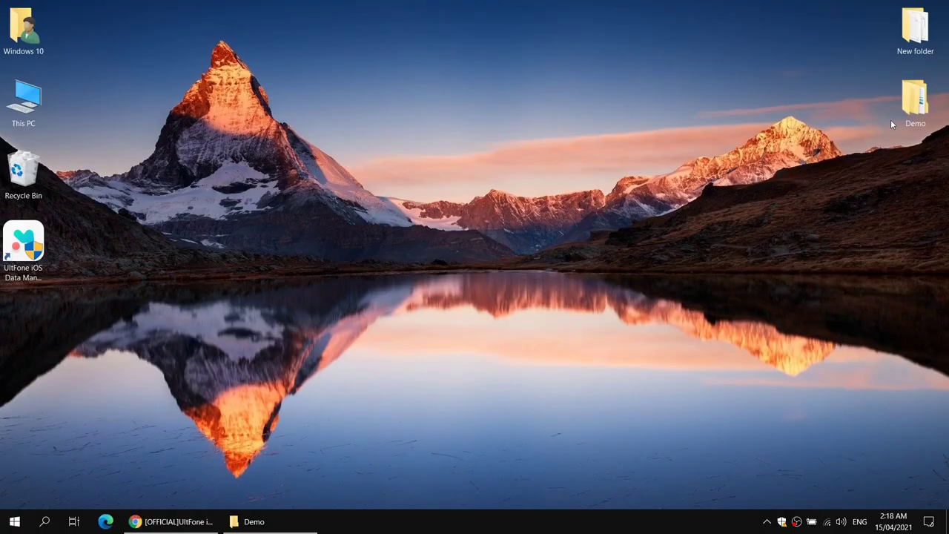
Open the Demo folder on the desktop and look through the clips in its Videos folder.
double_click(923, 95)
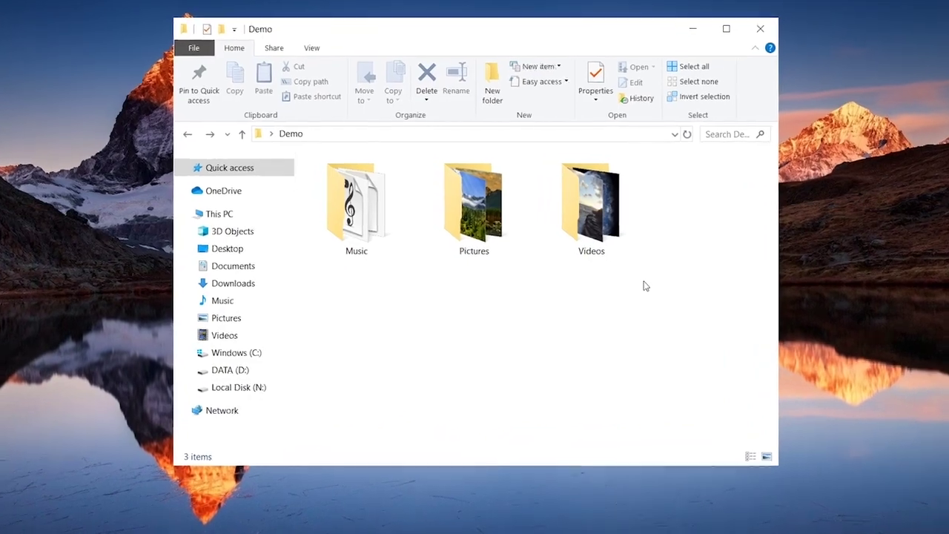
drag(613, 272, 366, 299)
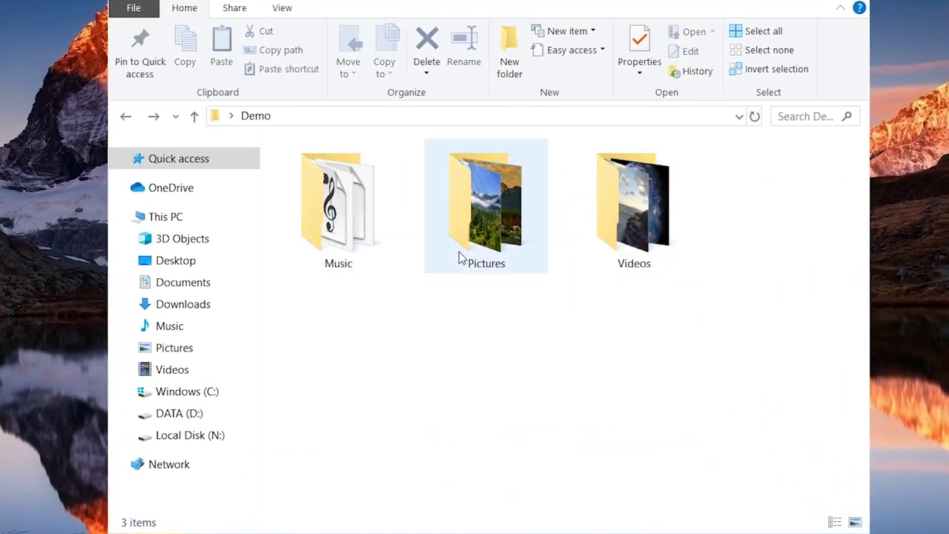
double_click(671, 191)
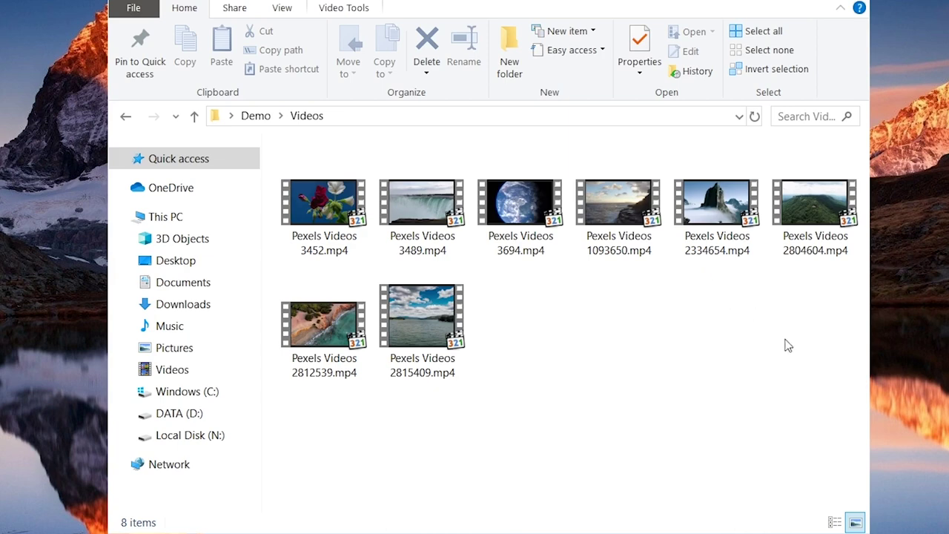
drag(795, 347, 490, 327)
Go back to the Demo folder and browse the images in its Pictures folder.
click(260, 117)
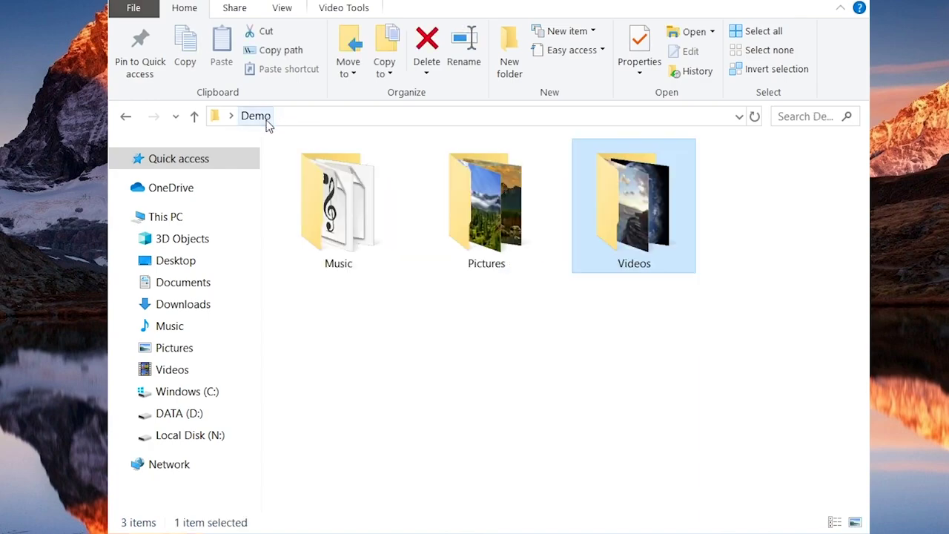
double_click(486, 215)
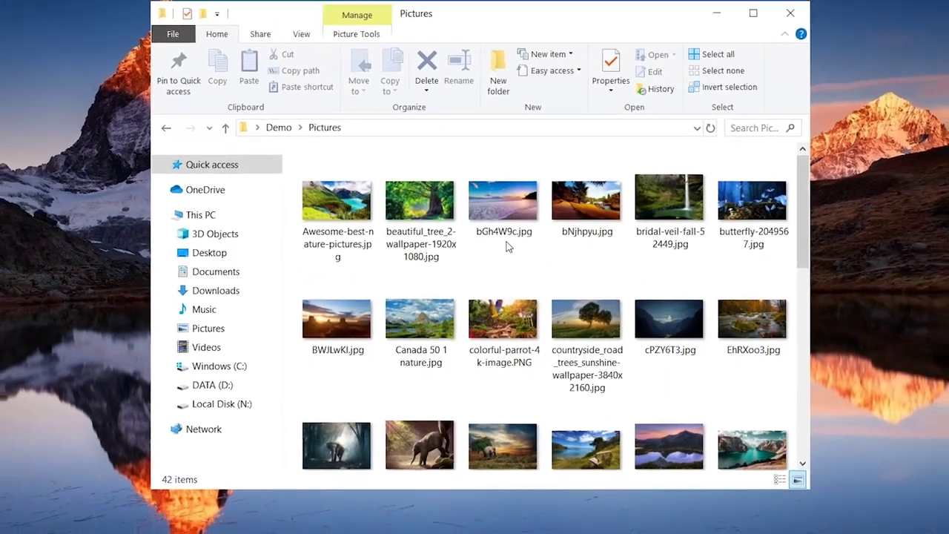
scroll(516, 247, up, 3)
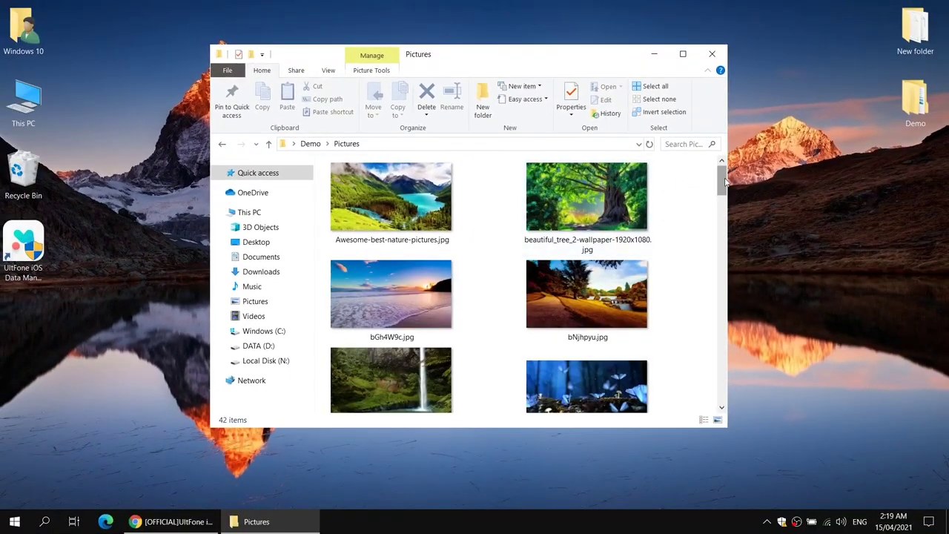
drag(722, 182, 725, 270)
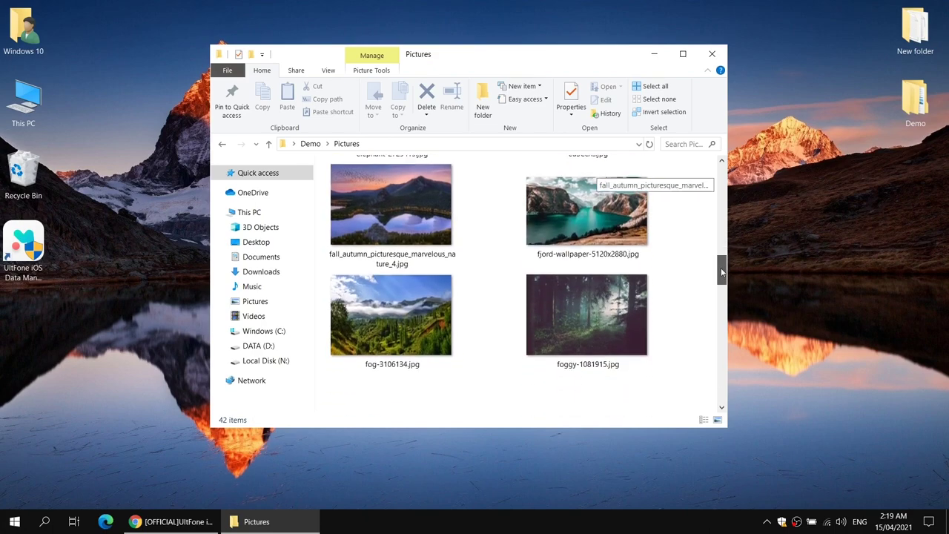
drag(515, 54, 682, 94)
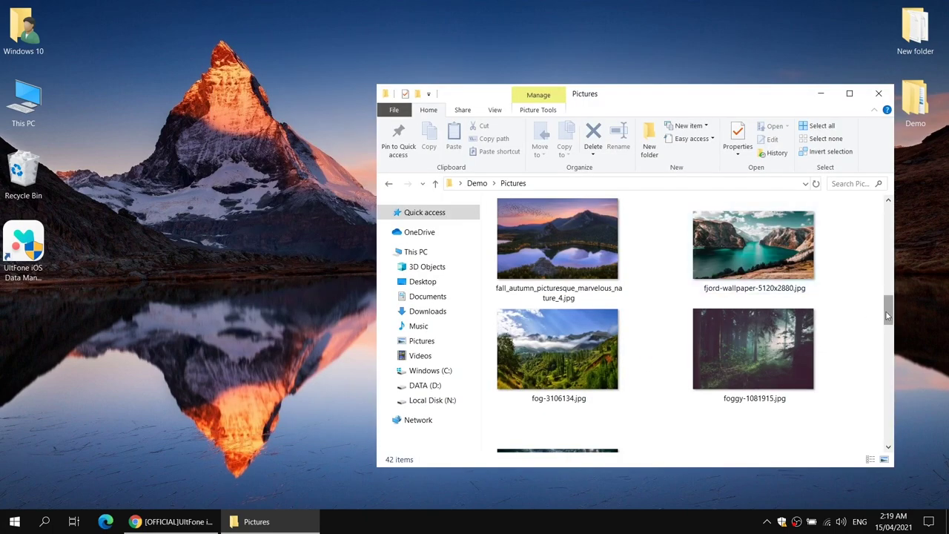
drag(888, 316, 601, 179)
Return to the Demo folder, reopen Videos and select all the video files.
click(470, 185)
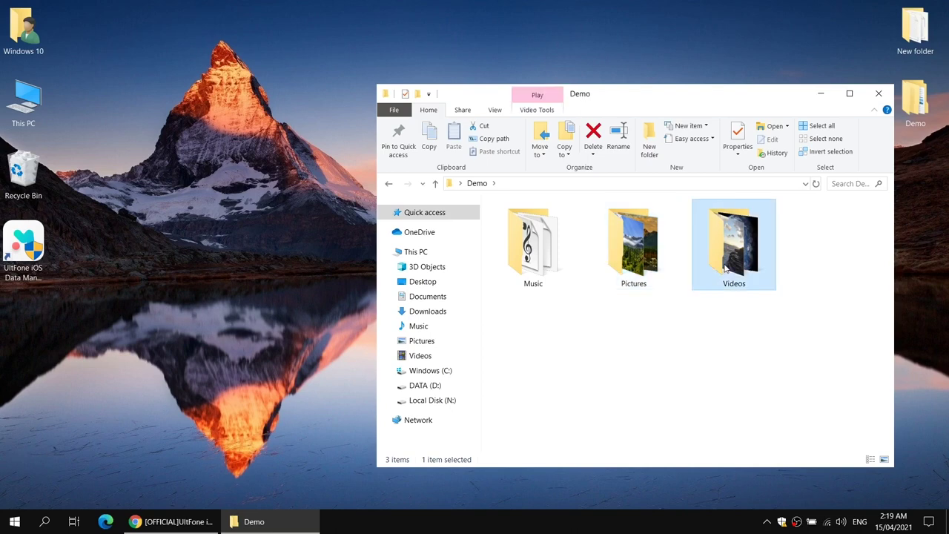
double_click(735, 238)
drag(845, 321, 486, 227)
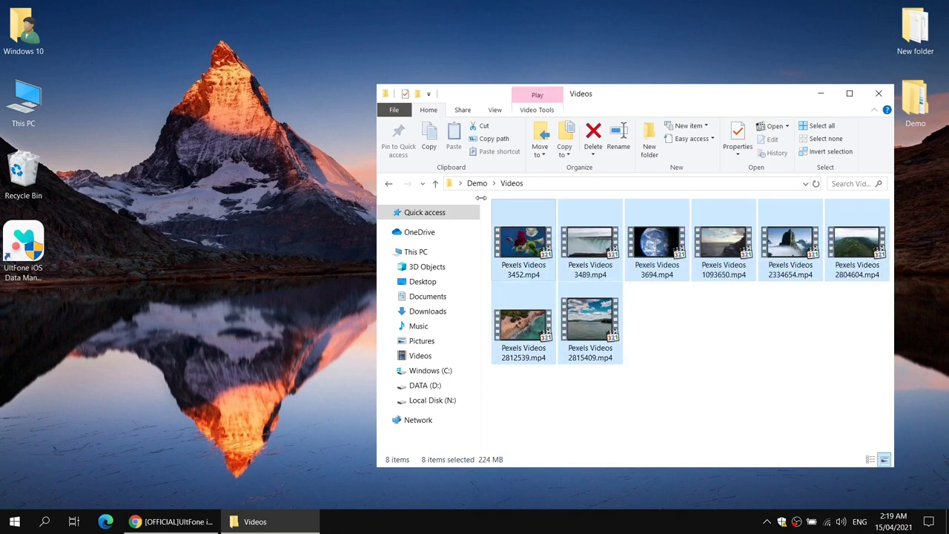
Go to the Music folder inside Demo and play Halos.mp3.
click(477, 184)
double_click(512, 247)
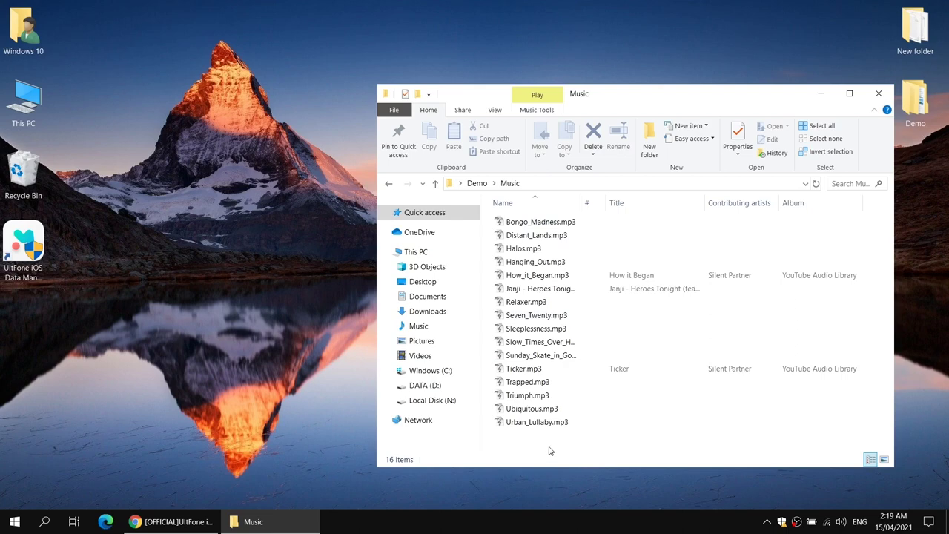
click(524, 252)
double_click(525, 251)
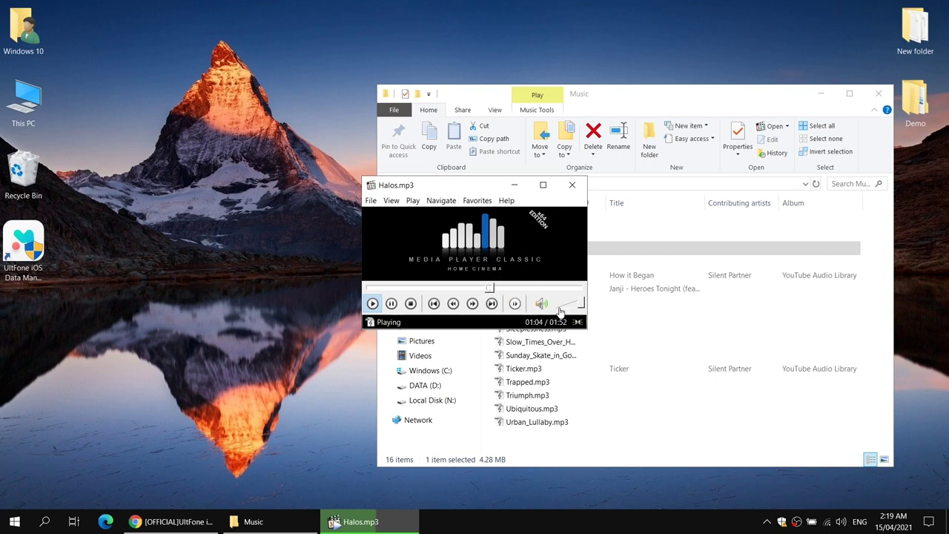
Play Triumph.mp3 and Urban_Lullaby.mp3, then close the media player and return to the Demo folder.
double_click(526, 396)
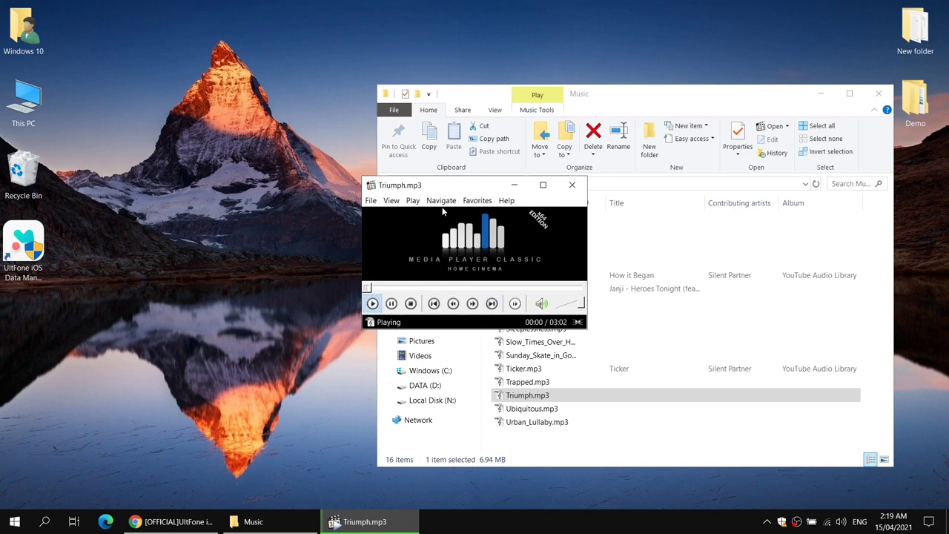
drag(489, 236, 714, 289)
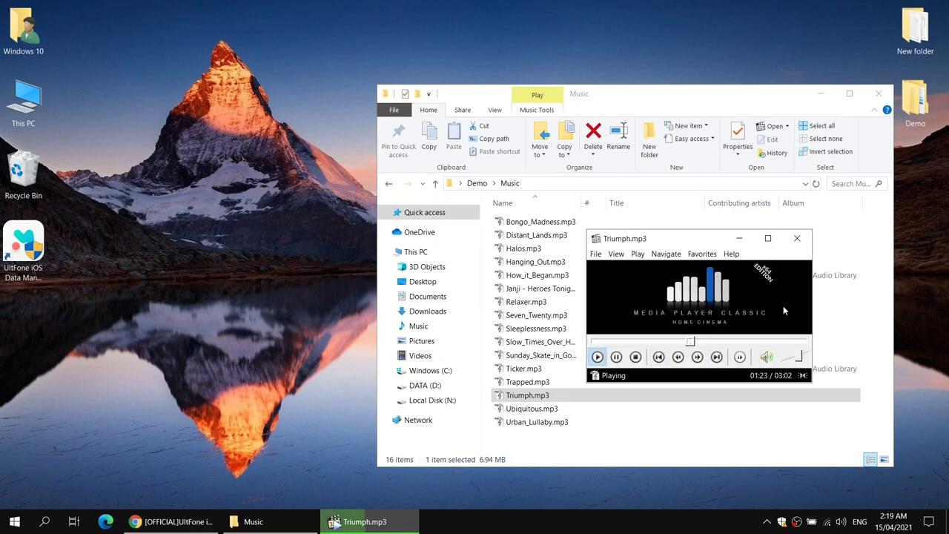
double_click(537, 422)
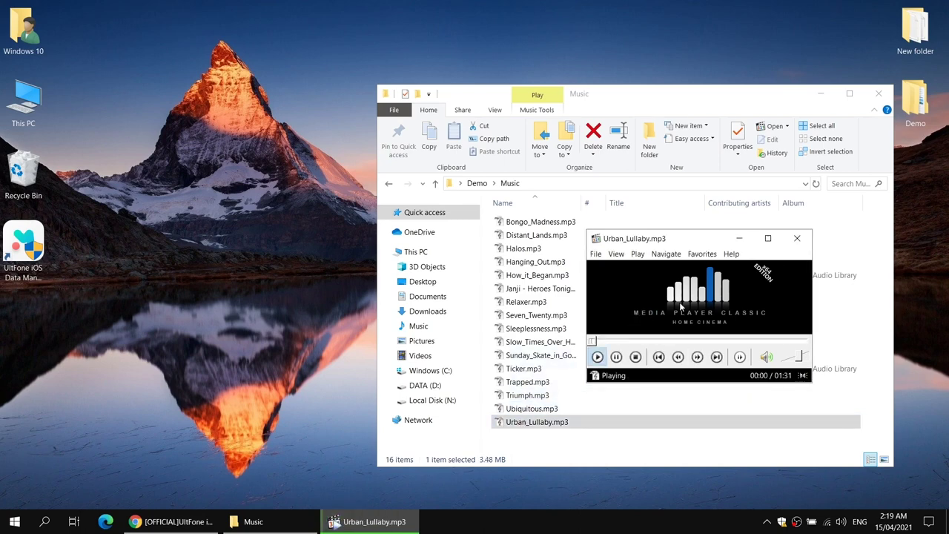
click(796, 239)
click(477, 183)
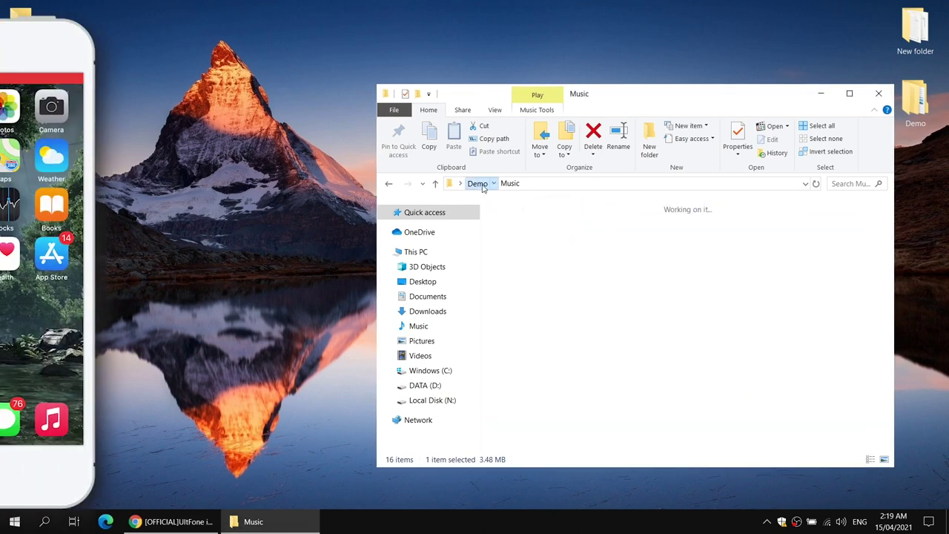
drag(530, 318, 739, 318)
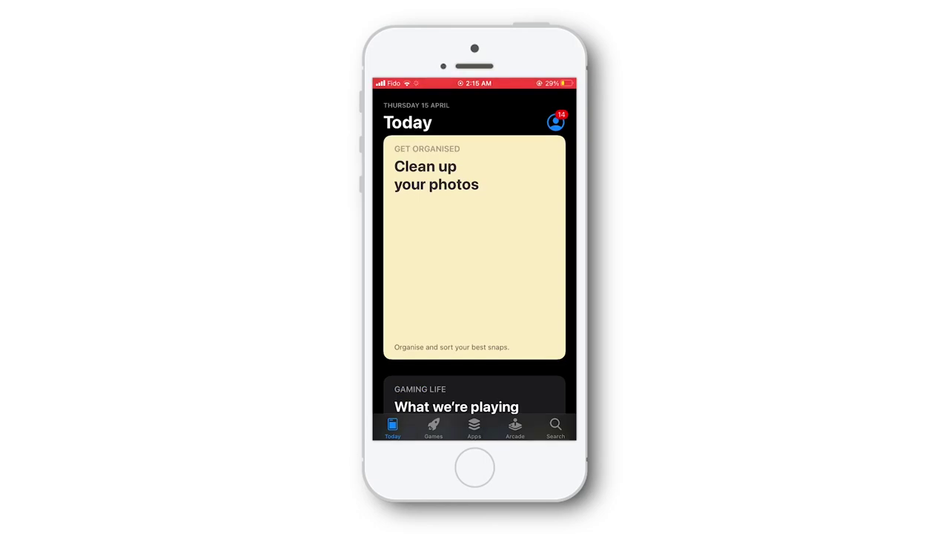
Search the phone's App Store for "documents" and choose the Documents: Files, PDF, Browser app.
click(555, 428)
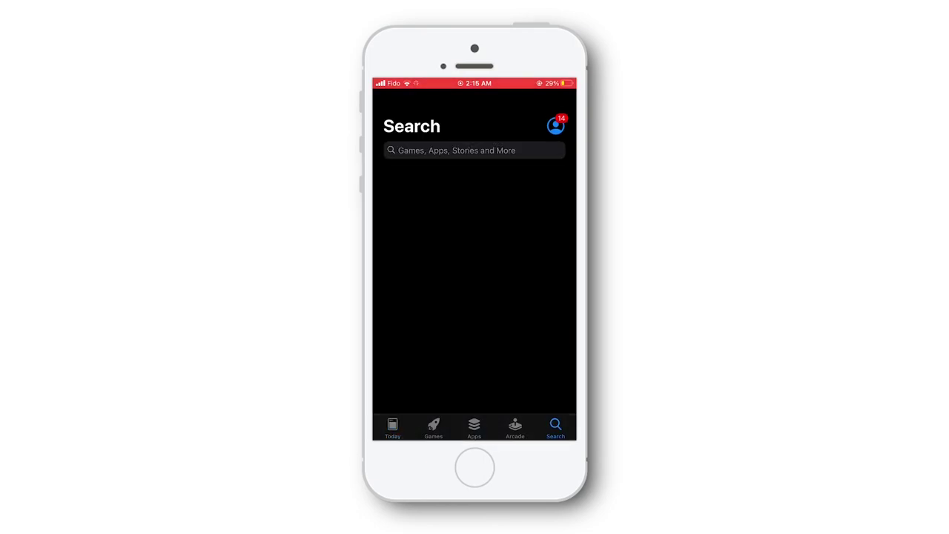
click(457, 150)
text(doc)
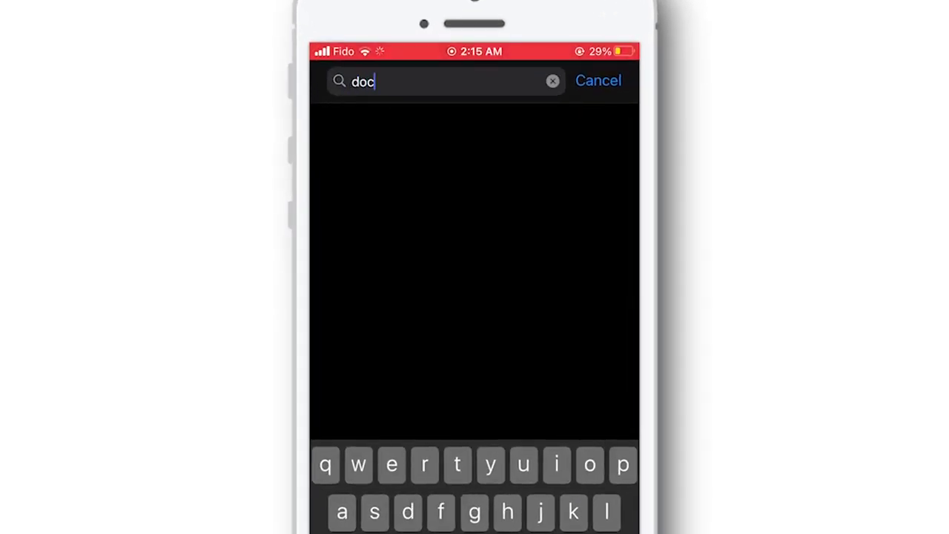
text(uments)
key(Return)
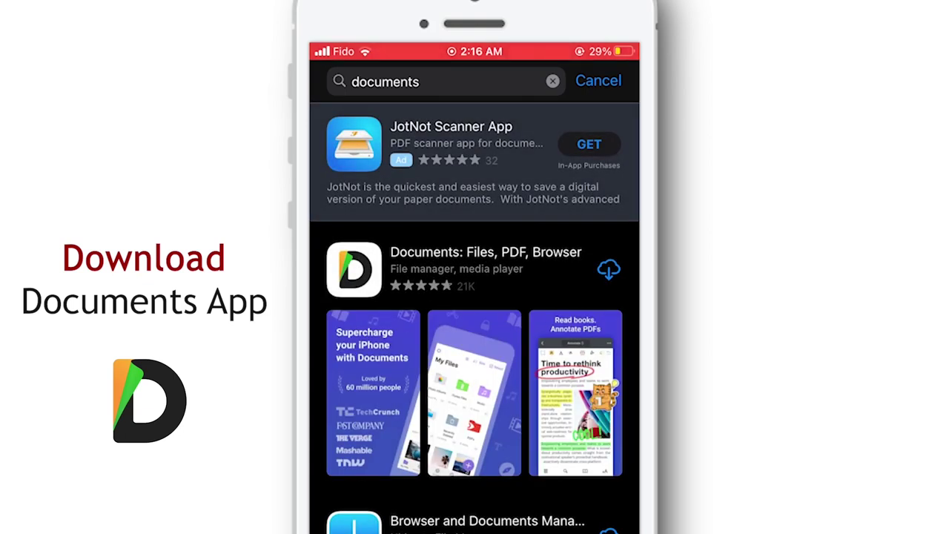
click(486, 269)
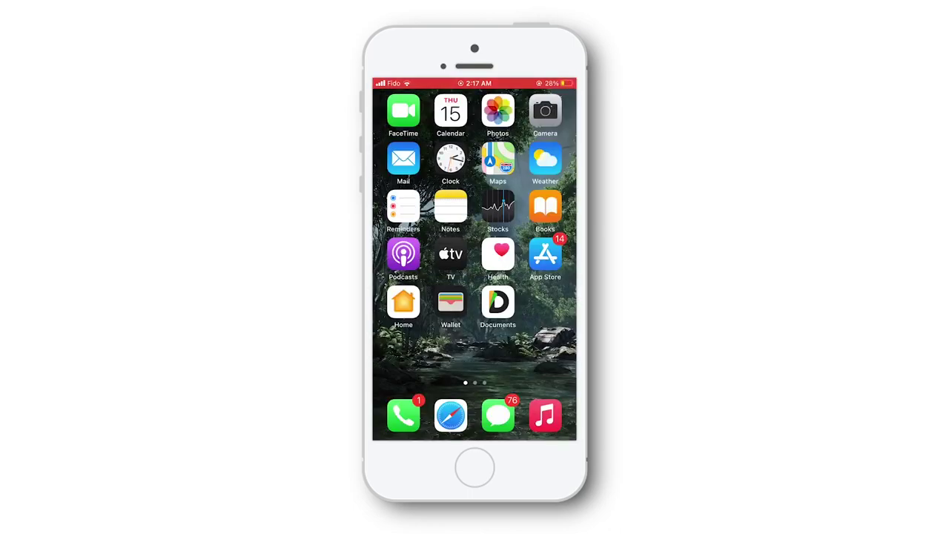
Launch the Documents app from the phone's home screen and allow it to connect to devices on the local network.
click(498, 302)
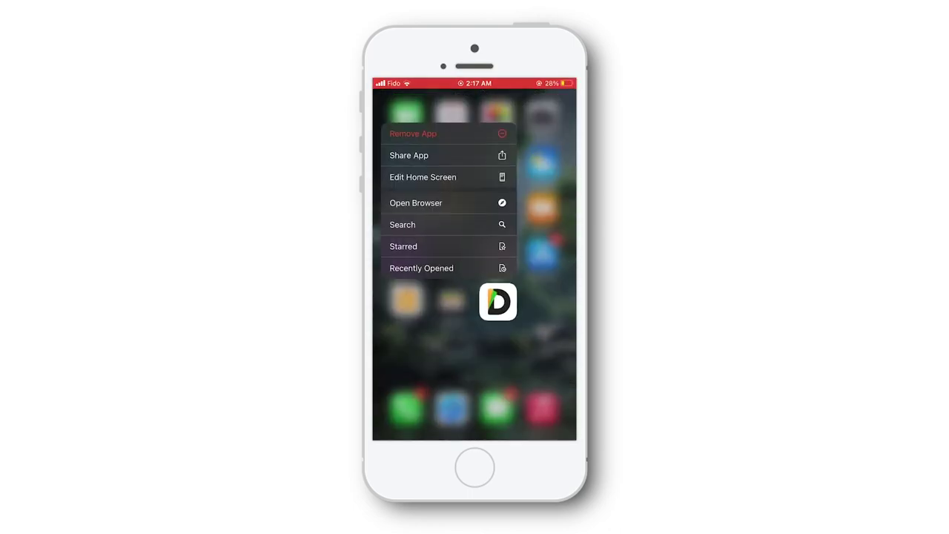
click(497, 302)
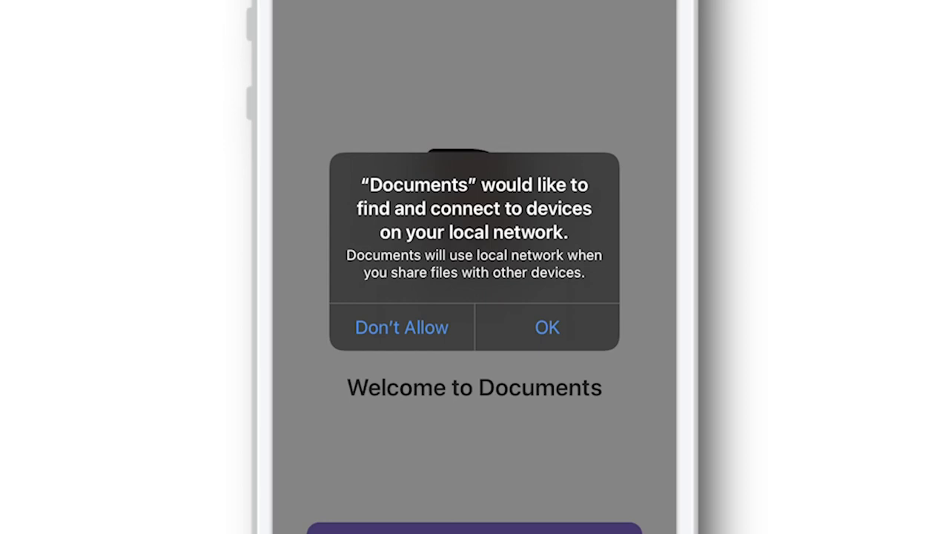
click(547, 328)
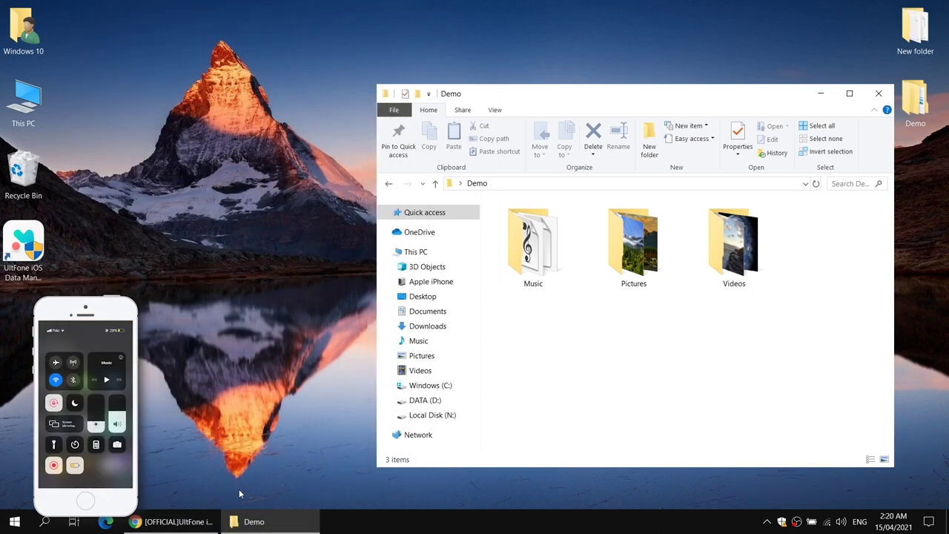
Switch to Chrome on the computer and load itunes.com in a new tab.
click(174, 522)
click(161, 10)
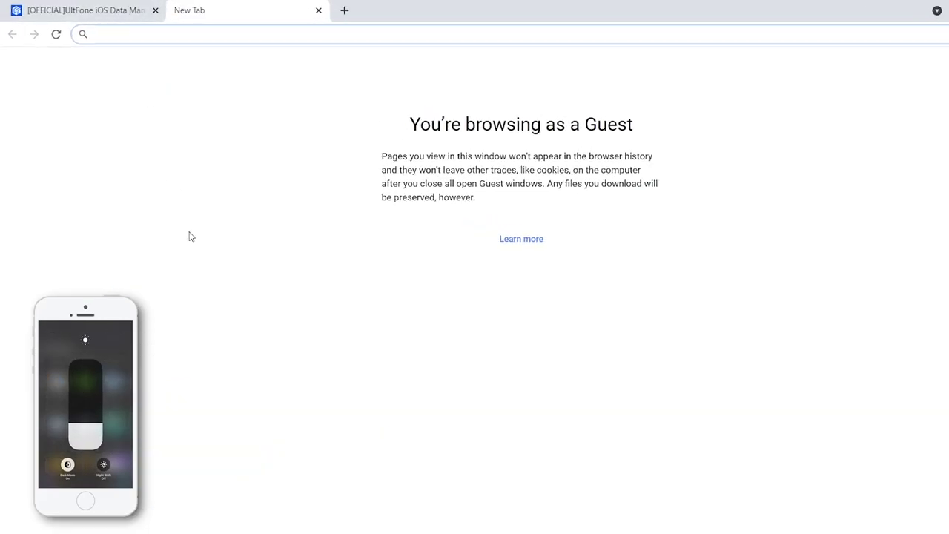
text(itub)
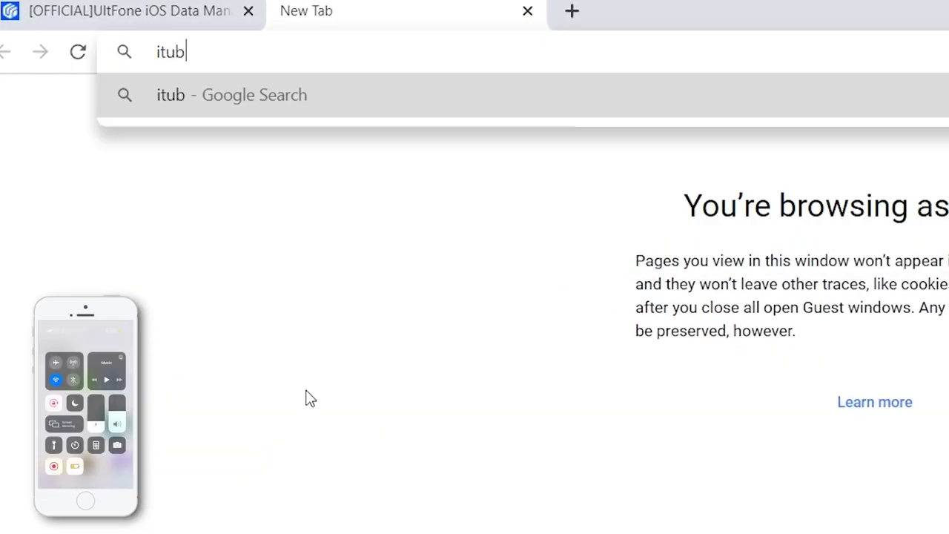
key(BackSpace)
text(nes.com)
key(Return)
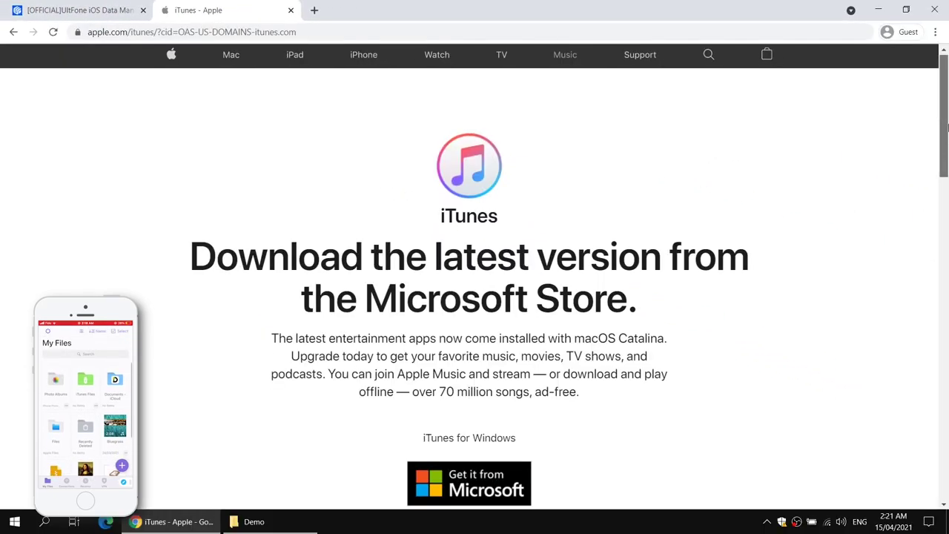
Examine the iTunes download page, including its Microsoft Store option, system requirements and other versions.
scroll(947, 136, down, 1)
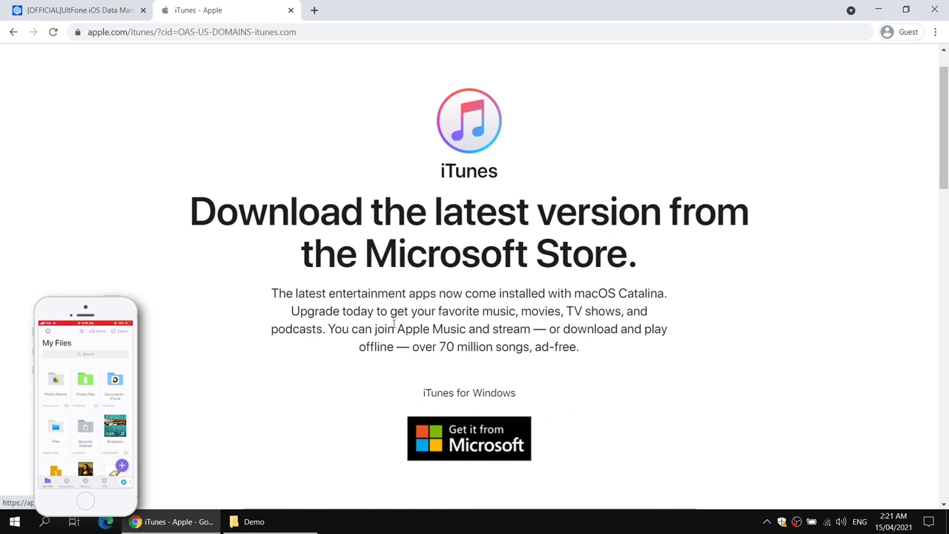
drag(240, 200, 676, 346)
click(742, 329)
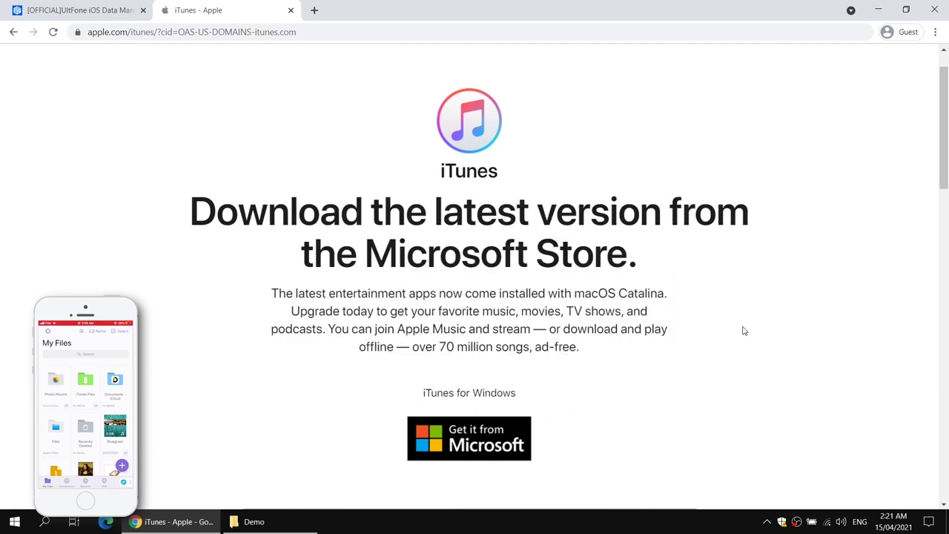
scroll(755, 333, up, 1)
drag(189, 260, 685, 375)
click(709, 413)
scroll(712, 408, down, 8)
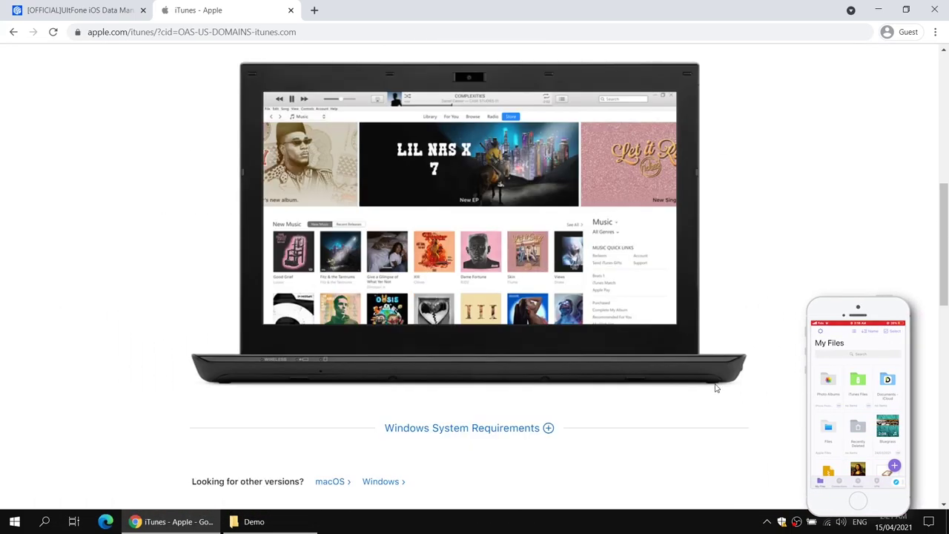
scroll(718, 385, down, 2)
scroll(720, 384, up, 9)
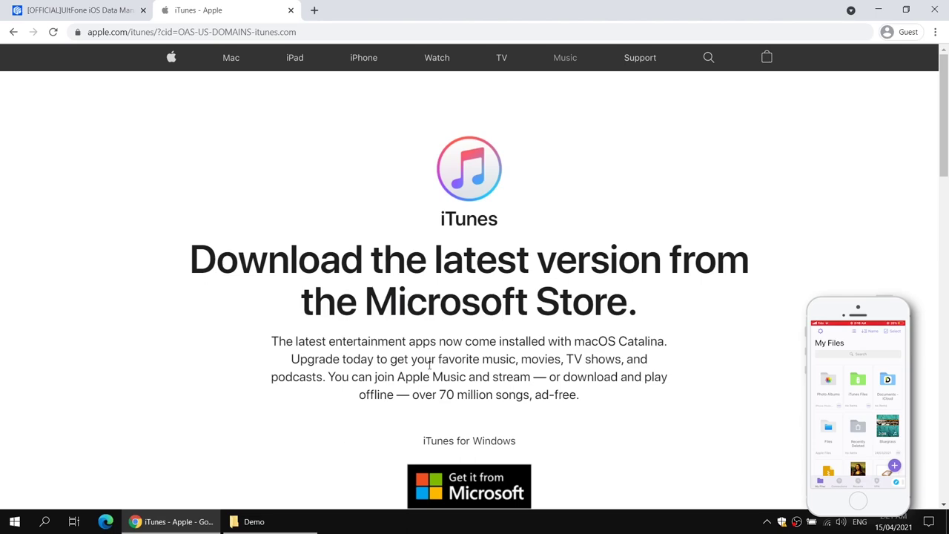
scroll(430, 365, down, 1)
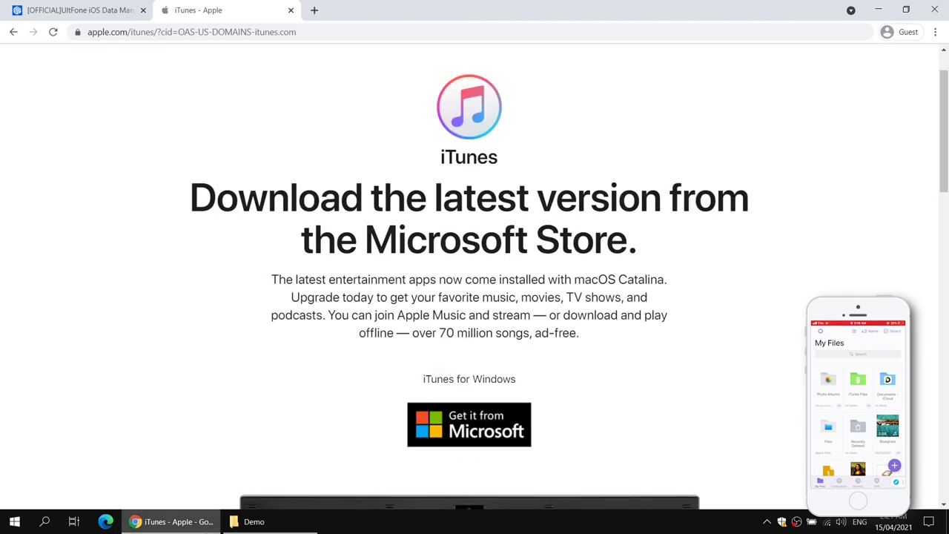
Minimize the browser, search Windows for "itunes" and launch the iTunes app.
click(170, 521)
click(15, 522)
text(i)
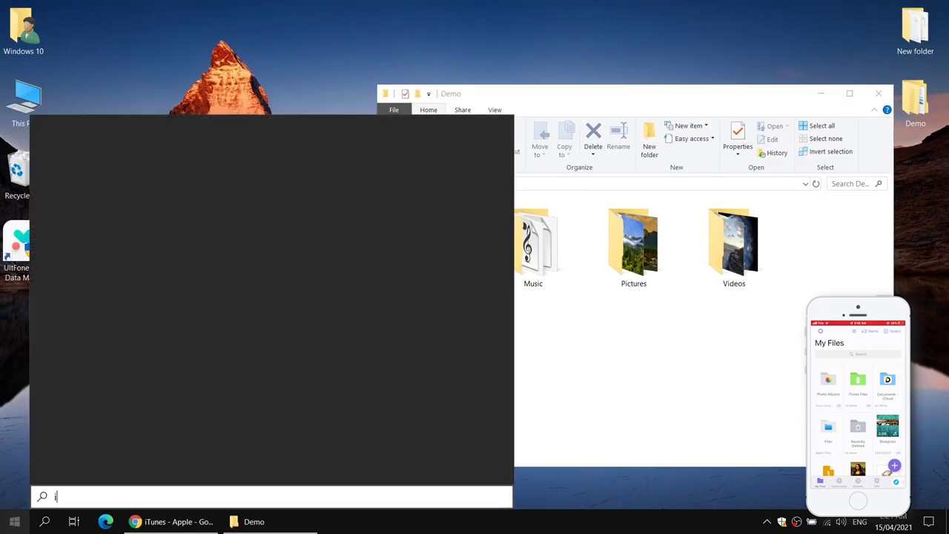
text(tunes)
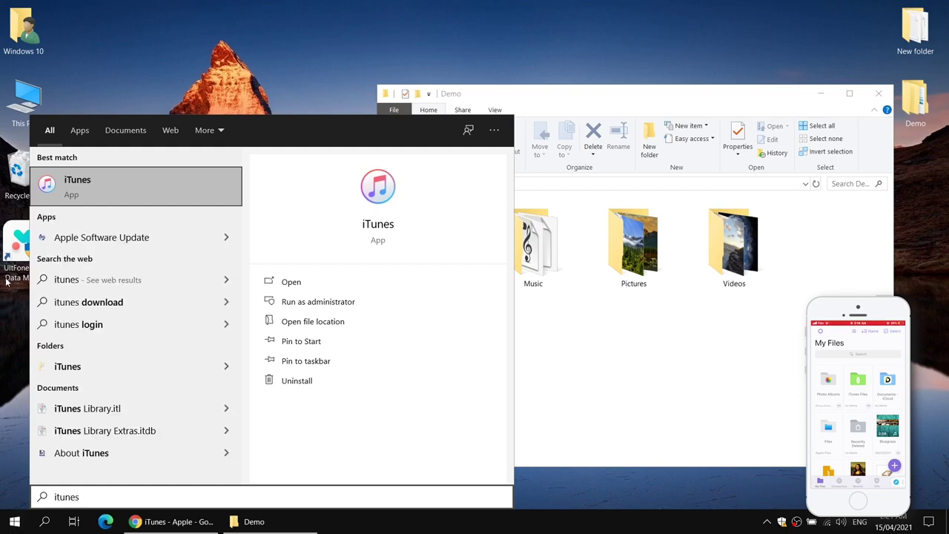
click(146, 203)
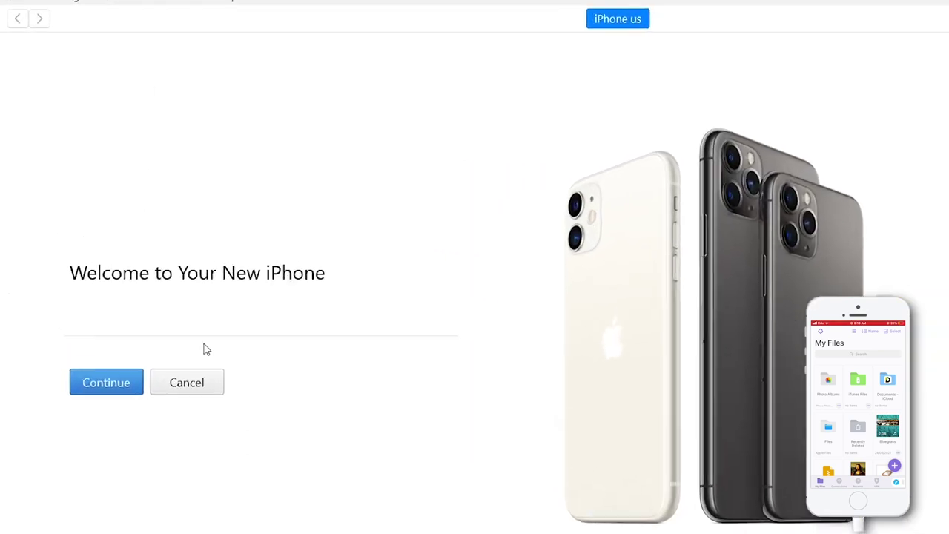
Complete the new iPhone welcome setup and apply the option that stops automatic syncing when this iPhone is connected.
click(127, 386)
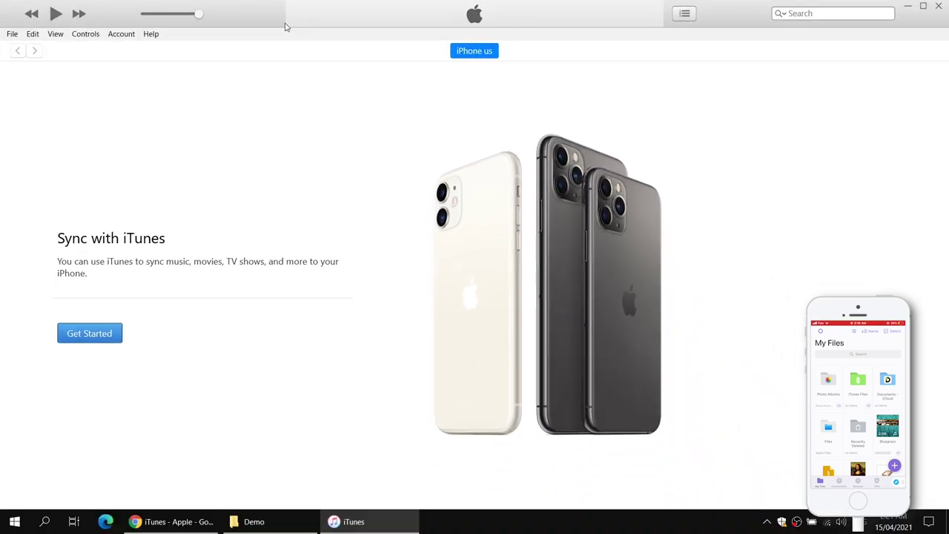
click(116, 332)
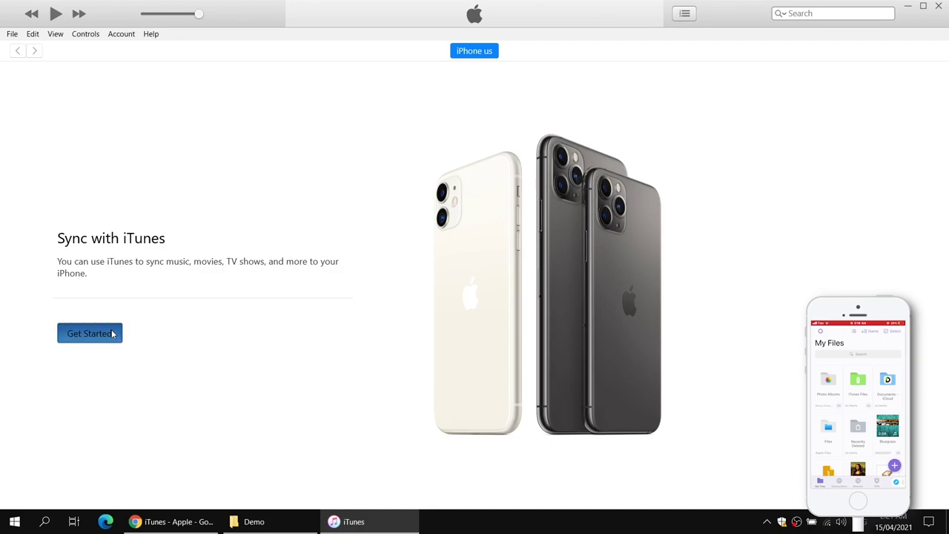
scroll(260, 222, down, 2)
scroll(260, 222, down, 2)
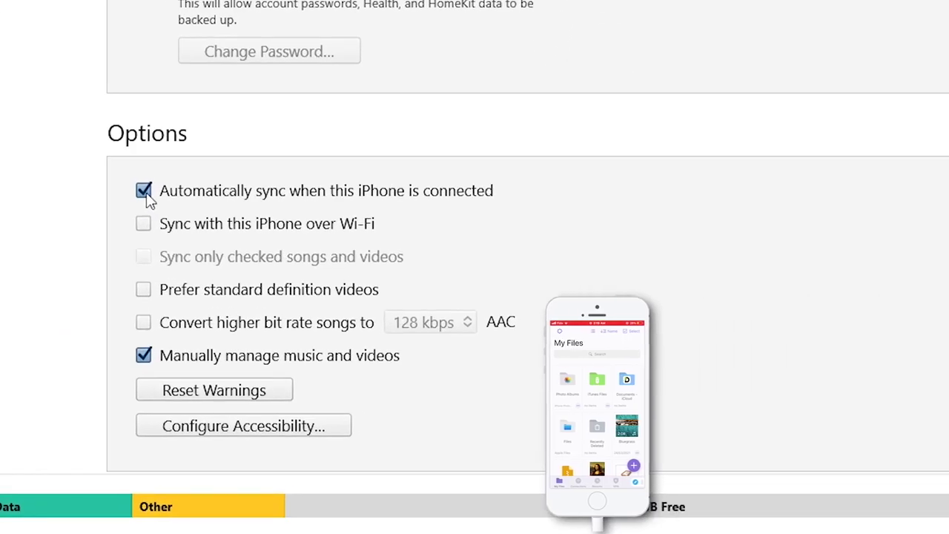
click(144, 192)
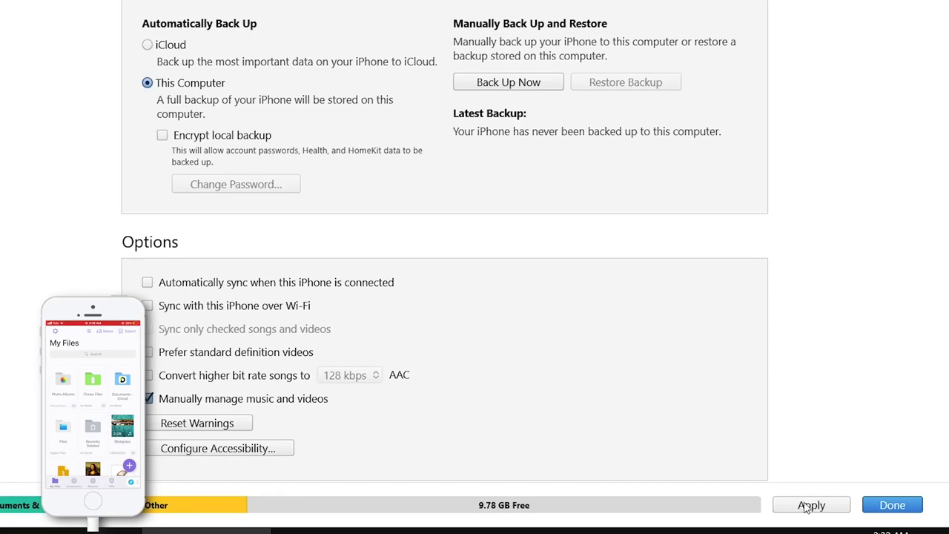
click(808, 506)
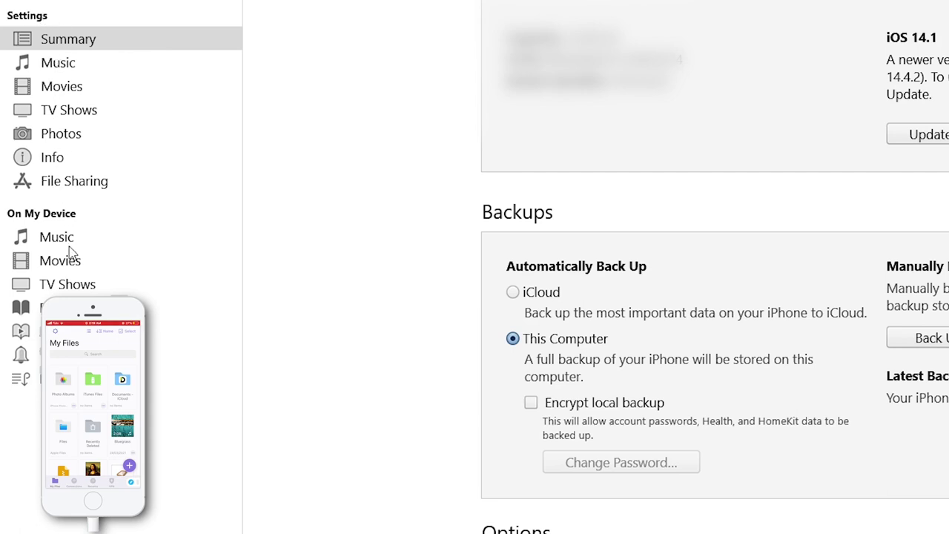
Display the iPhone's File Sharing page and select the Documents app to list its shared files.
click(110, 183)
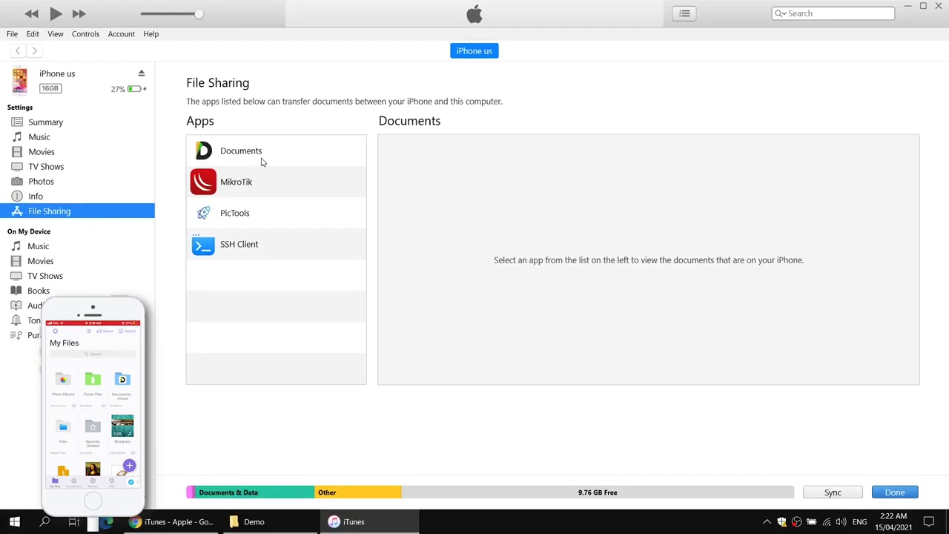
click(267, 157)
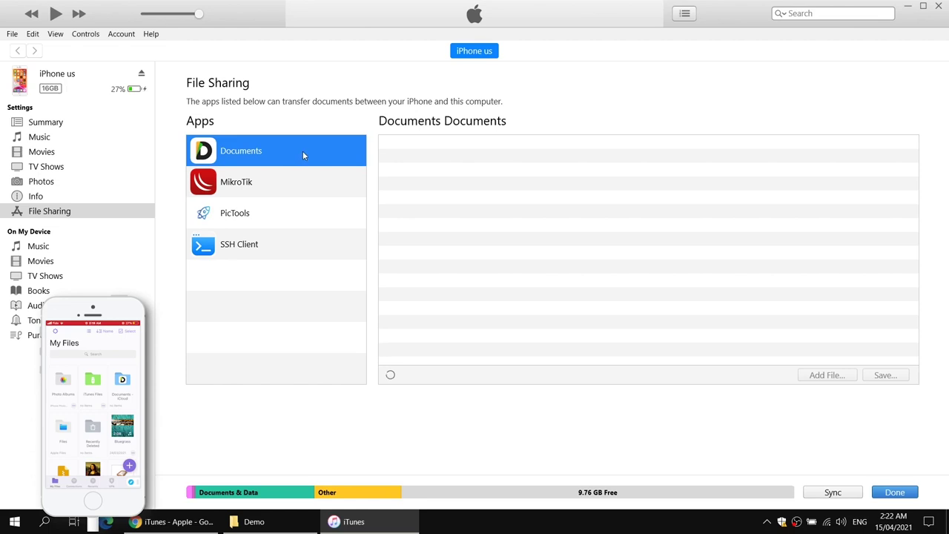
click(414, 195)
click(337, 167)
click(508, 263)
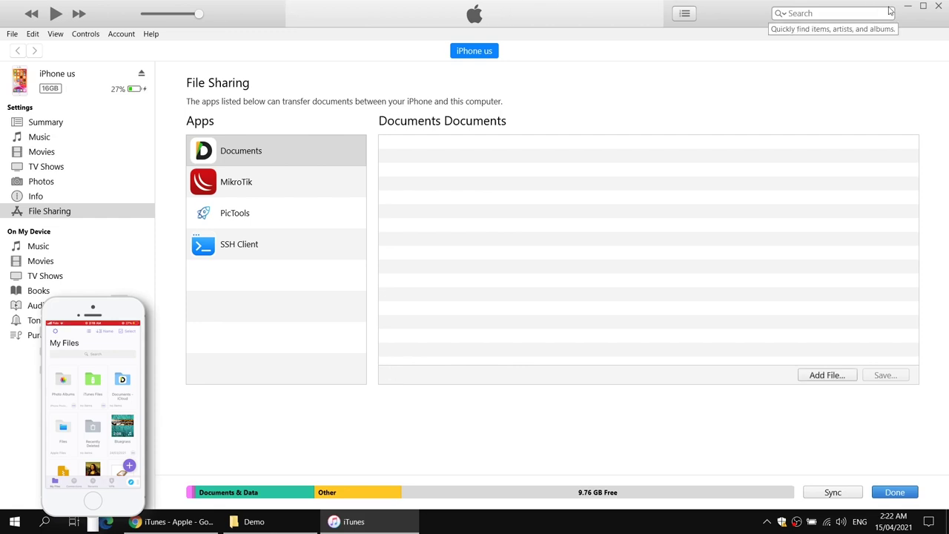
drag(743, 25, 719, 44)
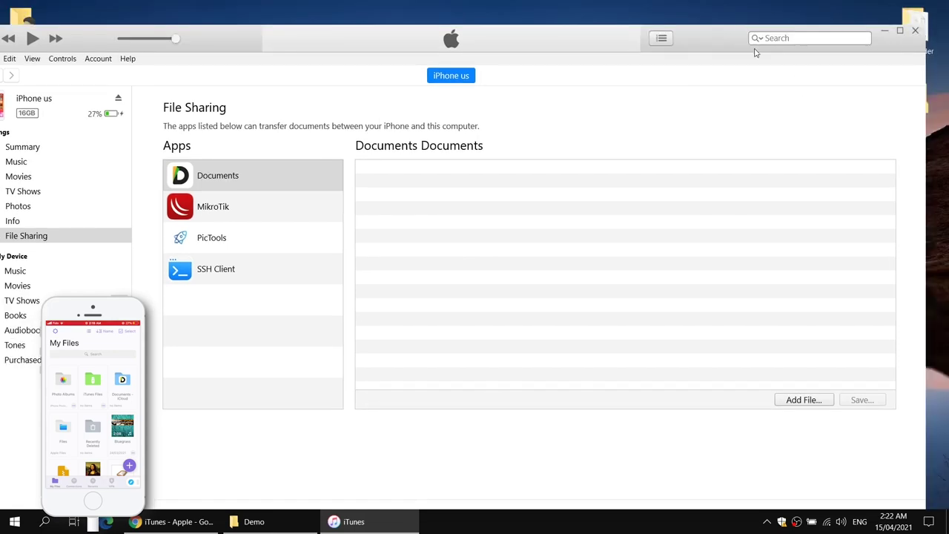
double_click(736, 40)
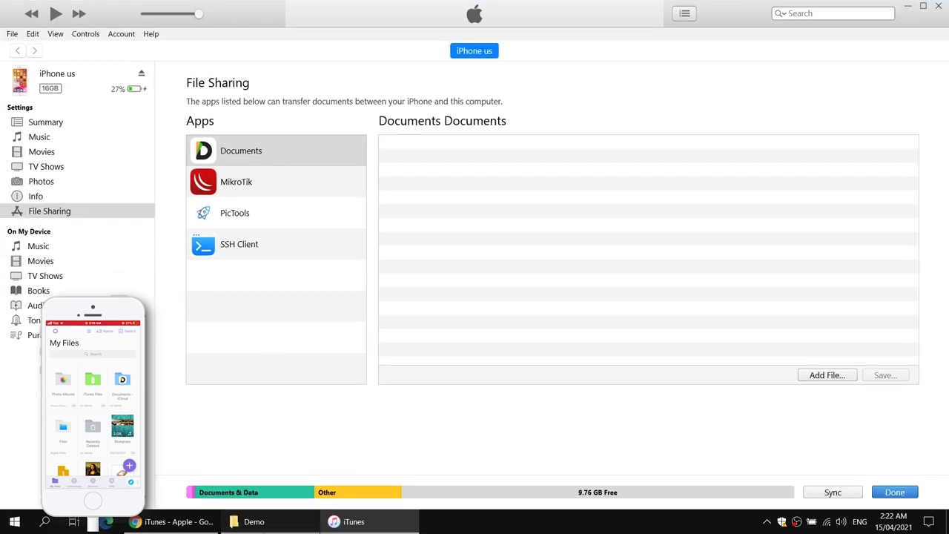
Bring the Demo folder window in File Explorer up in front of iTunes.
click(252, 522)
mouse_move(523, 98)
mouse_down()
mouse_move(592, 68)
mouse_move(518, 81)
mouse_up()
drag(527, 291, 764, 216)
click(568, 308)
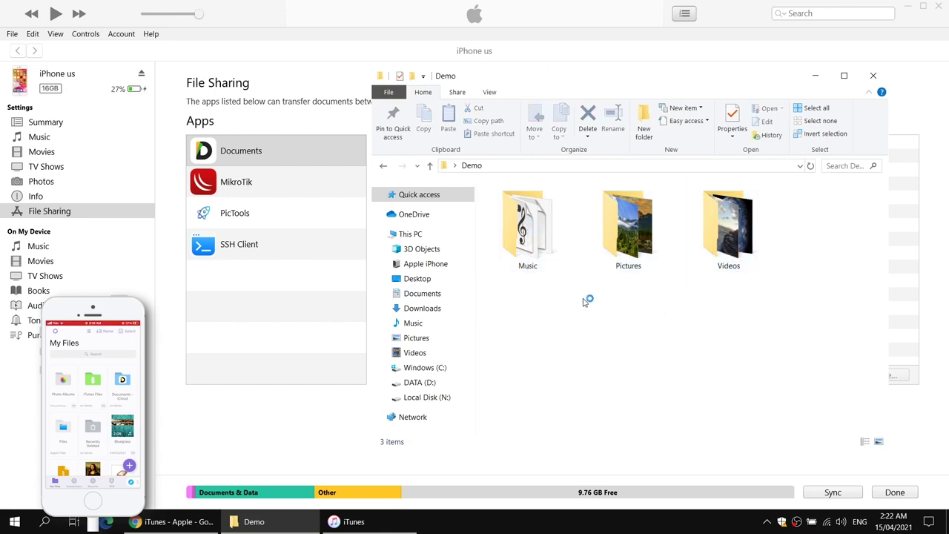
Review the files inside the Videos, Pictures and Music subfolders of Demo, ending back in the Demo folder.
drag(725, 318, 716, 264)
double_click(716, 264)
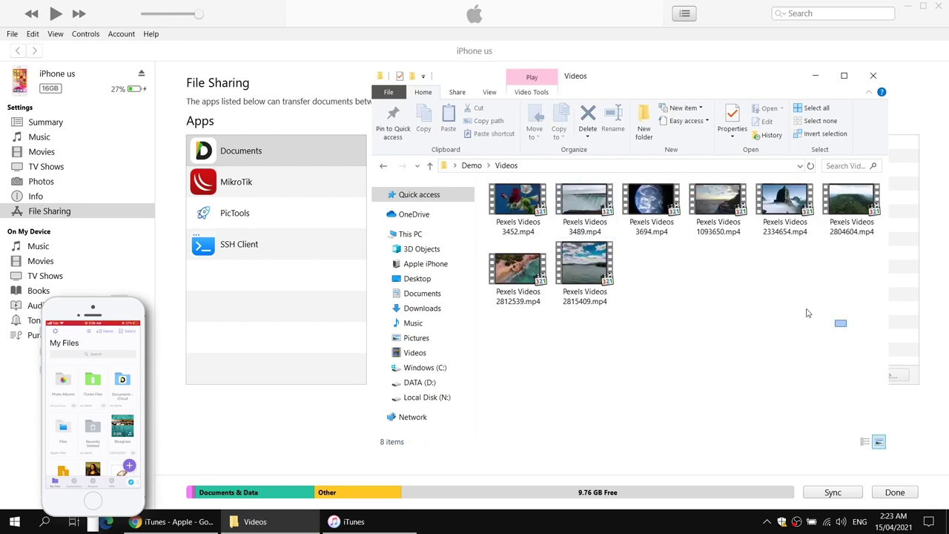
drag(846, 326, 486, 196)
click(472, 165)
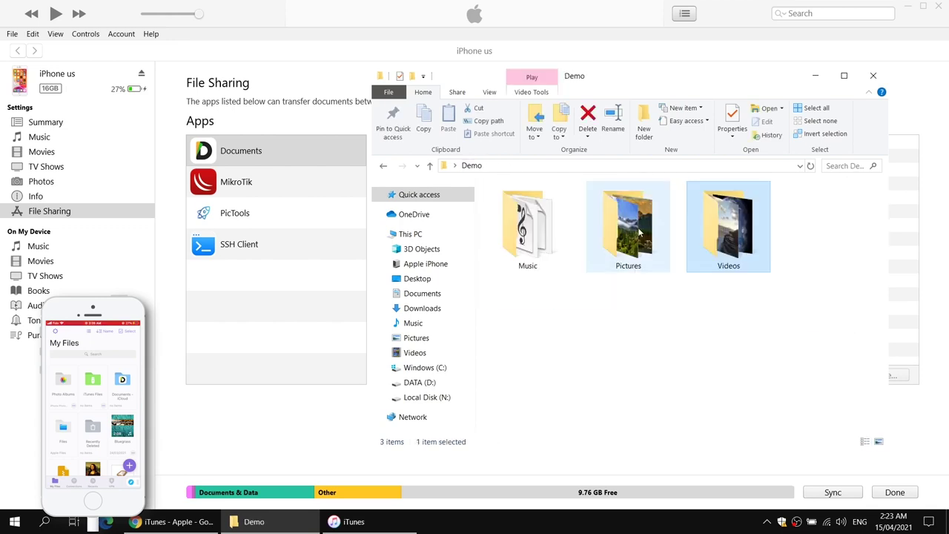
double_click(652, 231)
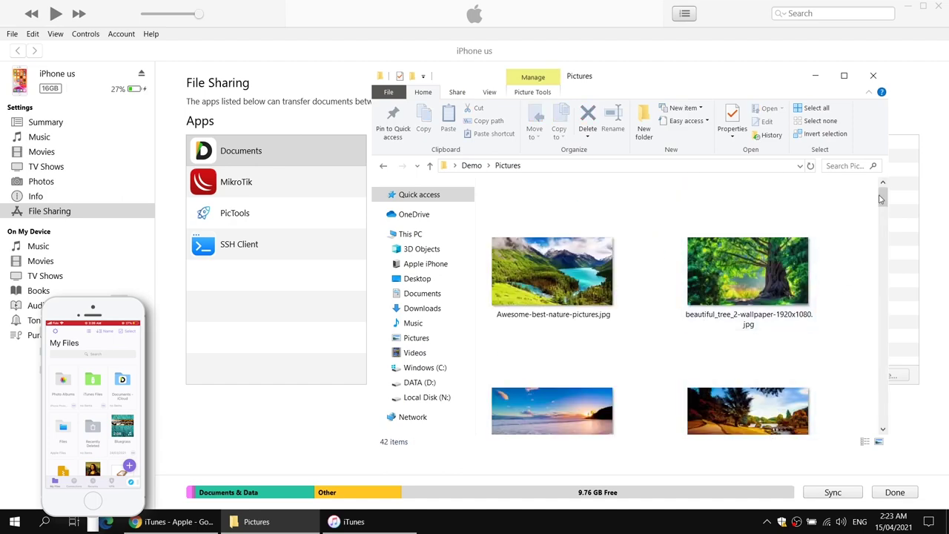
drag(882, 199, 882, 345)
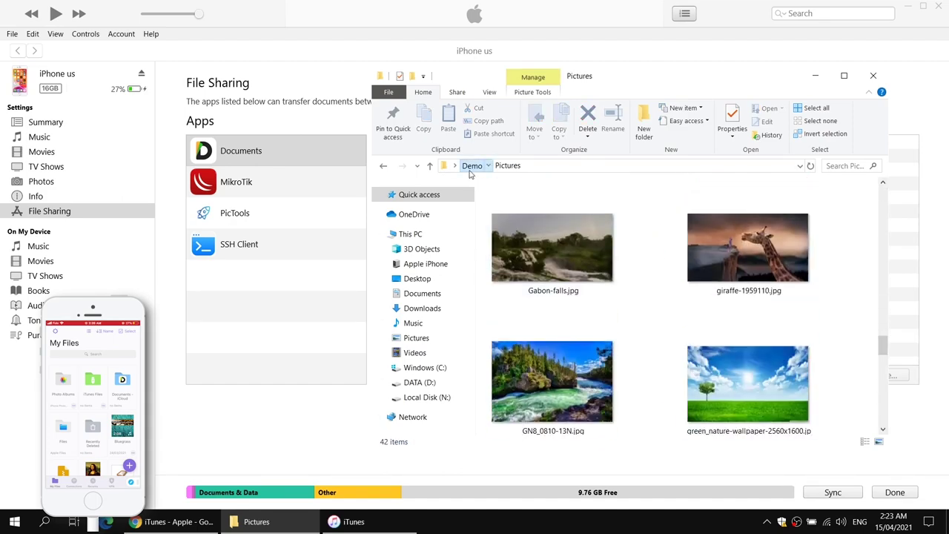
click(470, 168)
double_click(521, 215)
drag(568, 419, 571, 285)
key(alt+Left)
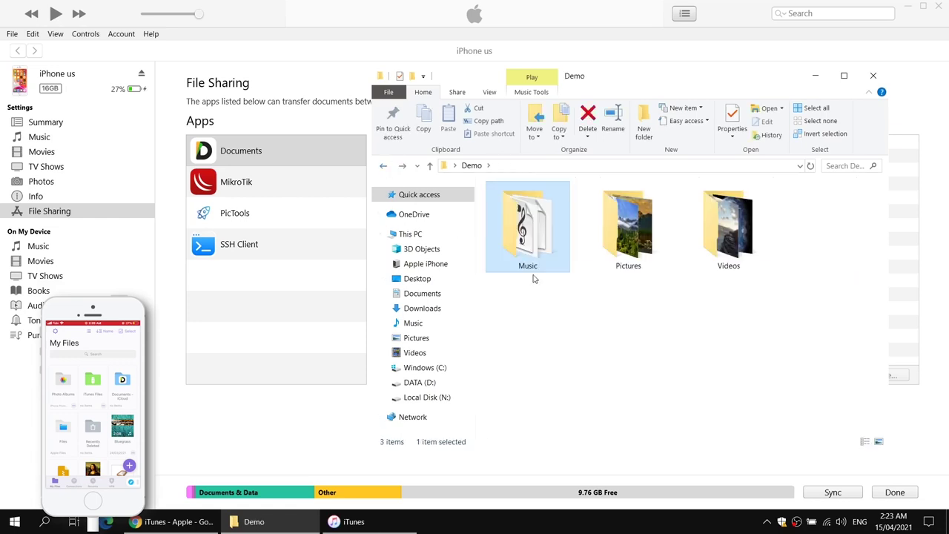
Copy the Music, Pictures and Videos folders into the Documents app's file list in iTunes and close the Demo window.
drag(541, 313, 744, 235)
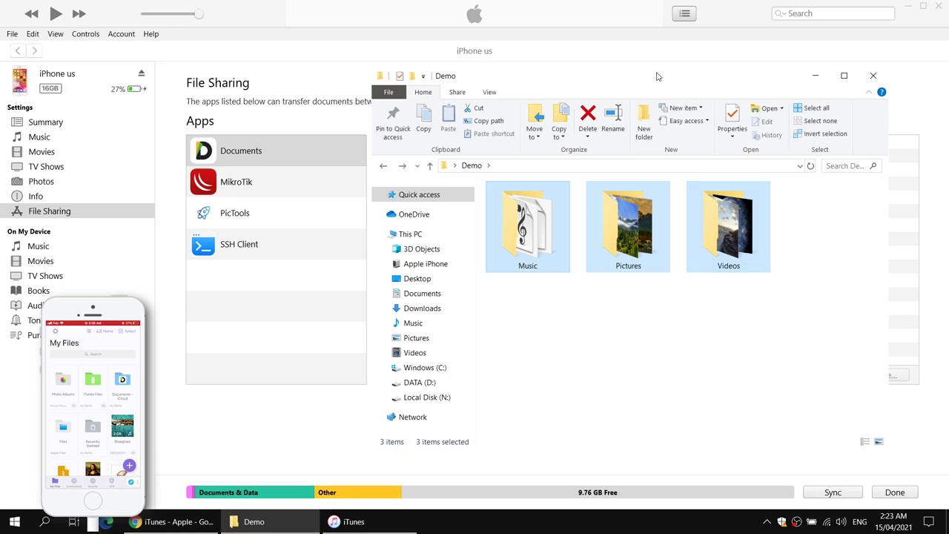
drag(658, 77, 294, 238)
drag(284, 373, 699, 197)
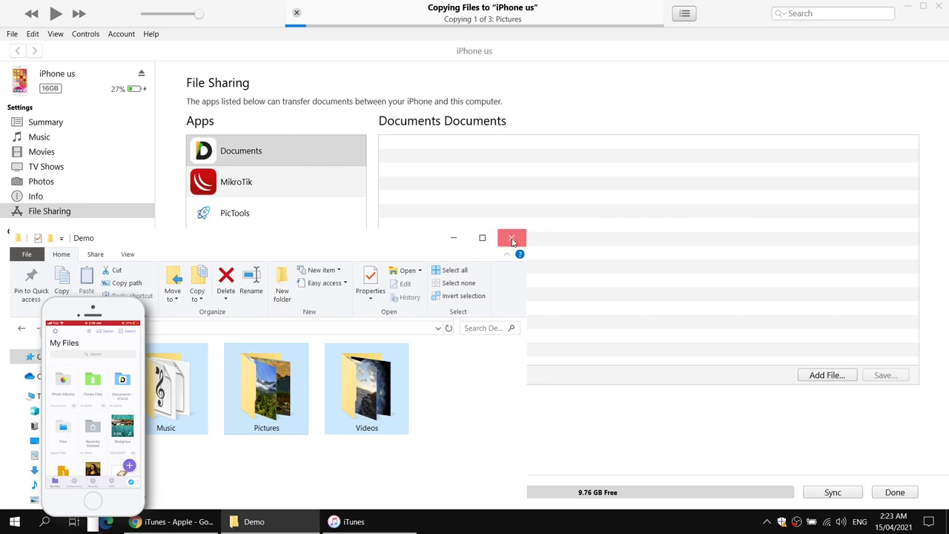
click(511, 237)
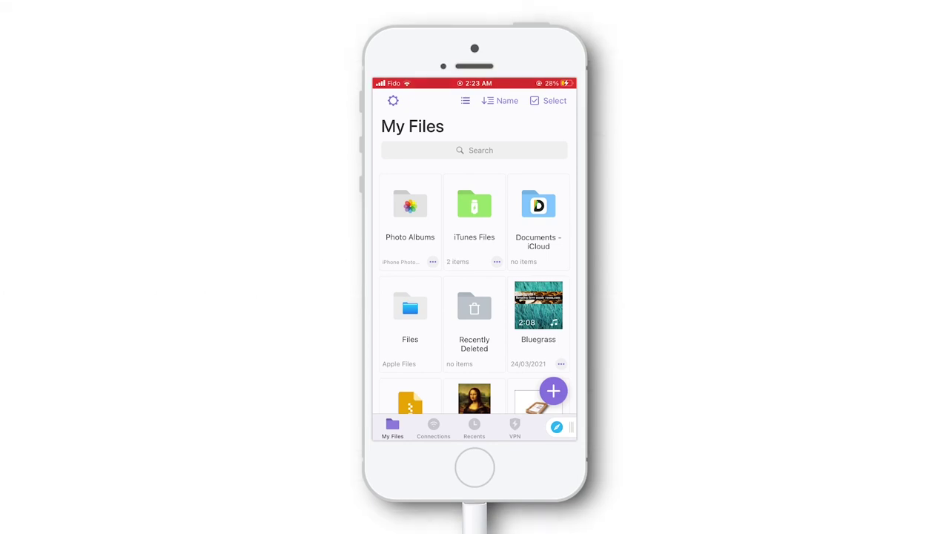
In Documents on the phone, check the Videos folder in iTunes Files by playing Pexels Videos 2334654, and return to iTunes Files.
click(474, 211)
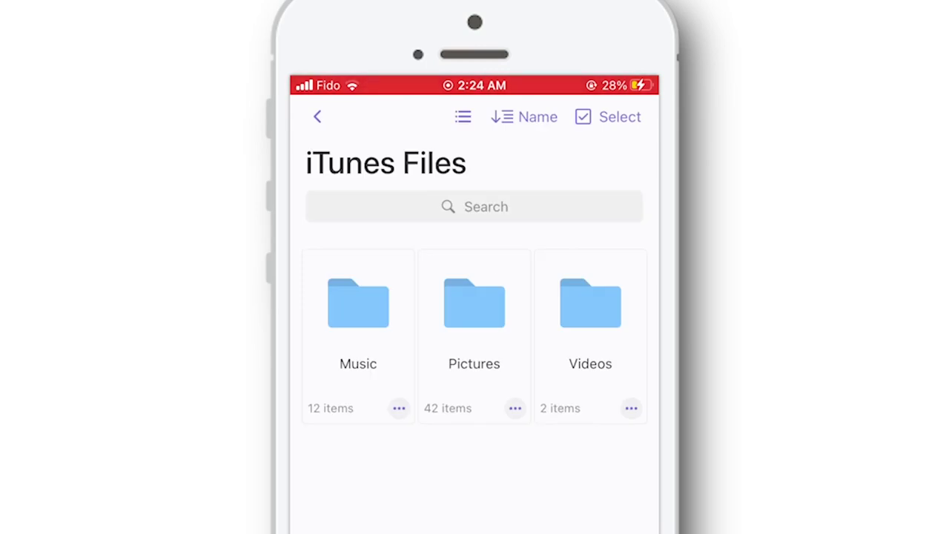
click(591, 319)
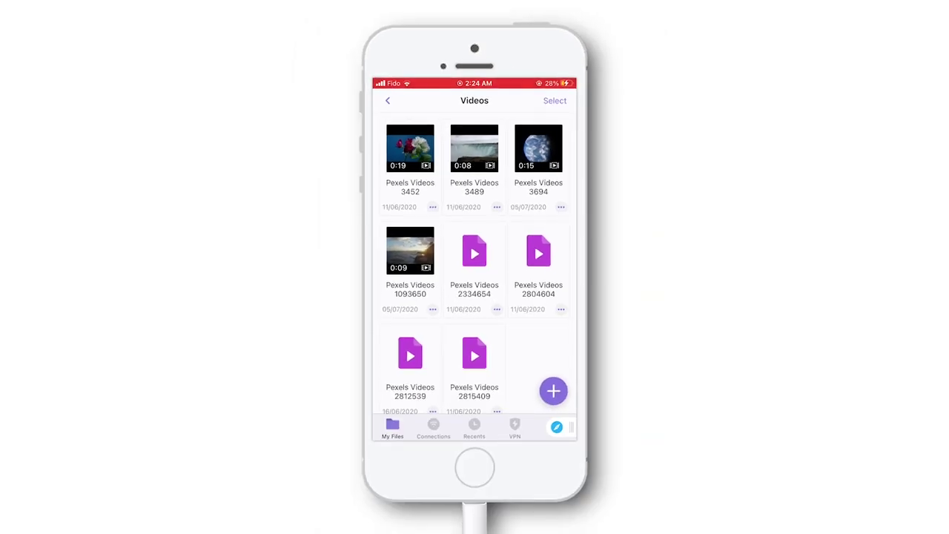
click(475, 252)
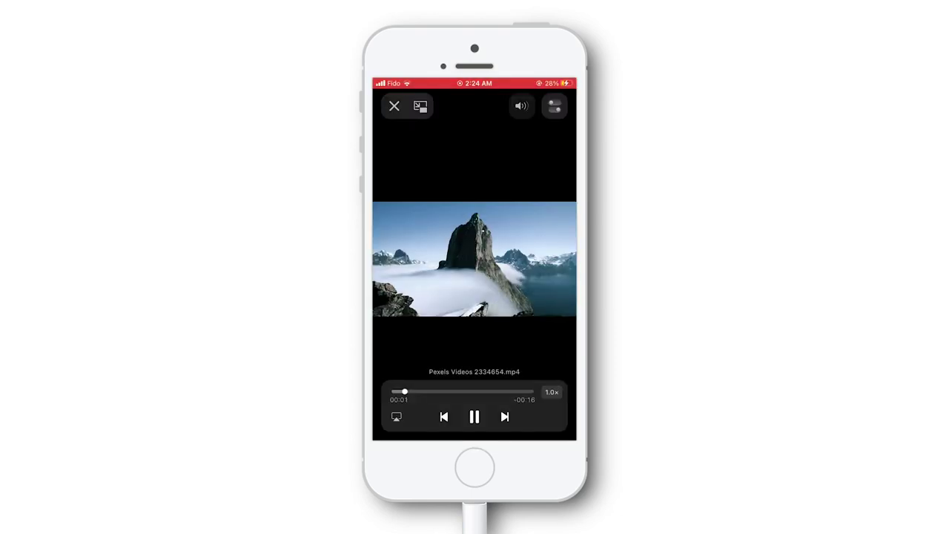
click(475, 260)
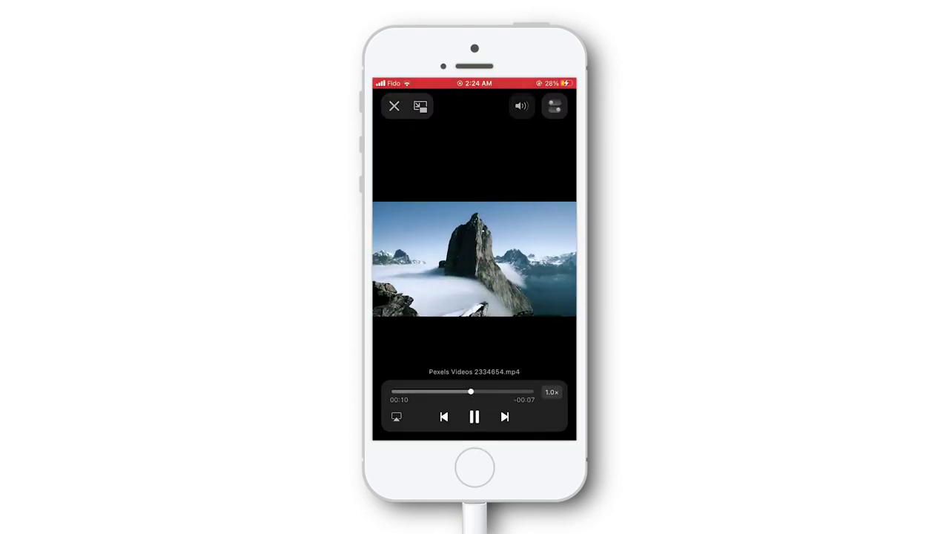
click(422, 102)
click(560, 400)
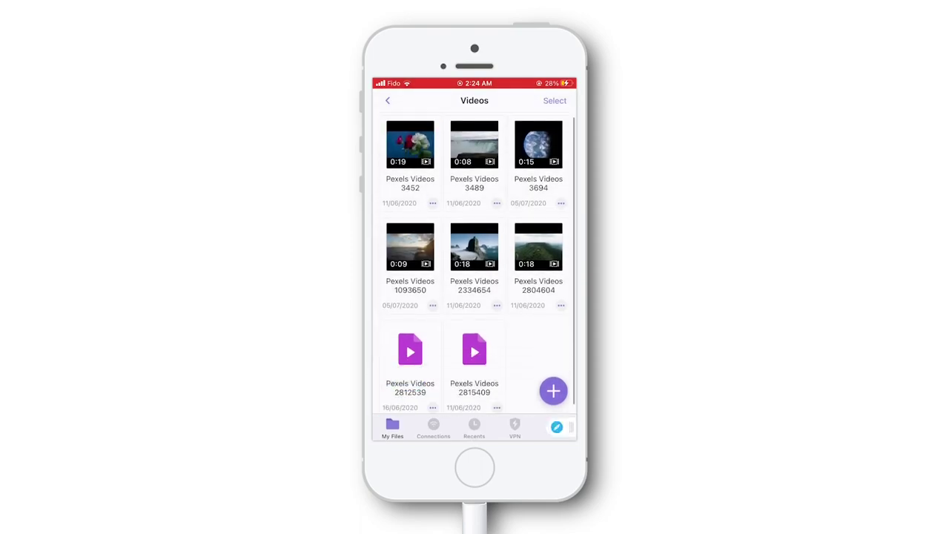
click(387, 100)
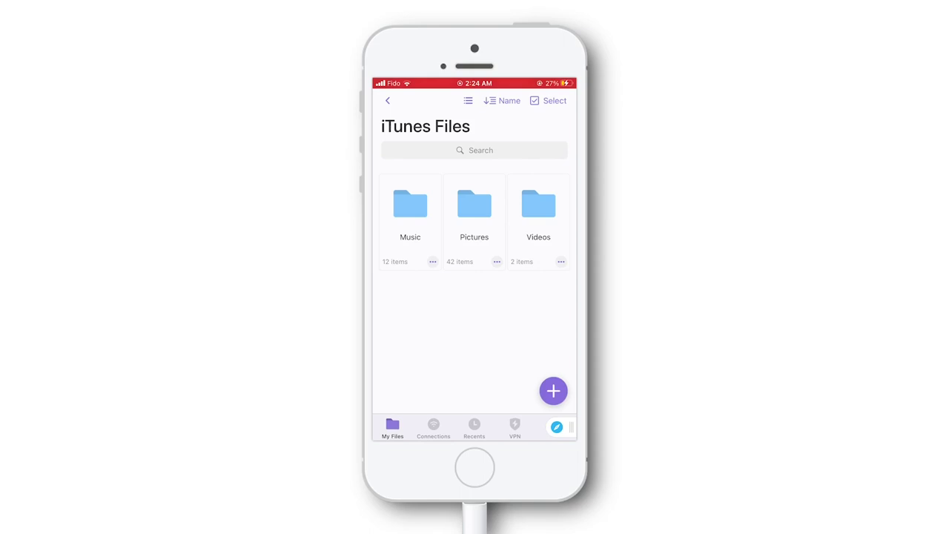
Switch to the Photos app, browse the Recents album, and return to iTunes Files in the Documents app.
double_click(475, 467)
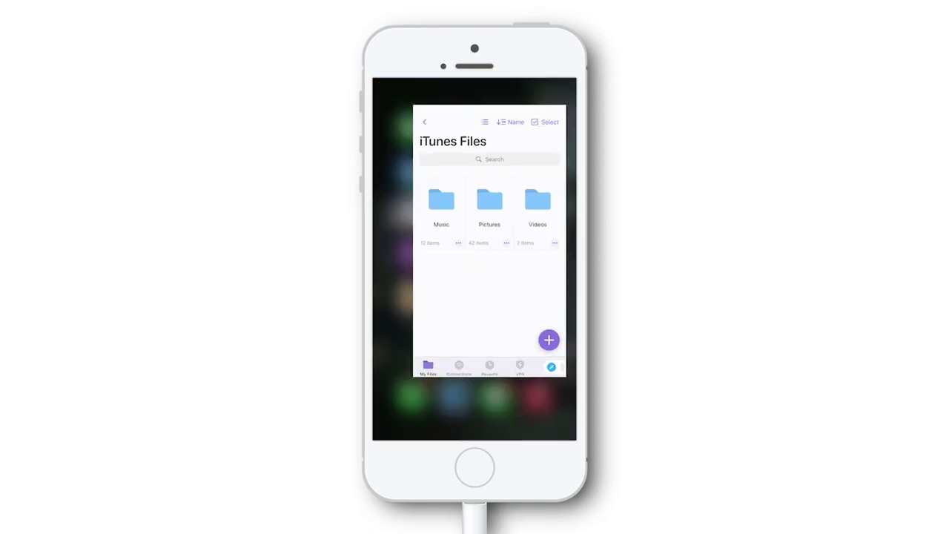
click(475, 468)
click(498, 111)
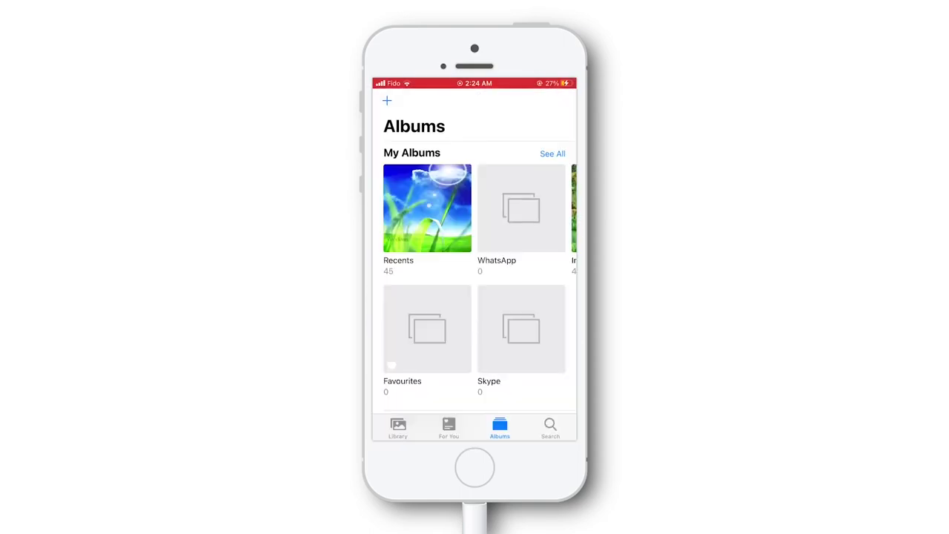
click(427, 208)
scroll(475, 275, up, 10)
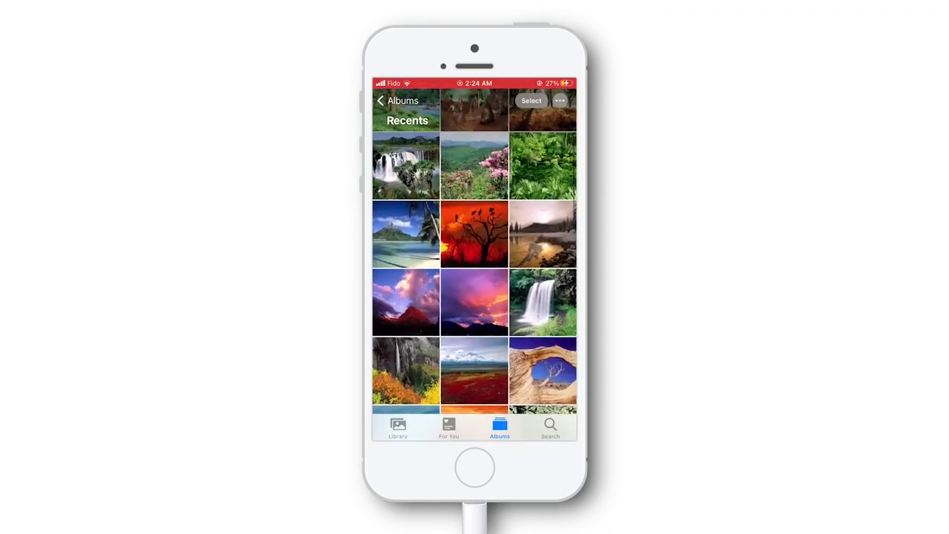
scroll(474, 274, down, 10)
double_click(475, 468)
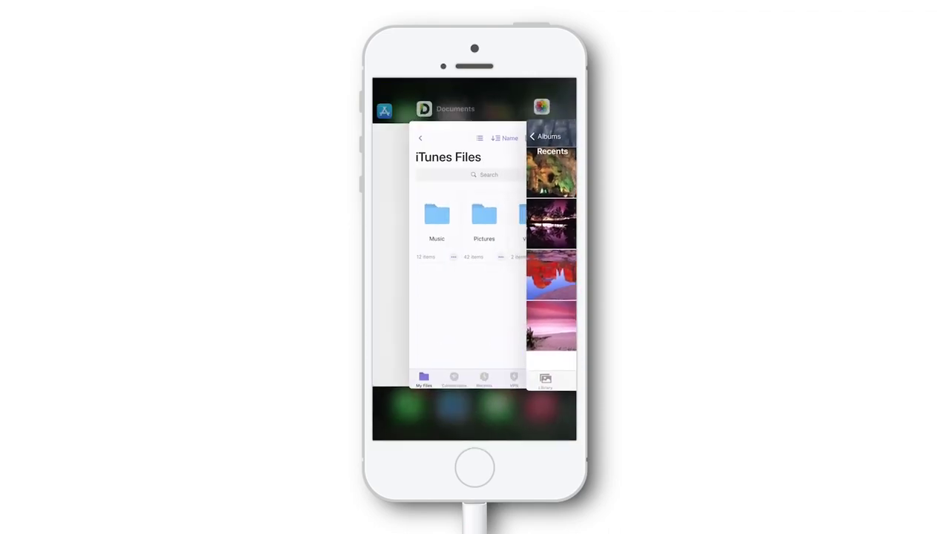
click(474, 259)
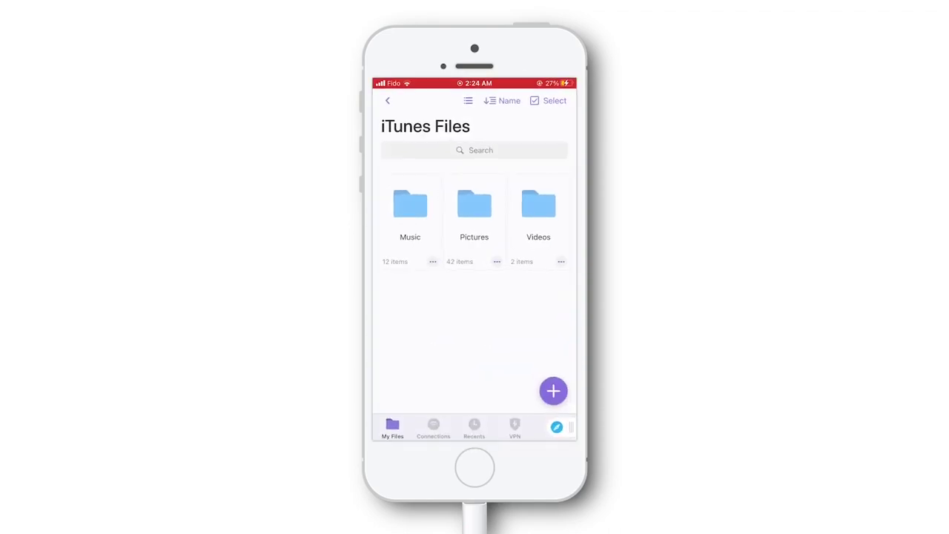
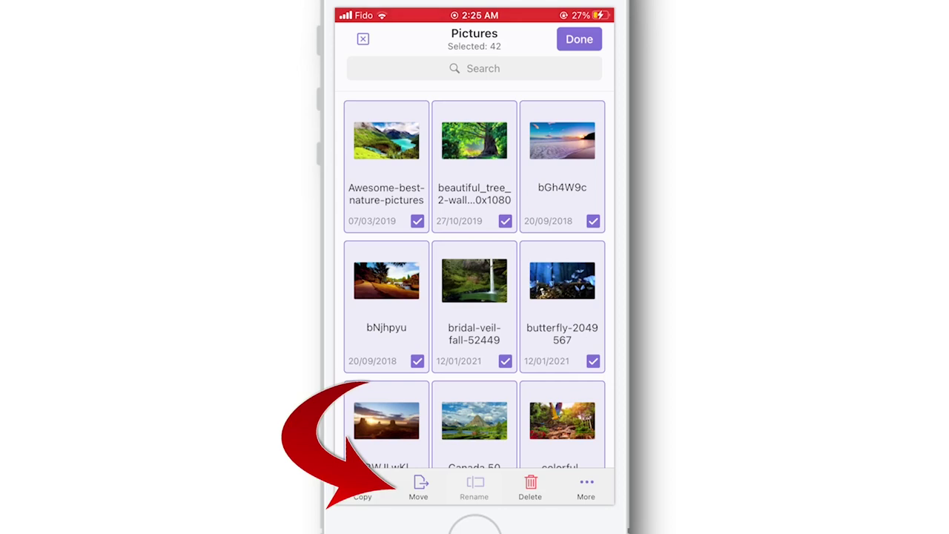
Move all selected pictures to Photos, allowing Documents access to all photos and the use of Bluetooth.
click(418, 487)
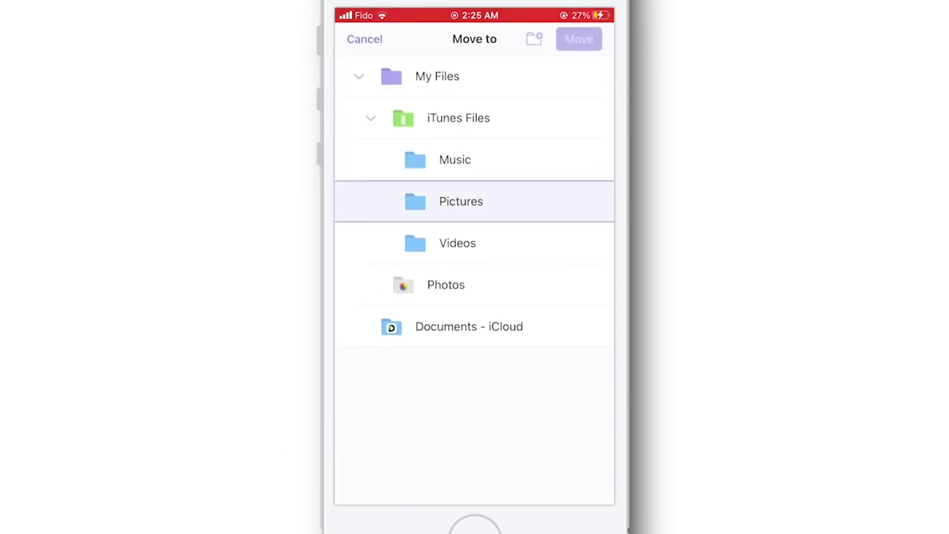
click(446, 285)
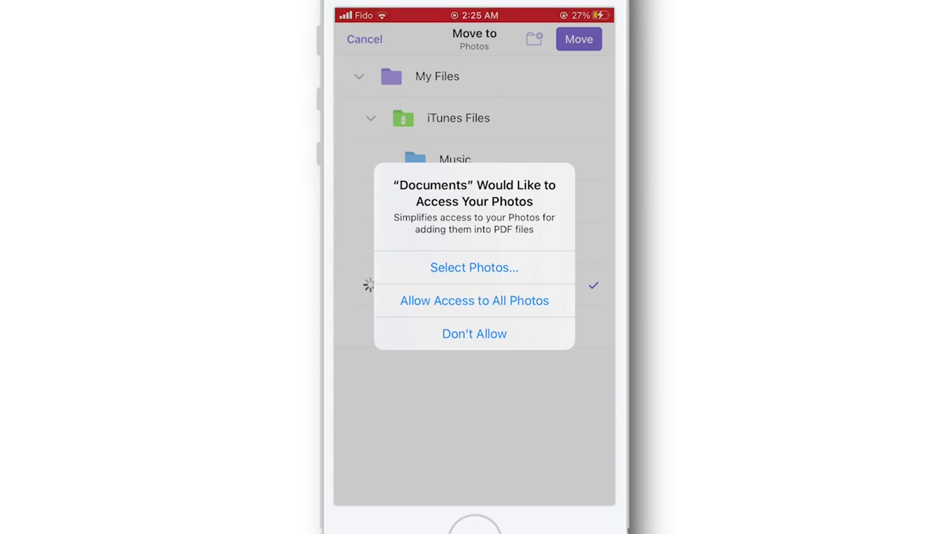
click(475, 301)
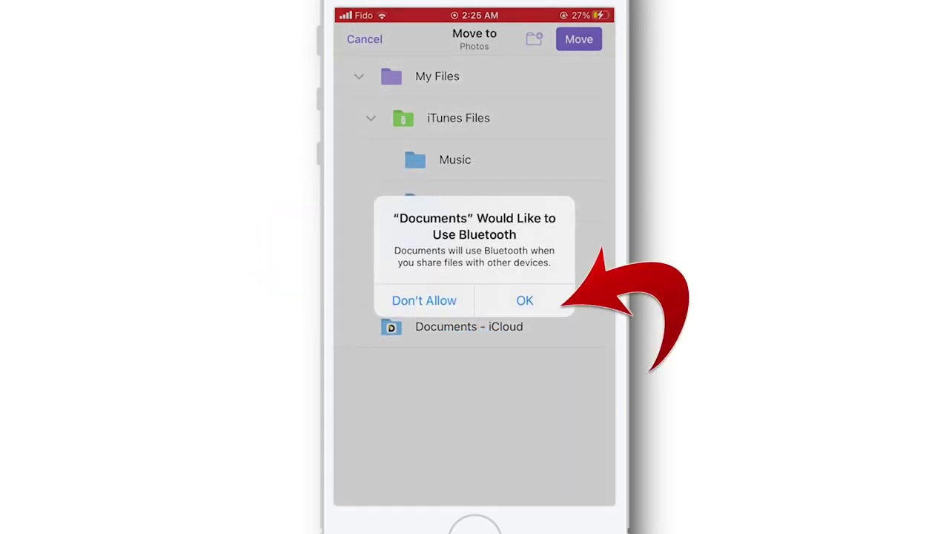
click(526, 300)
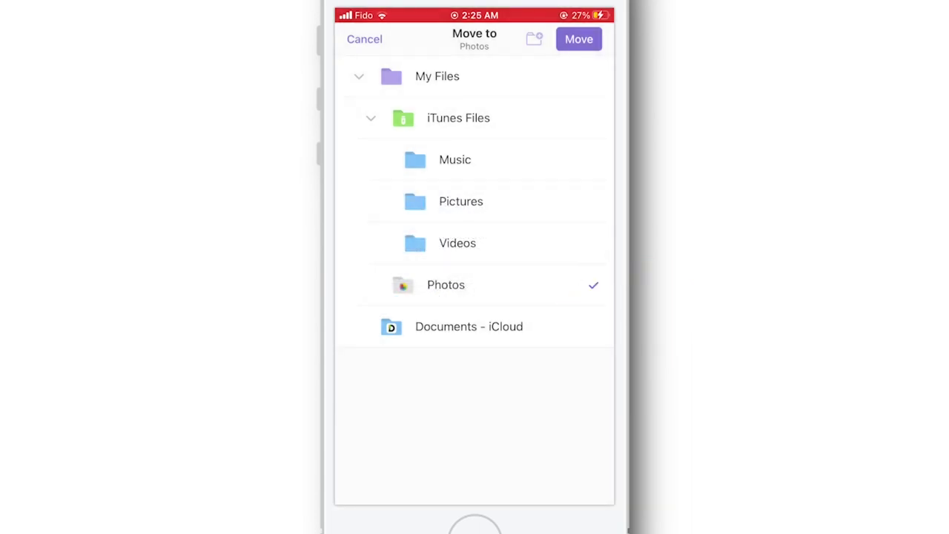
click(579, 39)
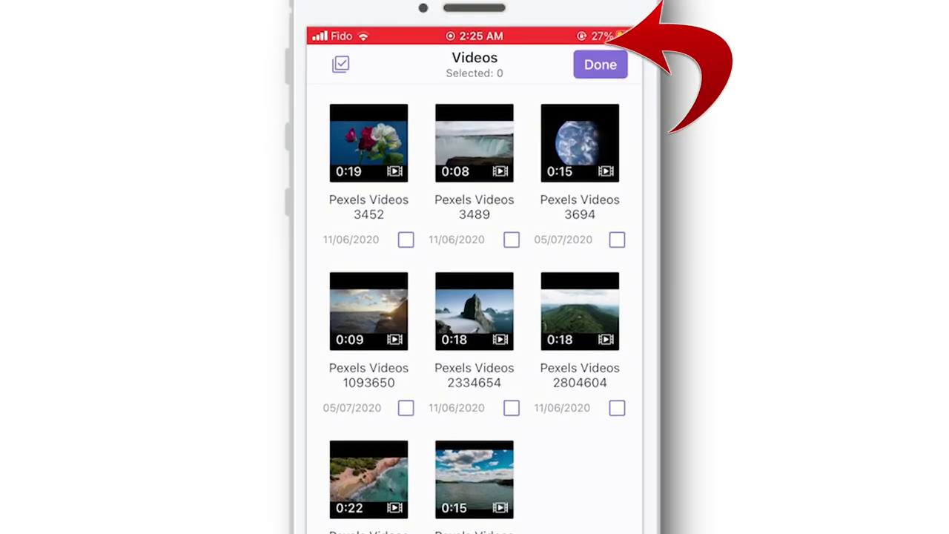
Select all files in the Videos folder, move them to Photos, and finish selecting.
scroll(474, 296, up, 2)
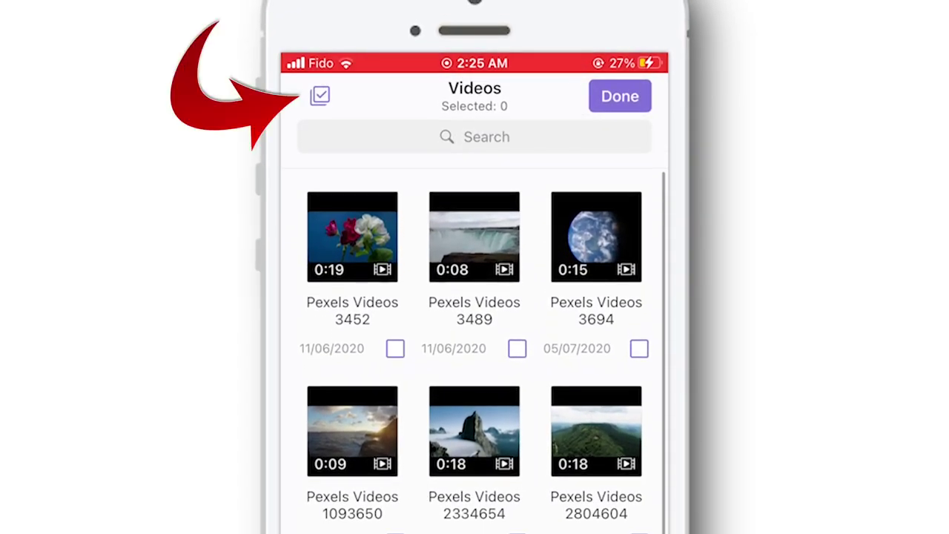
click(320, 95)
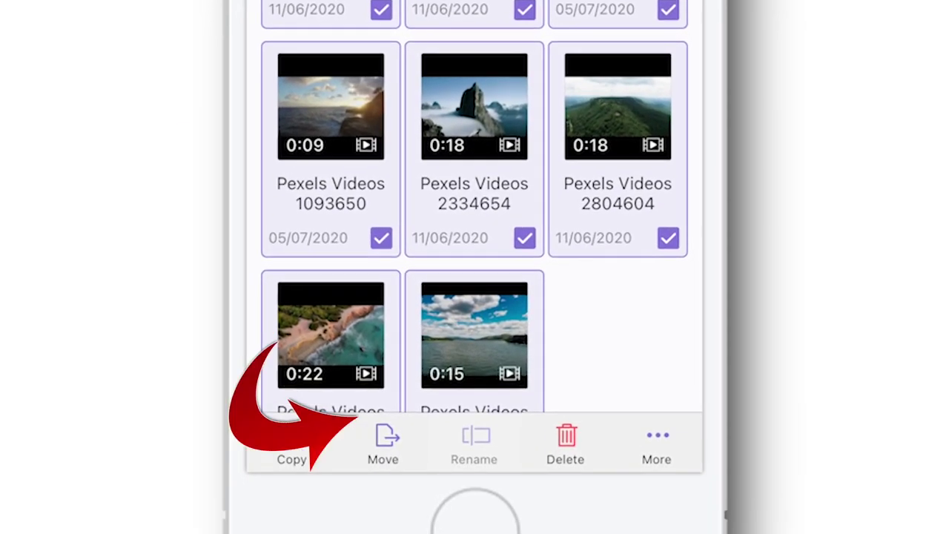
click(382, 443)
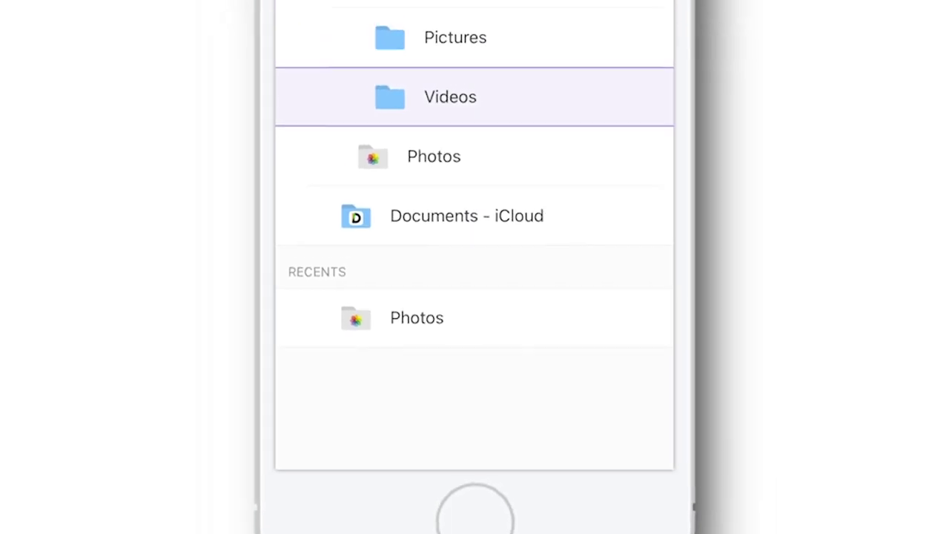
click(434, 156)
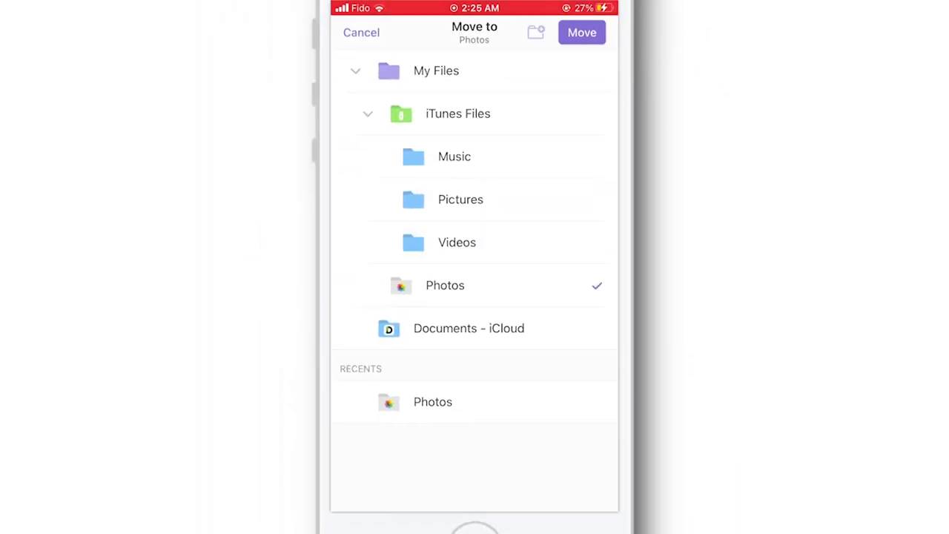
click(582, 32)
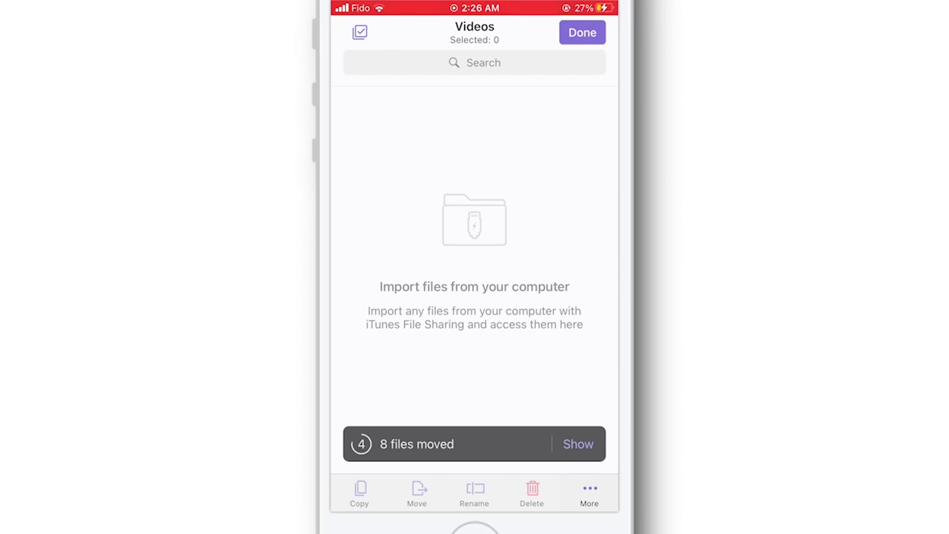
click(582, 32)
Return to iTunes Files and delete the Pictures and Videos folders.
click(350, 30)
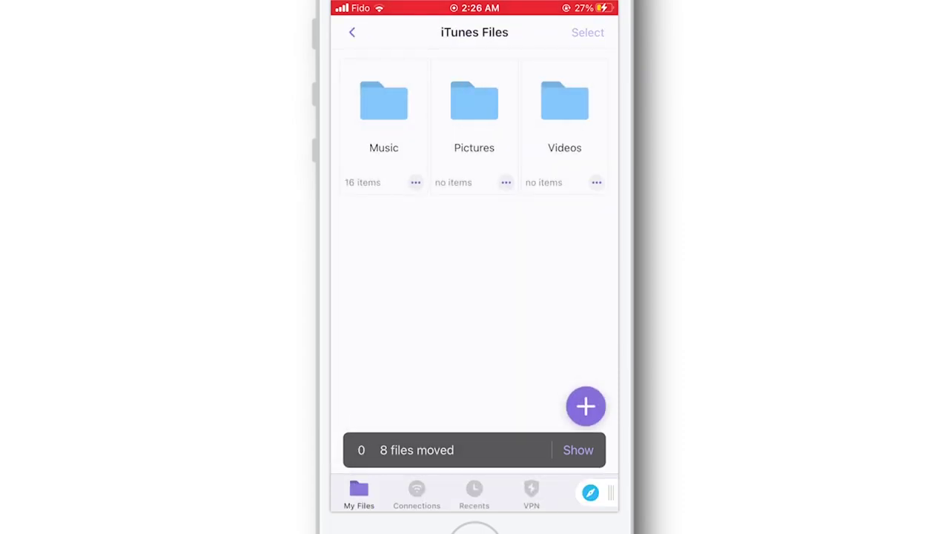
click(588, 32)
click(474, 111)
click(565, 112)
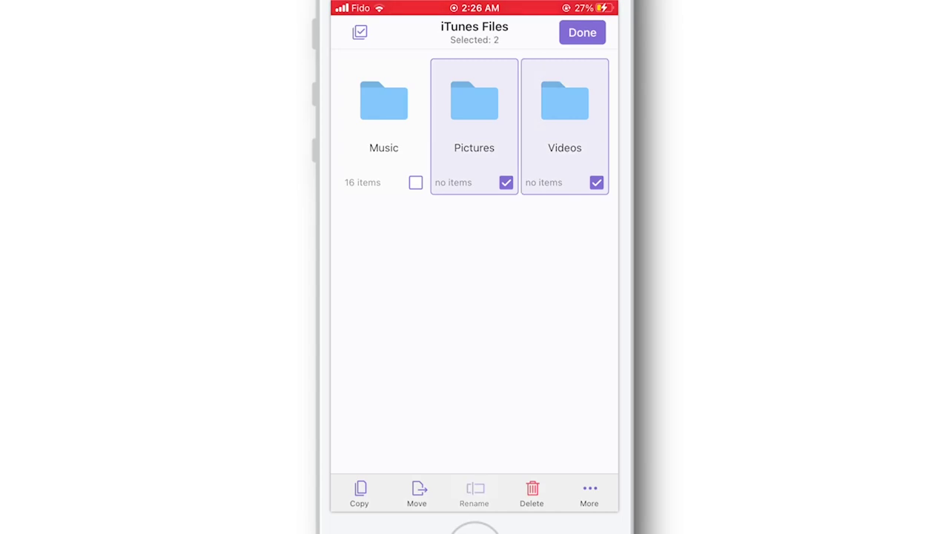
click(532, 494)
click(583, 32)
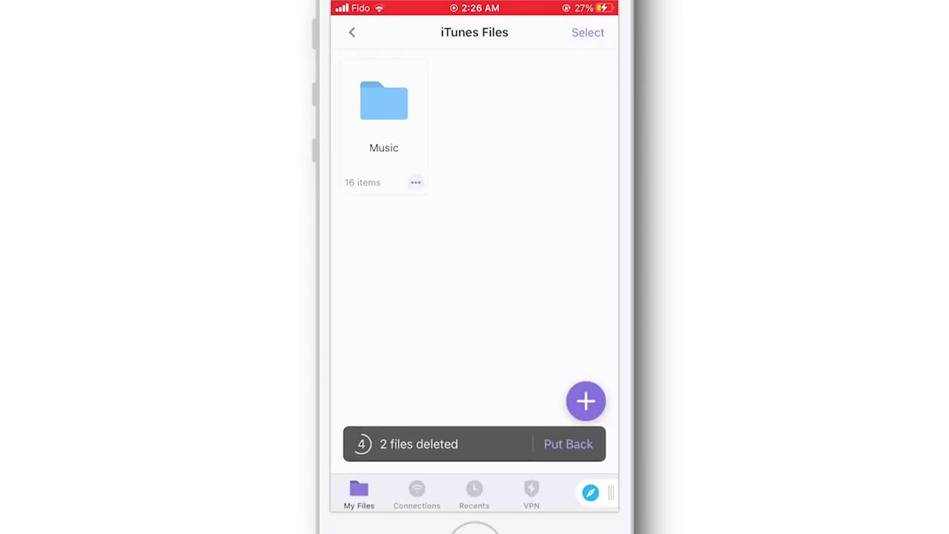
Close the running apps in the app switcher and open the Photos app.
double_click(475, 528)
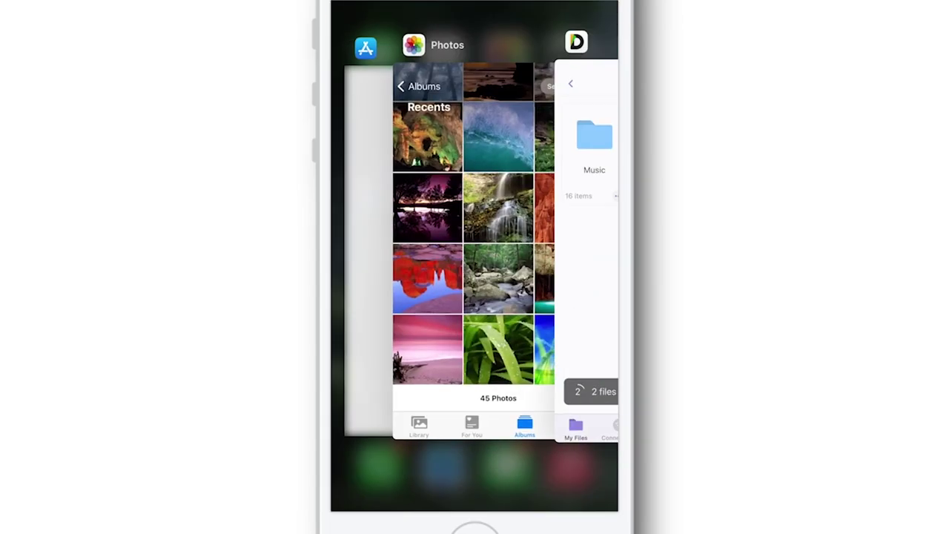
drag(475, 260, 467, 44)
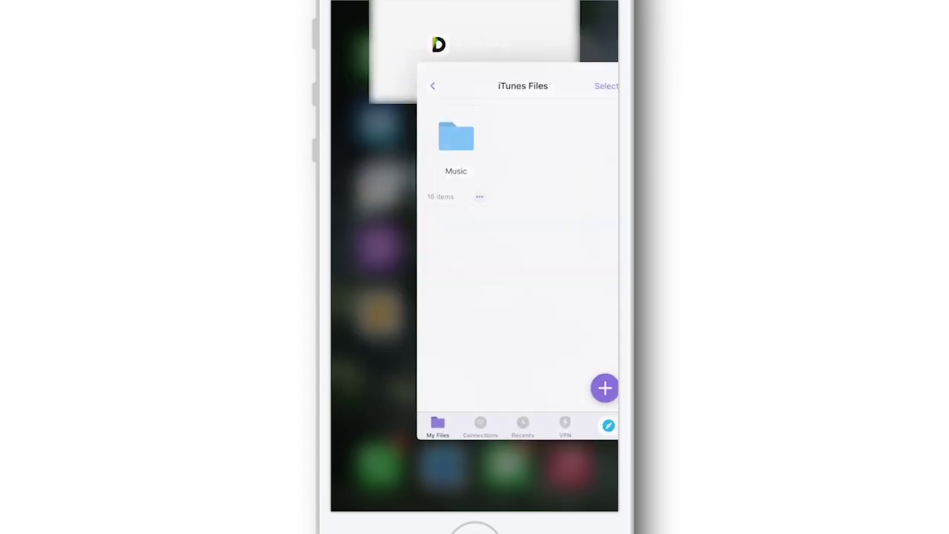
drag(519, 297, 520, 59)
click(508, 47)
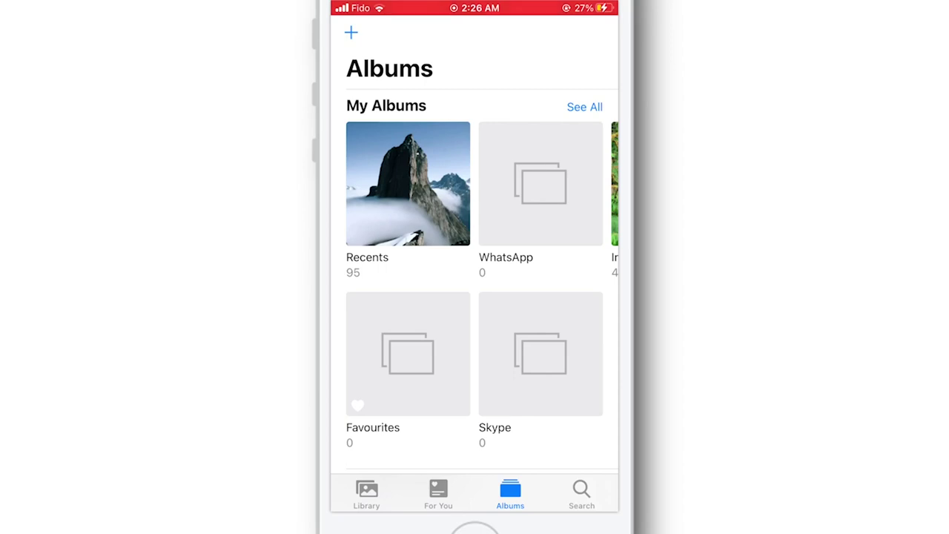
Open the Recents album and play some of the moved videos to check them.
click(408, 184)
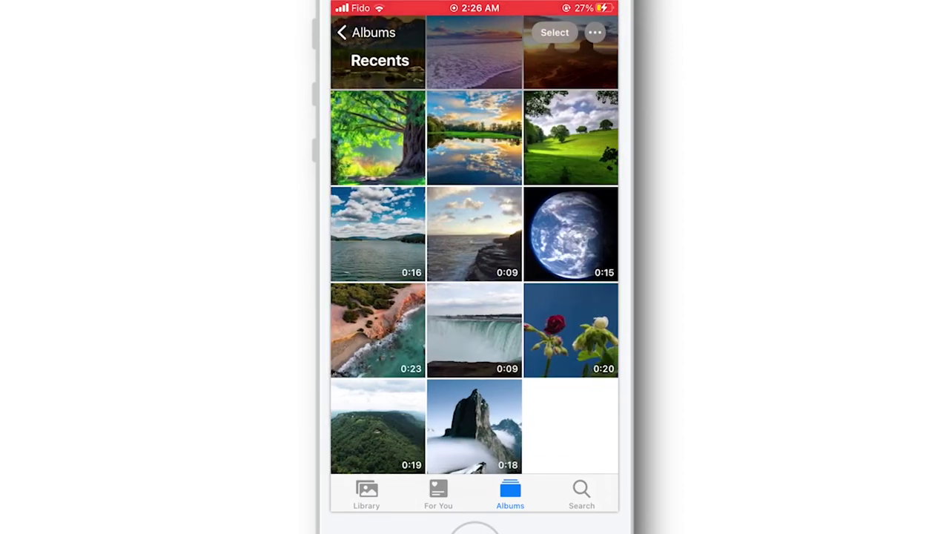
click(475, 427)
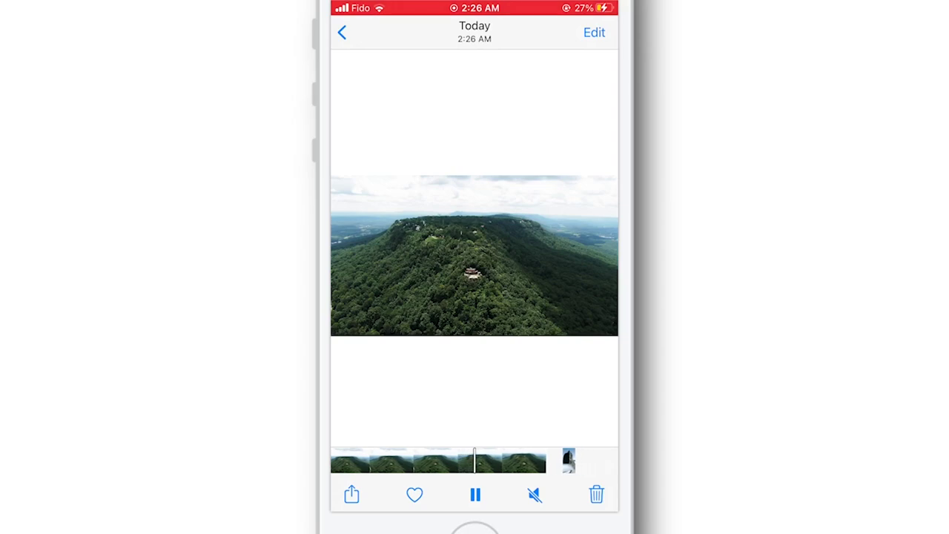
click(342, 32)
click(572, 333)
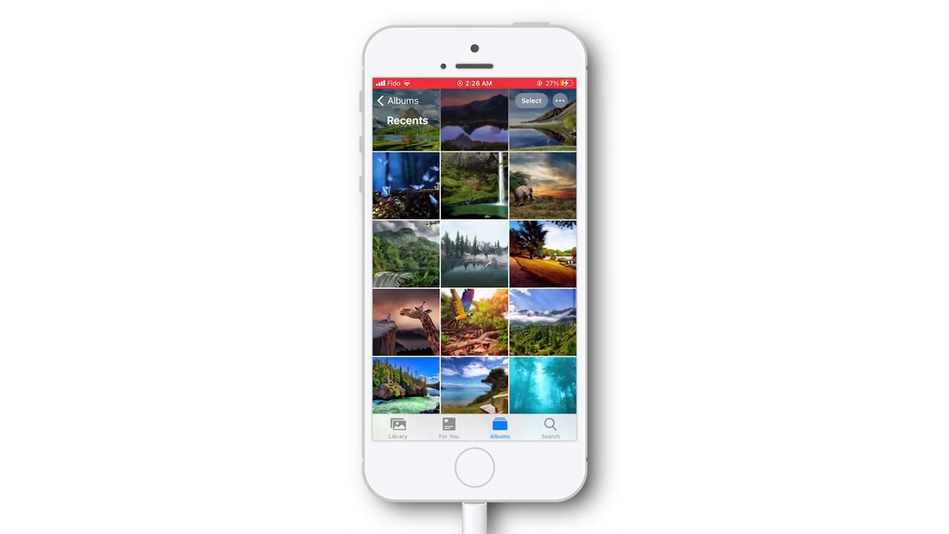
Delete the photo of the elephant at sunset from Recents and return to the end of the album.
click(542, 166)
click(560, 426)
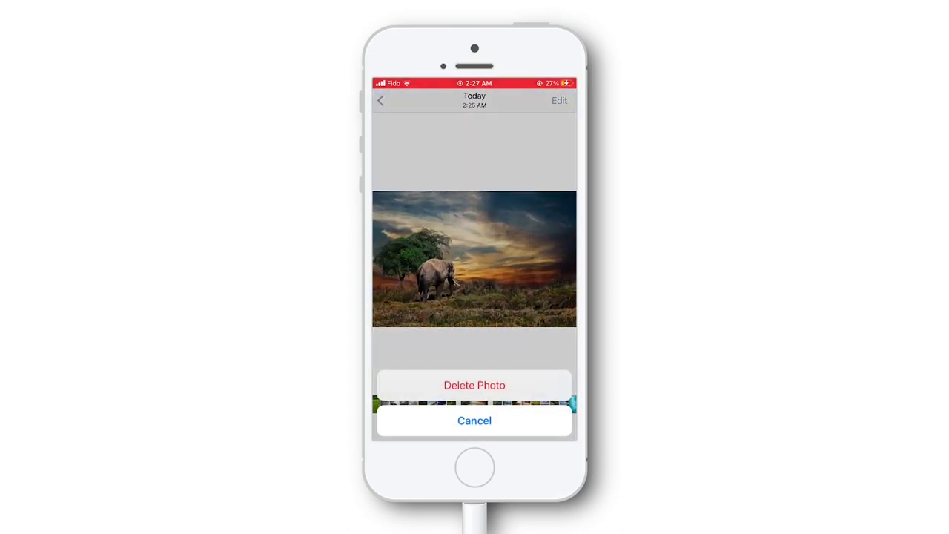
click(474, 421)
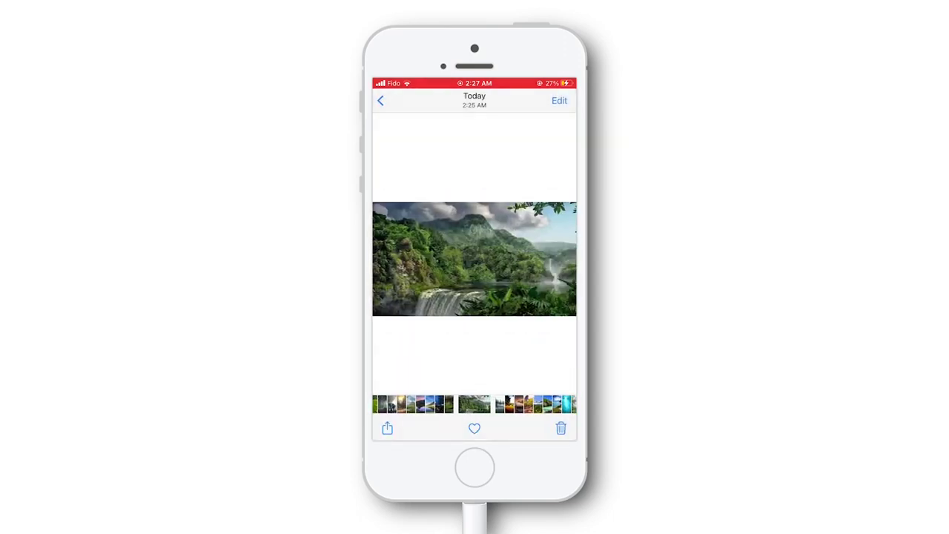
click(380, 100)
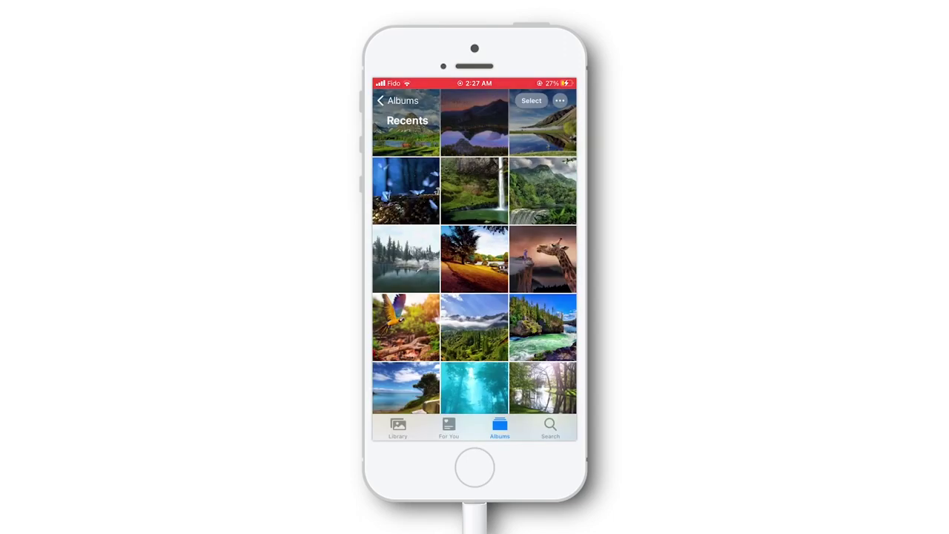
scroll(475, 264, down, 1)
scroll(475, 263, down, 20)
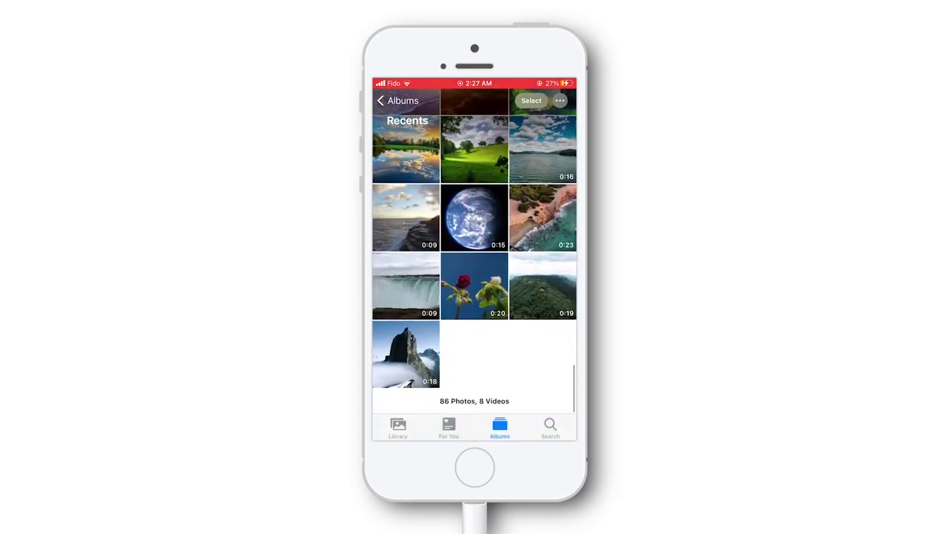
Switch back to iTunes Files in Documents, open the Music folder and review the file options for Halos.
click(380, 100)
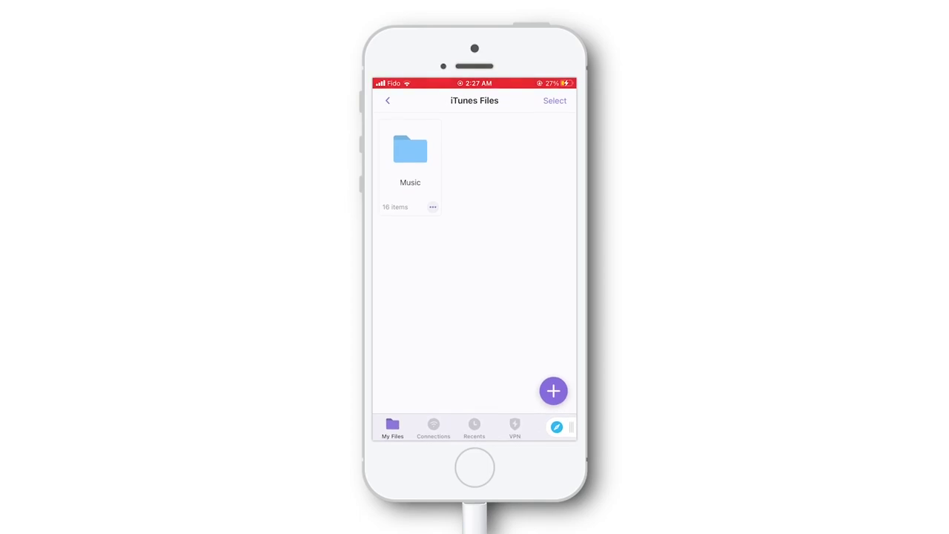
click(410, 156)
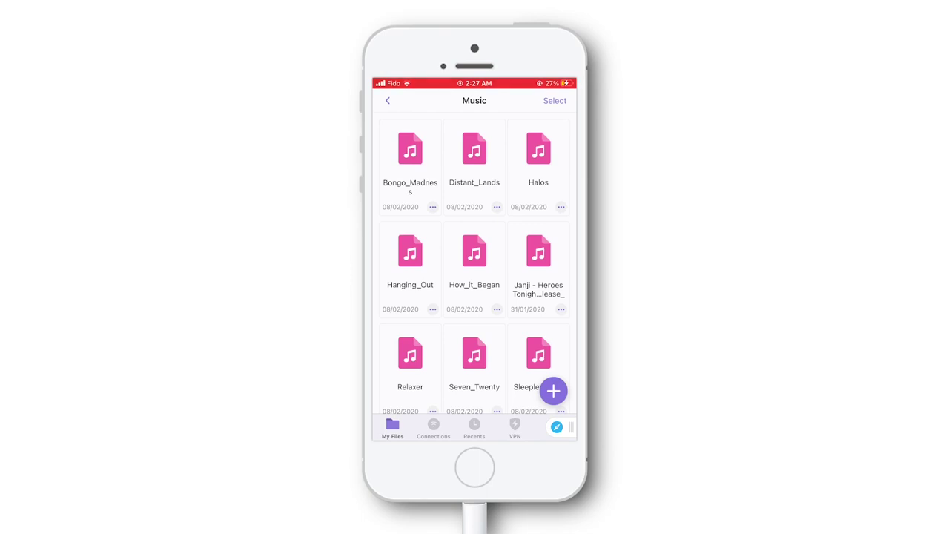
click(562, 207)
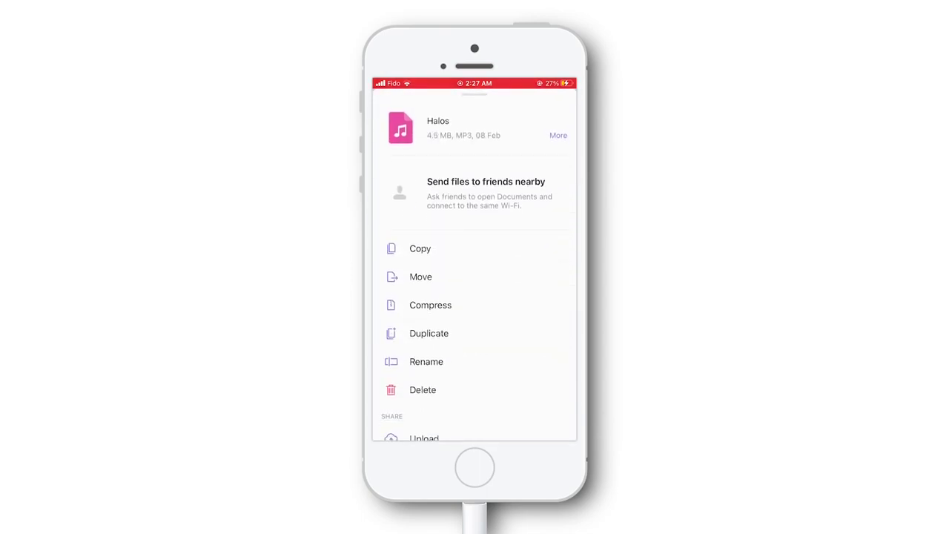
scroll(474, 296, down, 4)
scroll(475, 296, up, 4)
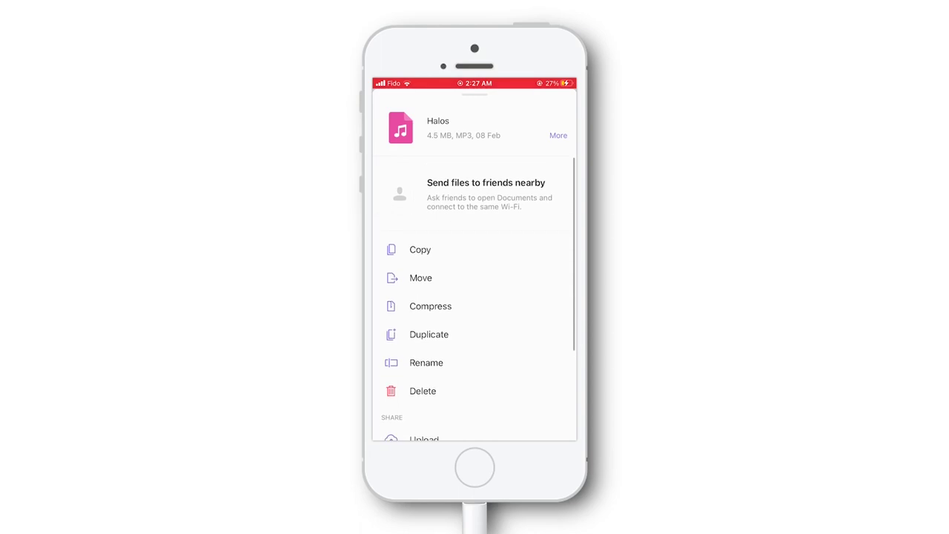
click(420, 277)
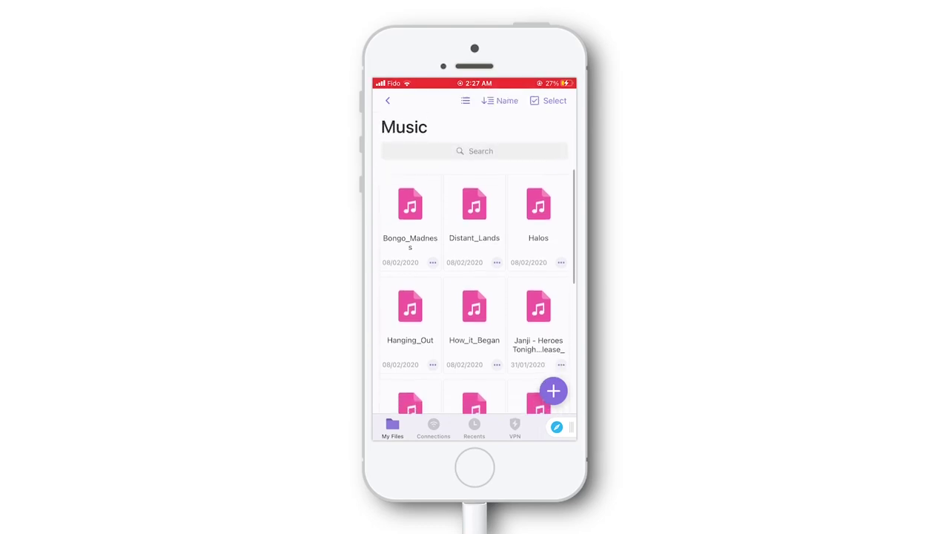
Play Bongo_Madness, raising the volume, and skip to Distant_Lands.
click(410, 215)
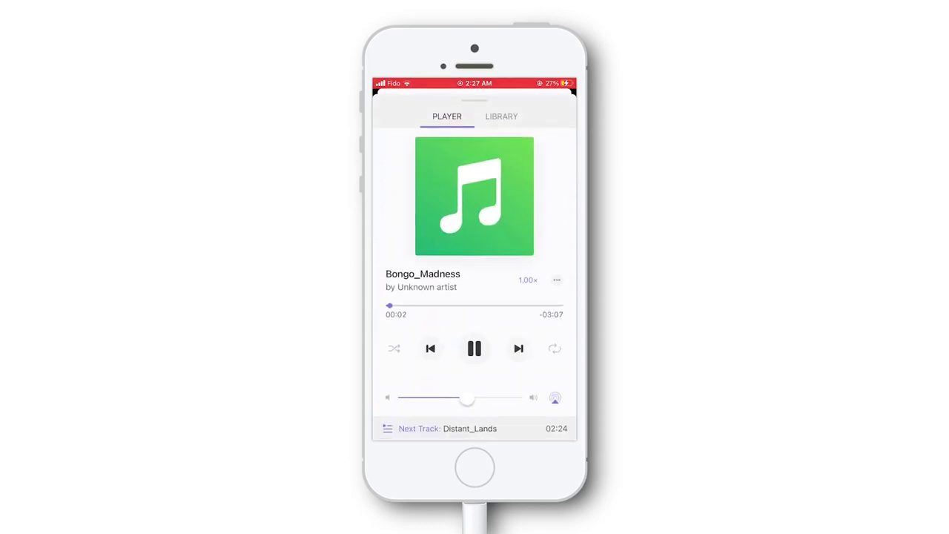
drag(466, 398, 515, 398)
click(519, 349)
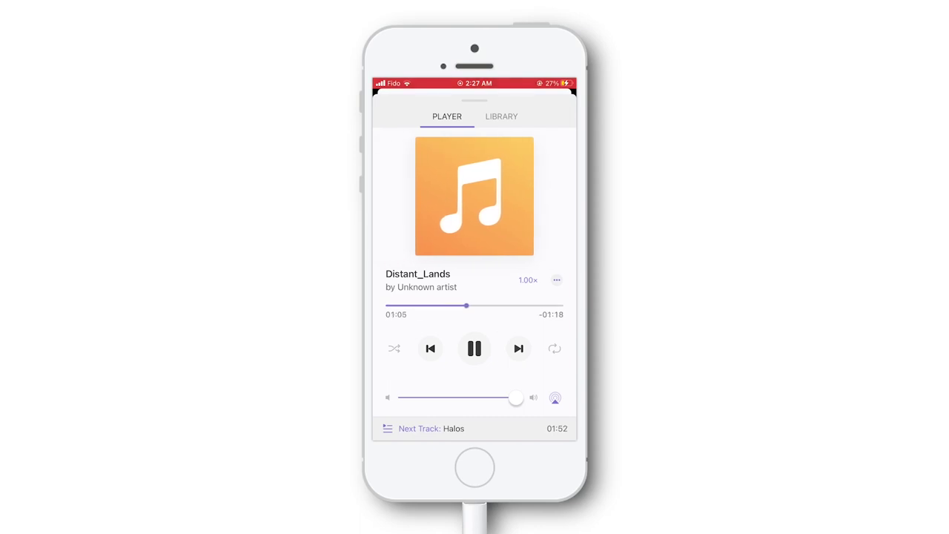
Go to the home screen with music playing, reopen Documents, and play Halos from about 01:03.
key(super+shift+h)
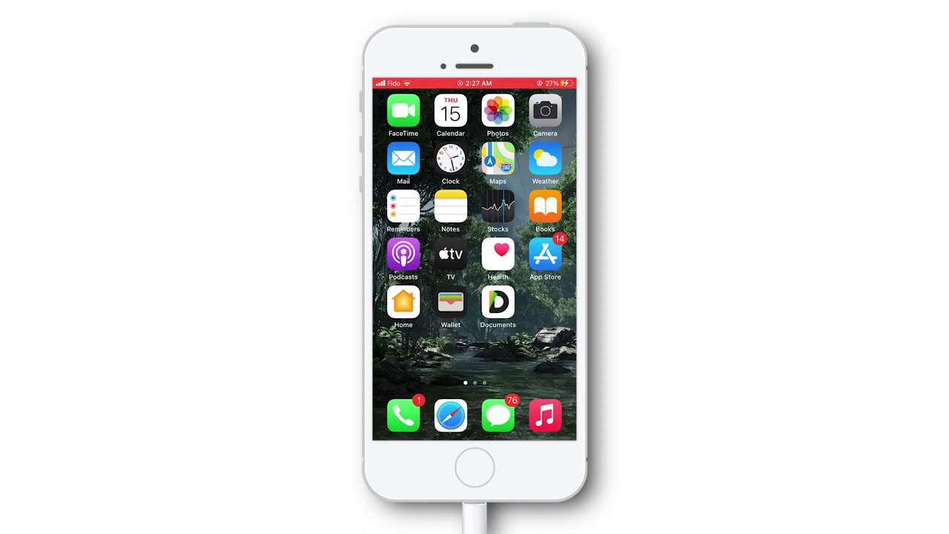
click(498, 301)
click(519, 349)
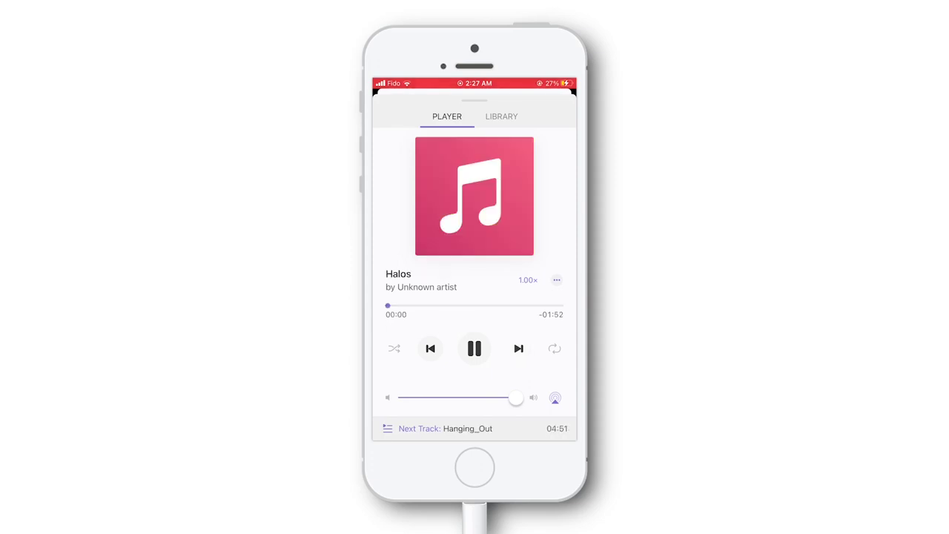
drag(387, 306, 485, 306)
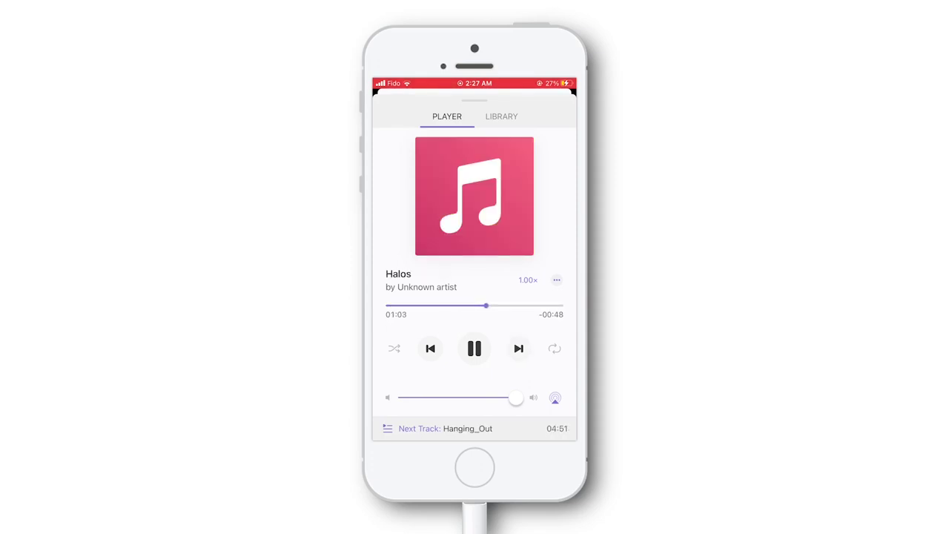
Sample Hanging_Out and How it Began from around their middles, and dismiss the player to the Music folder.
click(519, 348)
drag(387, 305, 480, 306)
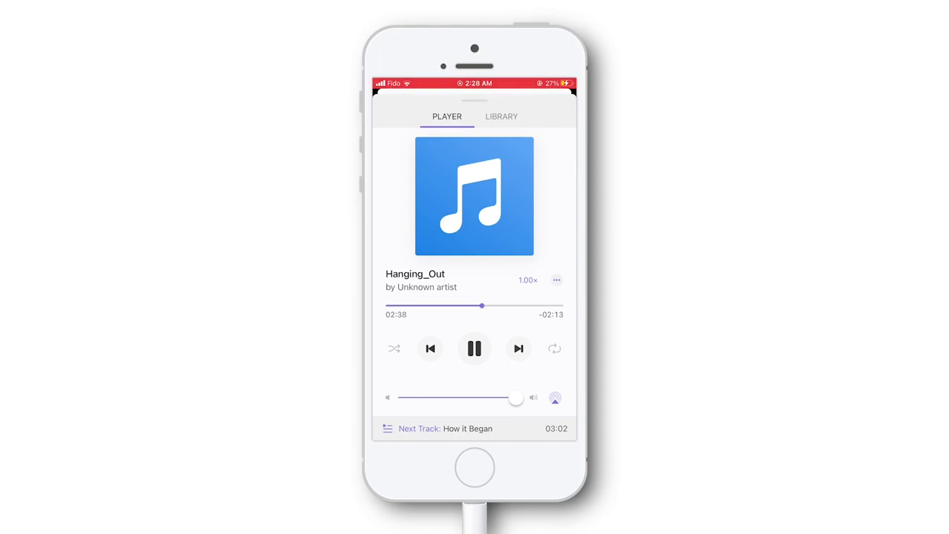
click(519, 348)
drag(387, 306, 466, 305)
drag(475, 104, 475, 297)
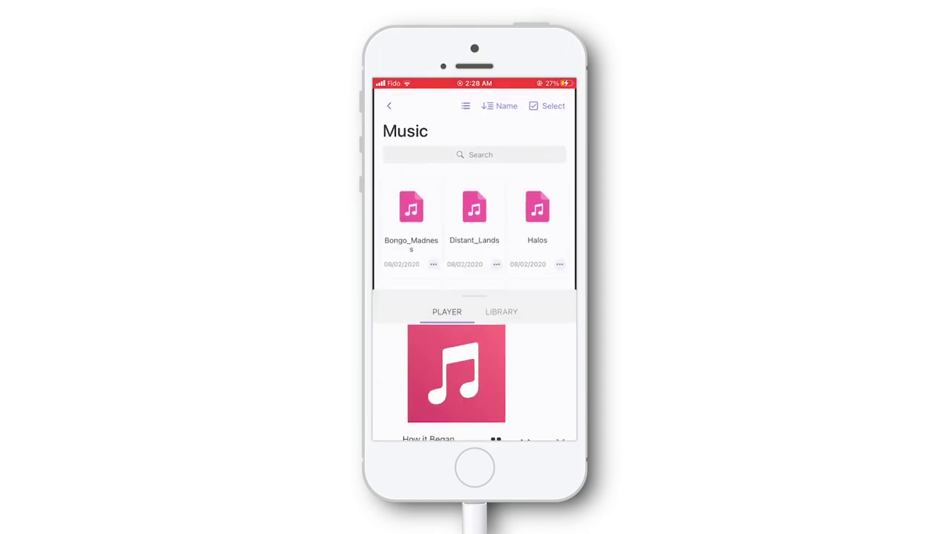
Stop How it Began, play Urban_Lullaby from the end of the Music folder, and expand its player.
scroll(475, 260, down, 1)
scroll(474, 260, down, 5)
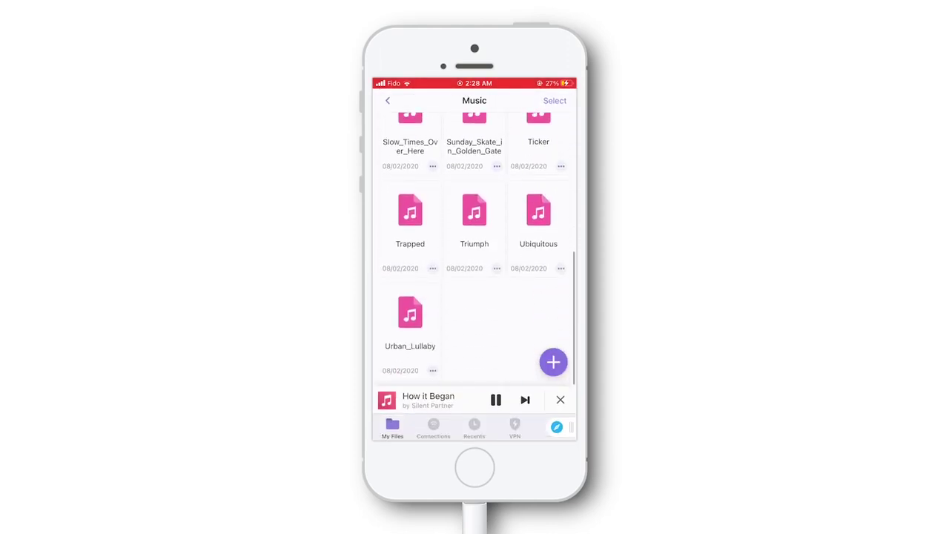
click(561, 400)
click(410, 349)
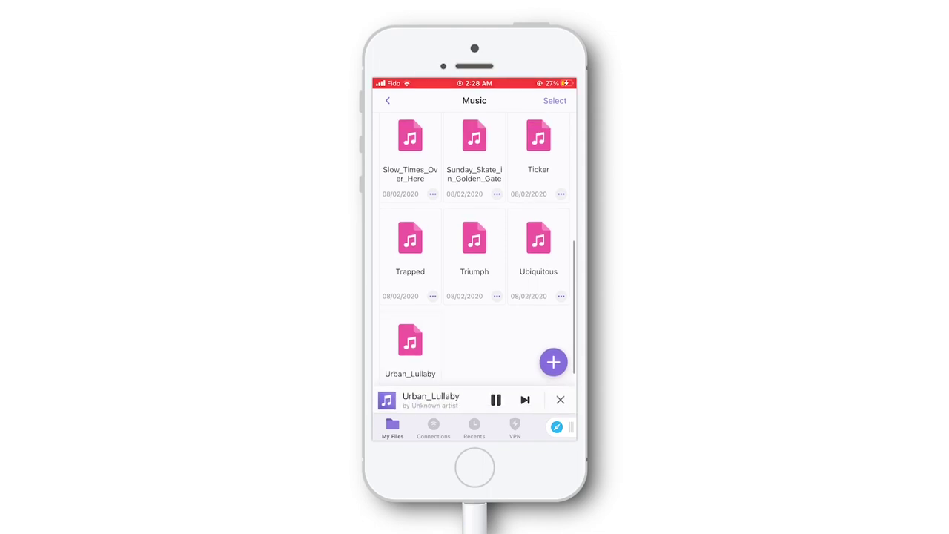
click(430, 399)
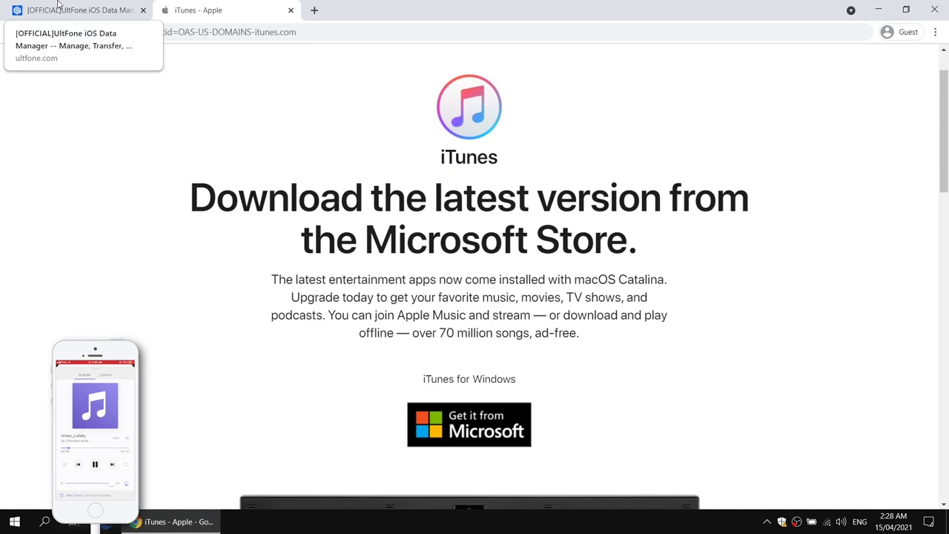
Switch to the UltFone iOS Data Manager web page and read the Backup, Restore, Manage and Transfer feature overview.
click(64, 10)
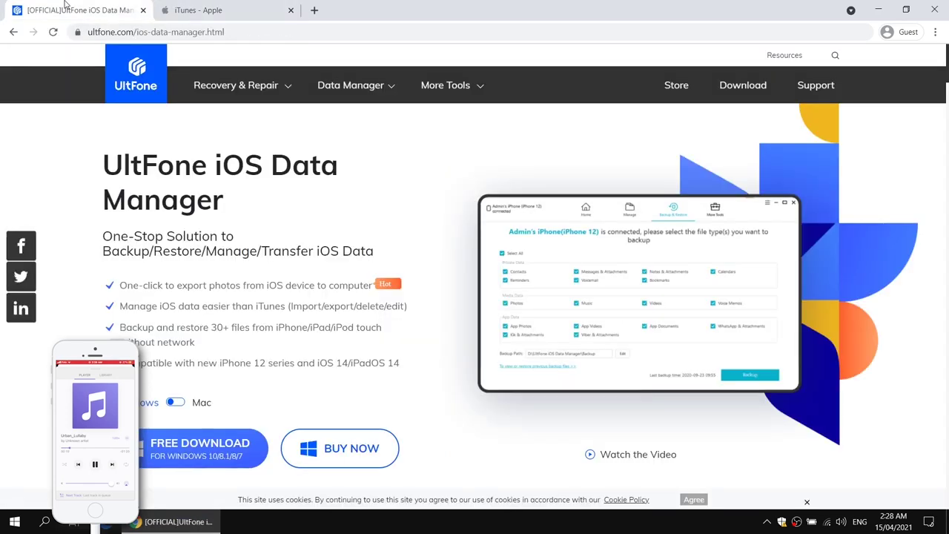
mouse_move(235, 85)
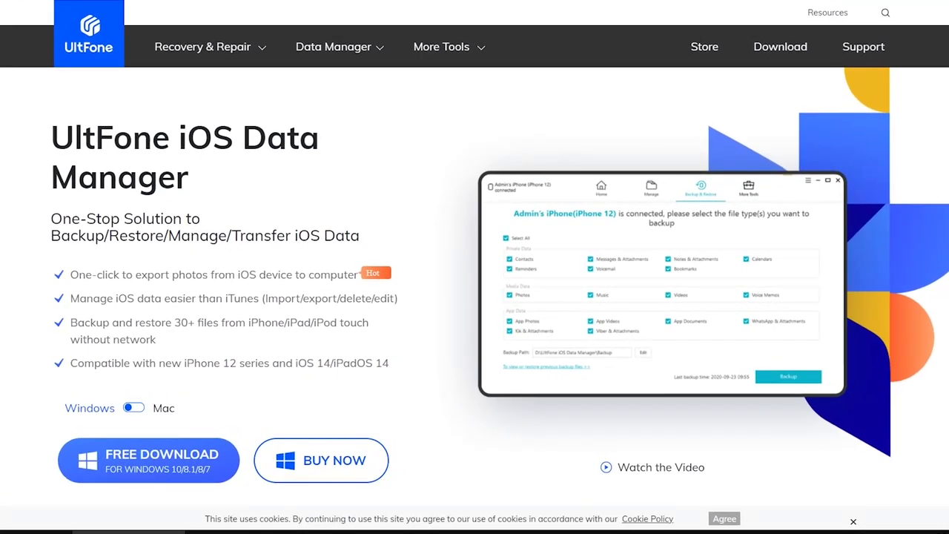
scroll(474, 267, down, 2)
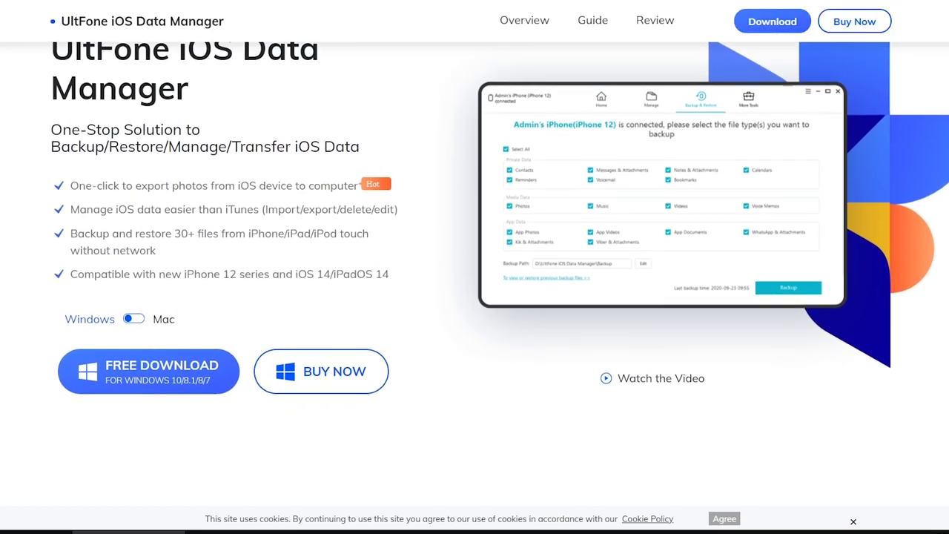
scroll(475, 267, down, 5)
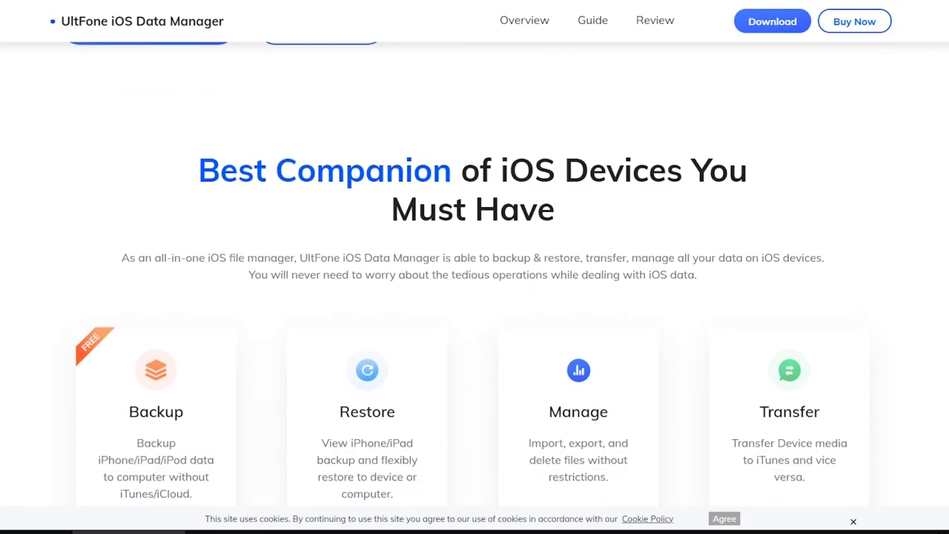
scroll(475, 267, down, 1)
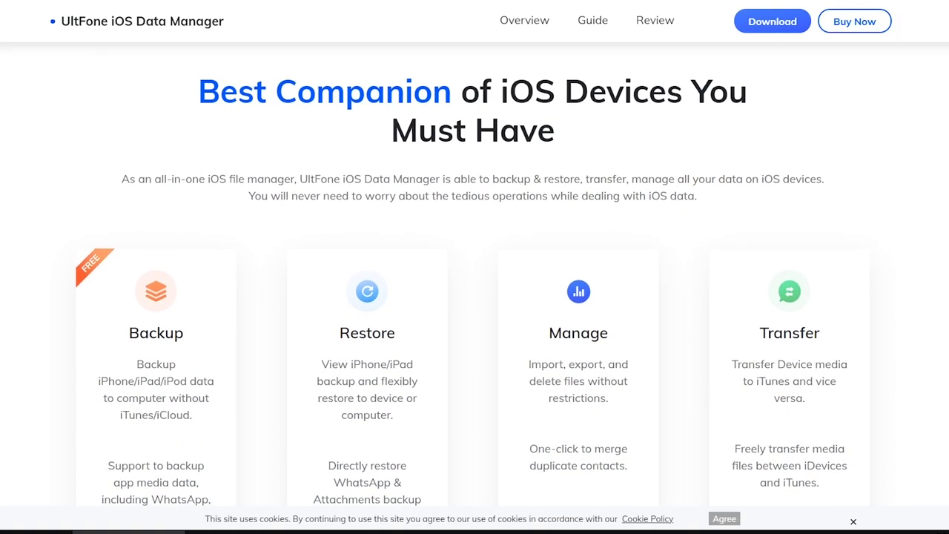
scroll(475, 286, down, 1)
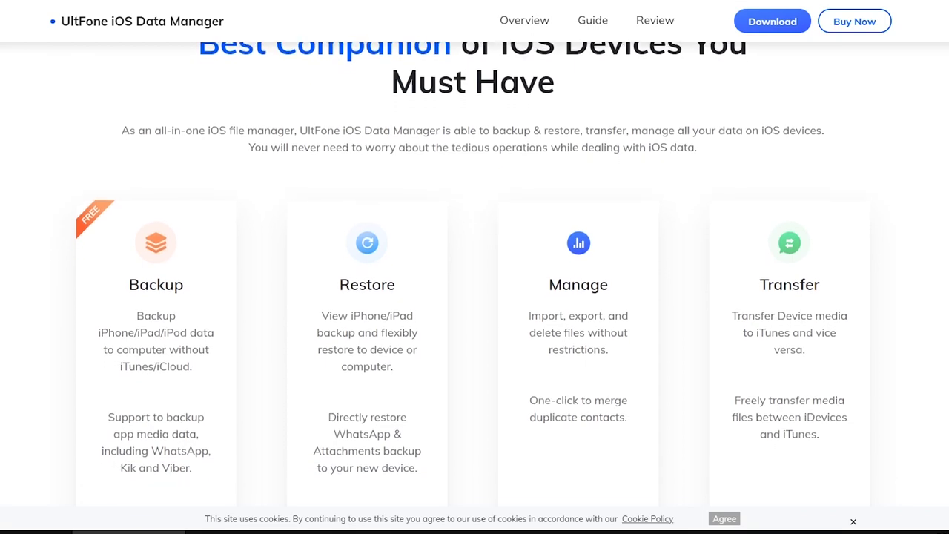
scroll(474, 285, down, 1)
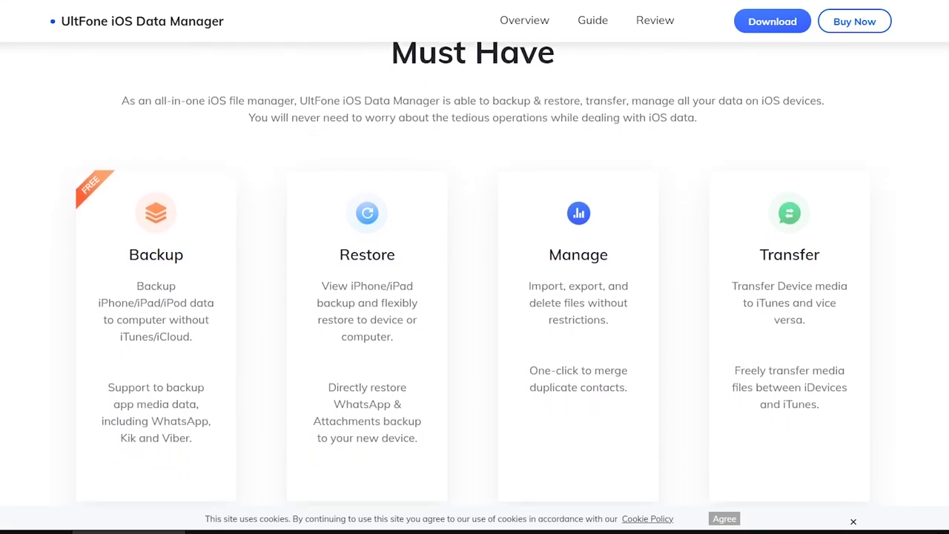
scroll(474, 286, down, 1)
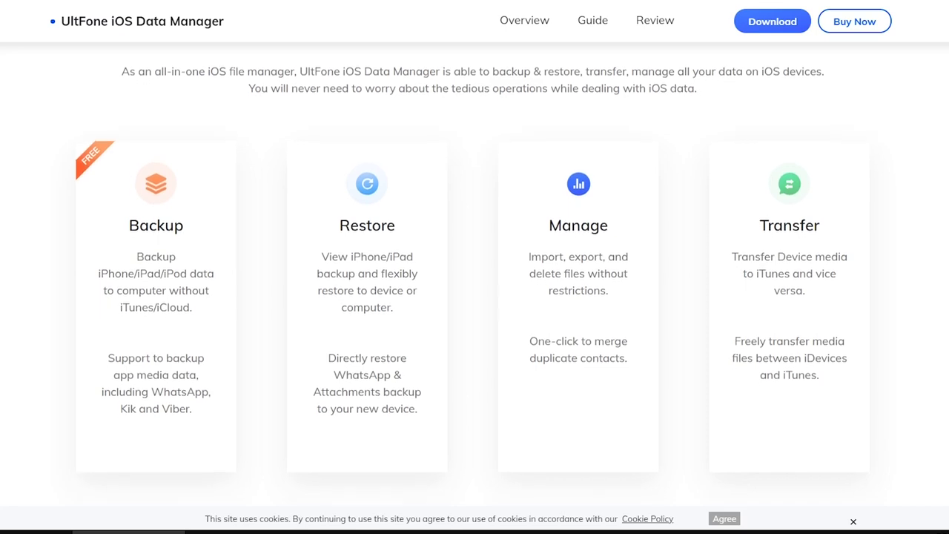
scroll(475, 286, down, 1)
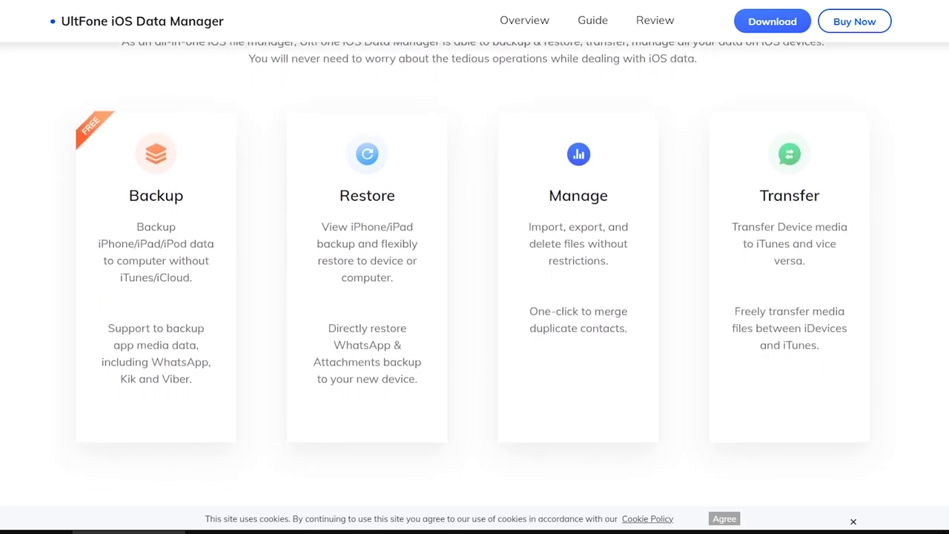
scroll(474, 286, down, 1)
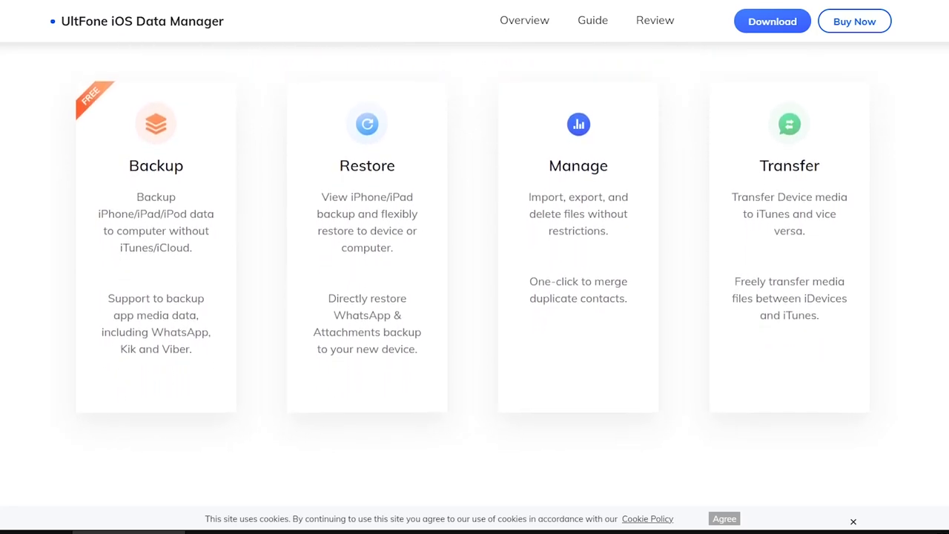
Read the page's sections on selective restore, the iTunes/iCloud comparison, file transfer to the computer and iOS data management.
scroll(475, 285, down, 4)
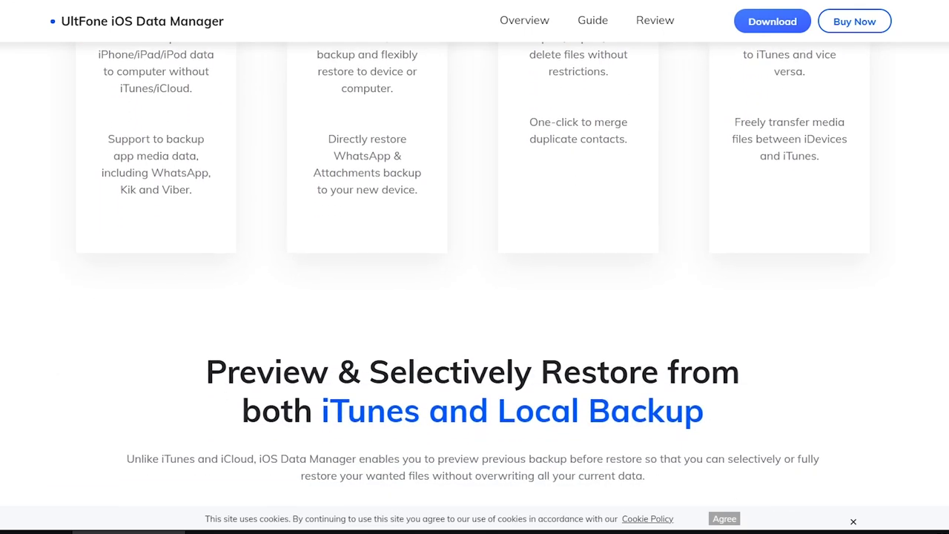
scroll(475, 285, down, 5)
scroll(475, 285, down, 8)
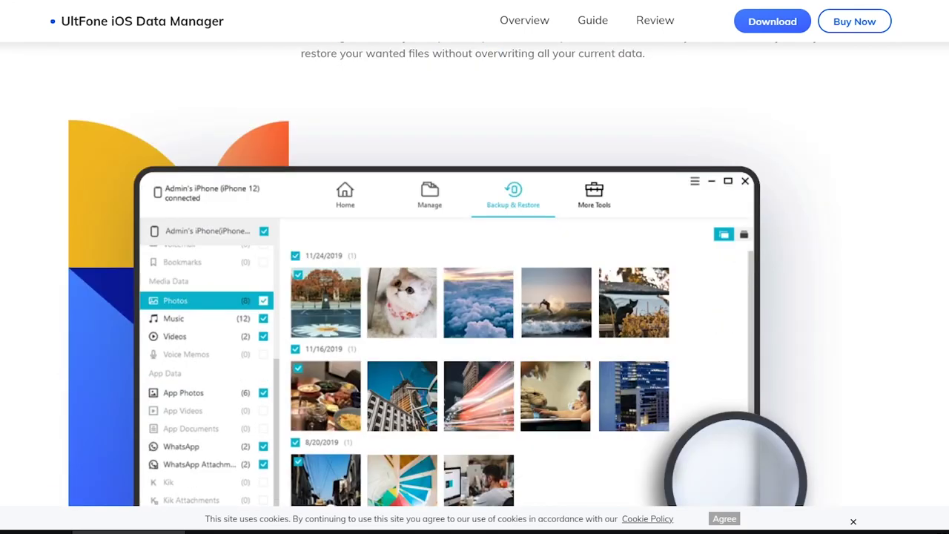
scroll(475, 286, down, 2)
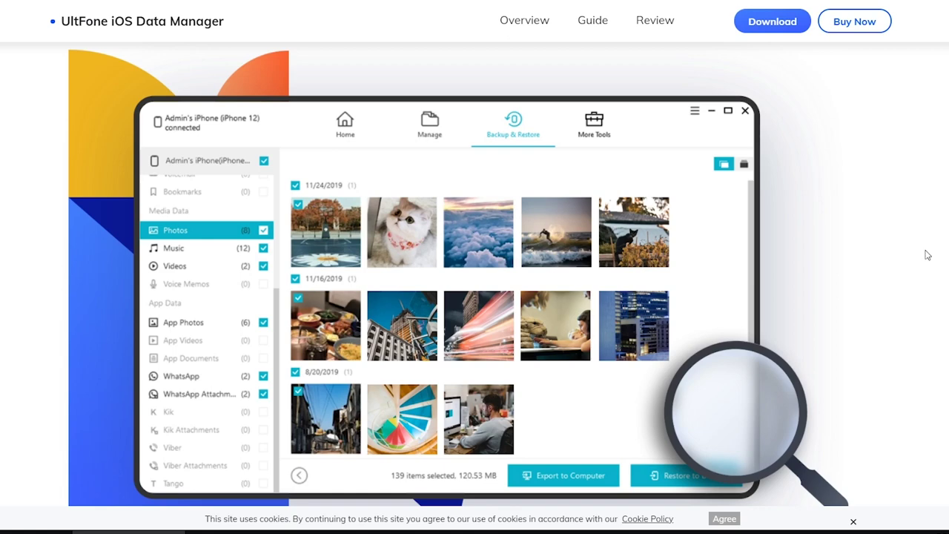
right_click(843, 224)
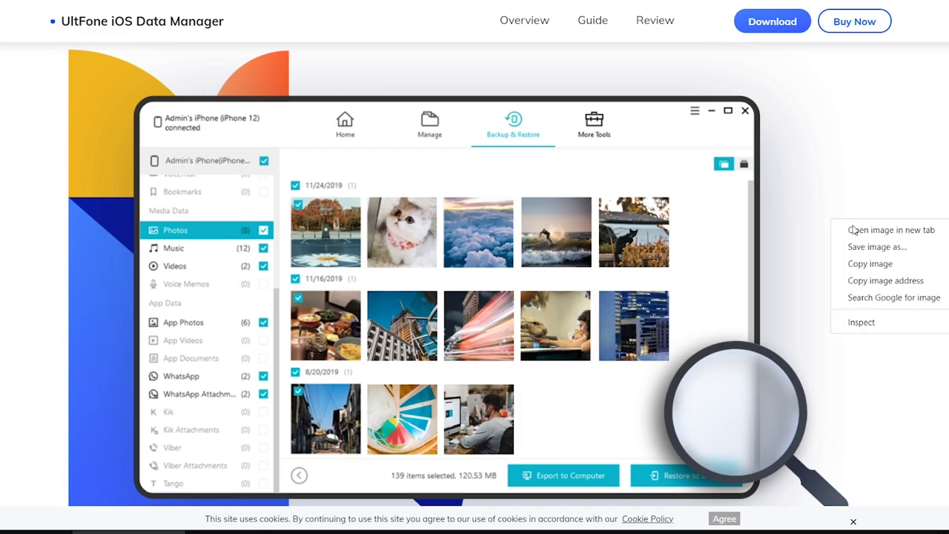
click(858, 212)
scroll(859, 212, down, 8)
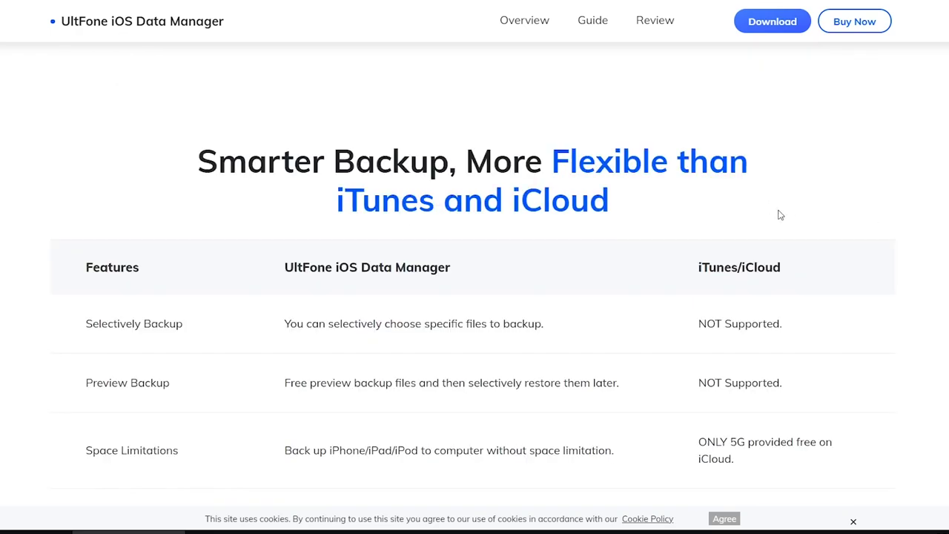
scroll(778, 215, down, 1)
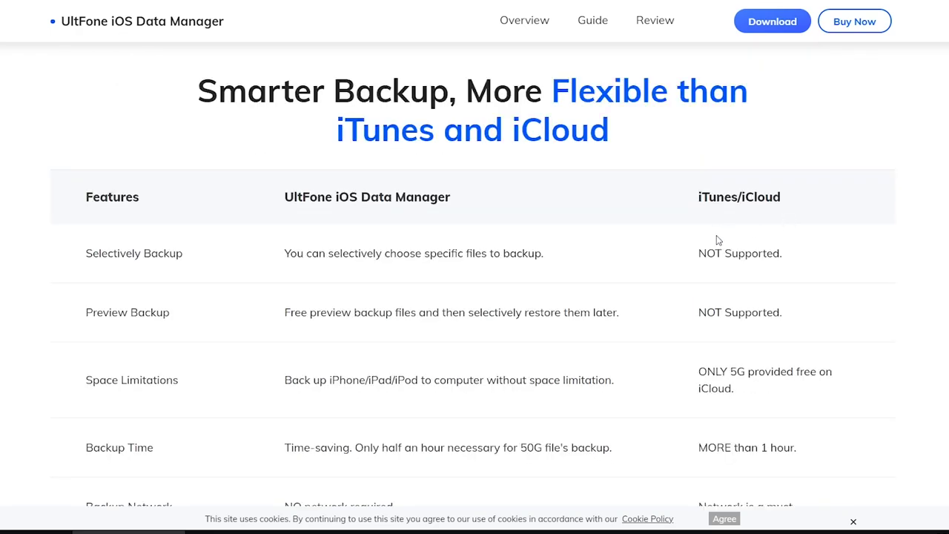
scroll(718, 240, down, 6)
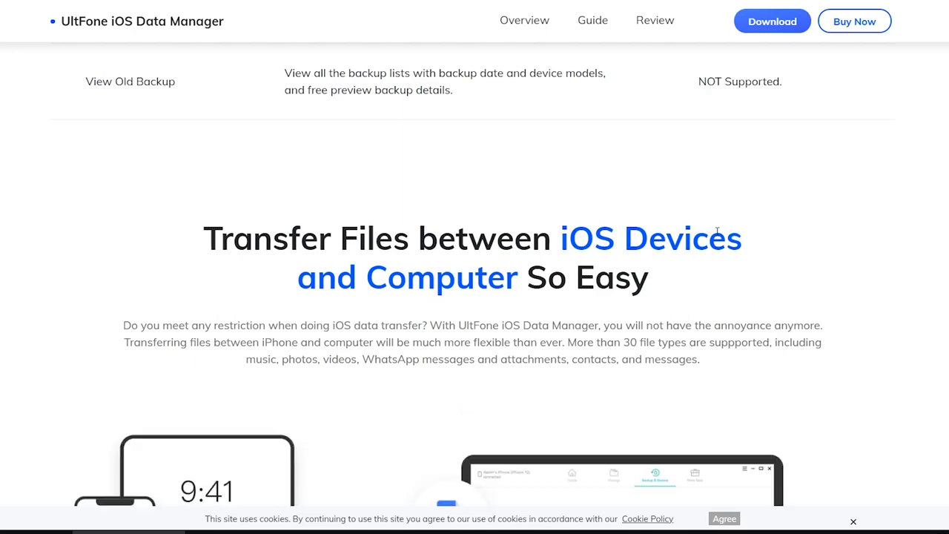
scroll(717, 232, down, 5)
scroll(717, 235, down, 5)
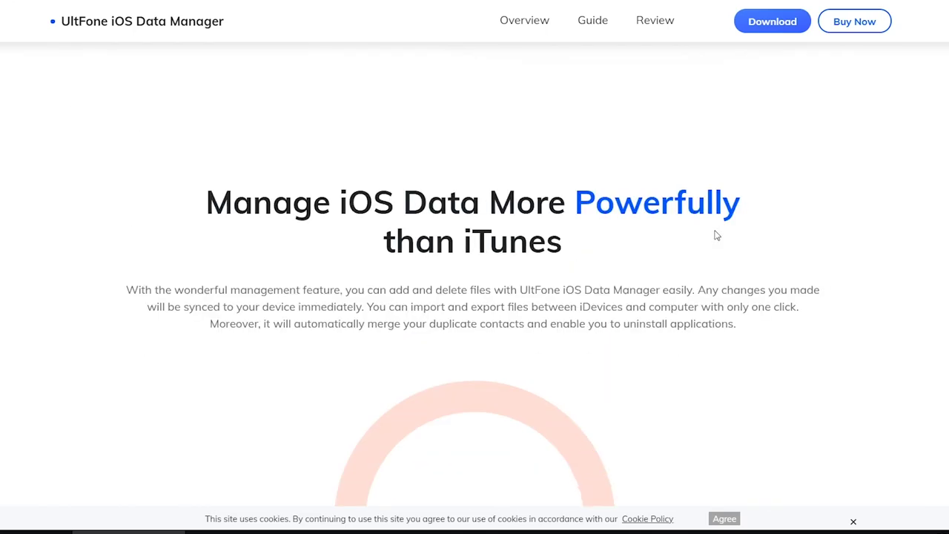
scroll(717, 235, down, 4)
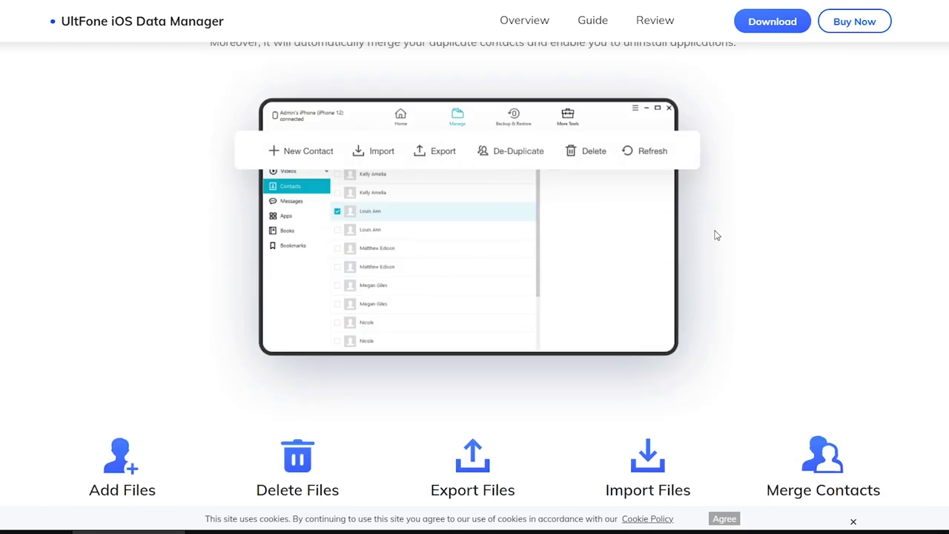
scroll(717, 235, up, 3)
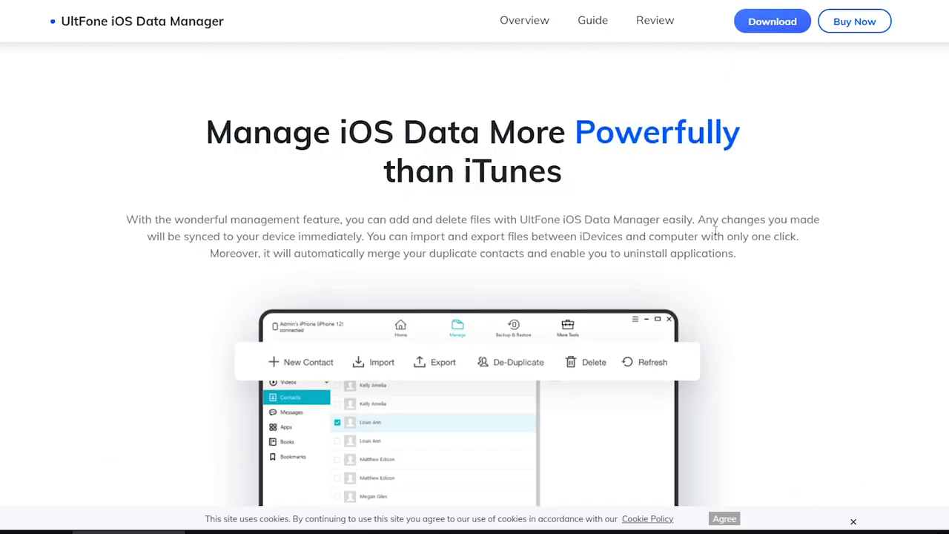
scroll(716, 234, down, 15)
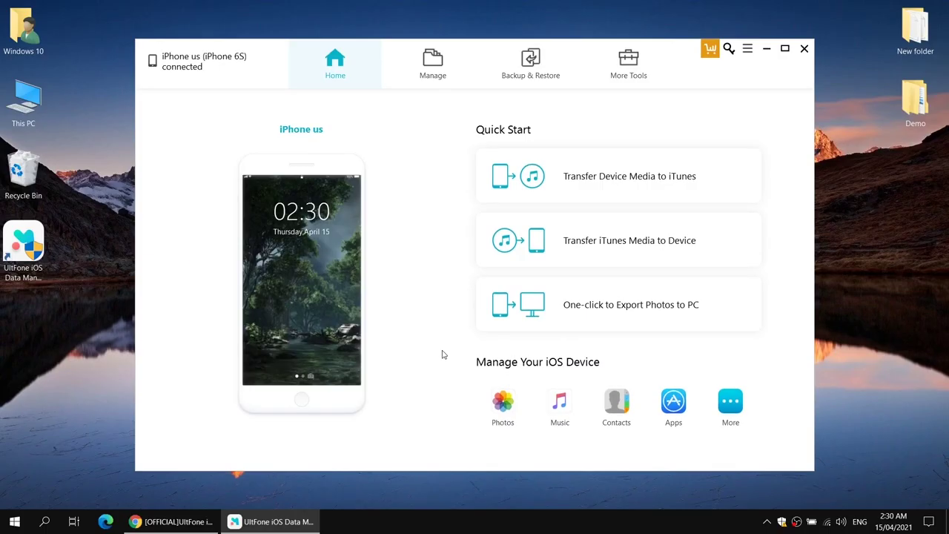
Place the UltFone iOS Data Manager window beside the phone and show the iPhone's photos for managing.
drag(278, 46, 412, 55)
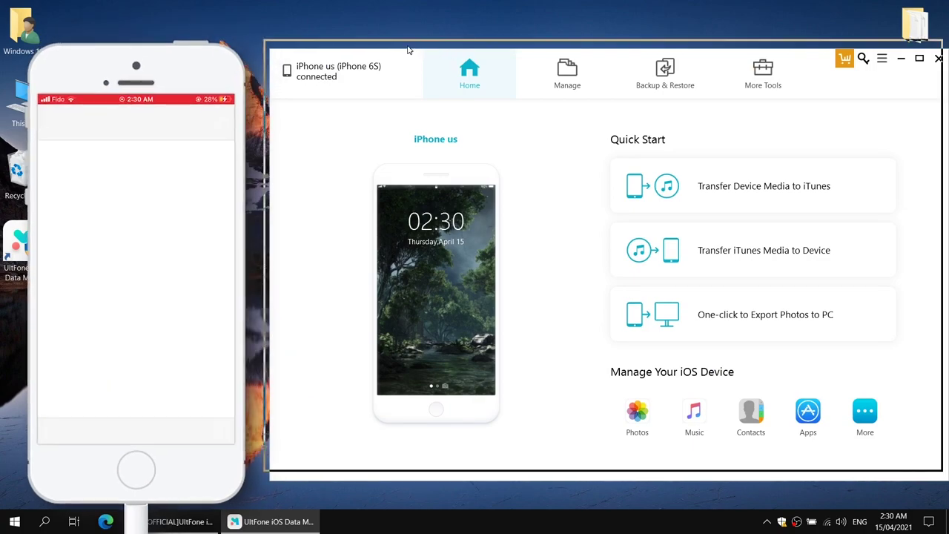
drag(414, 60, 412, 49)
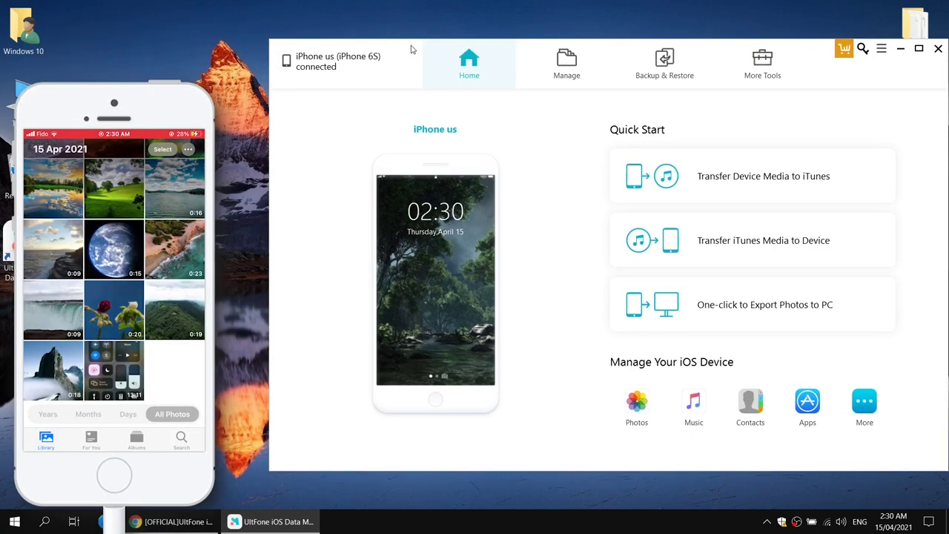
click(594, 72)
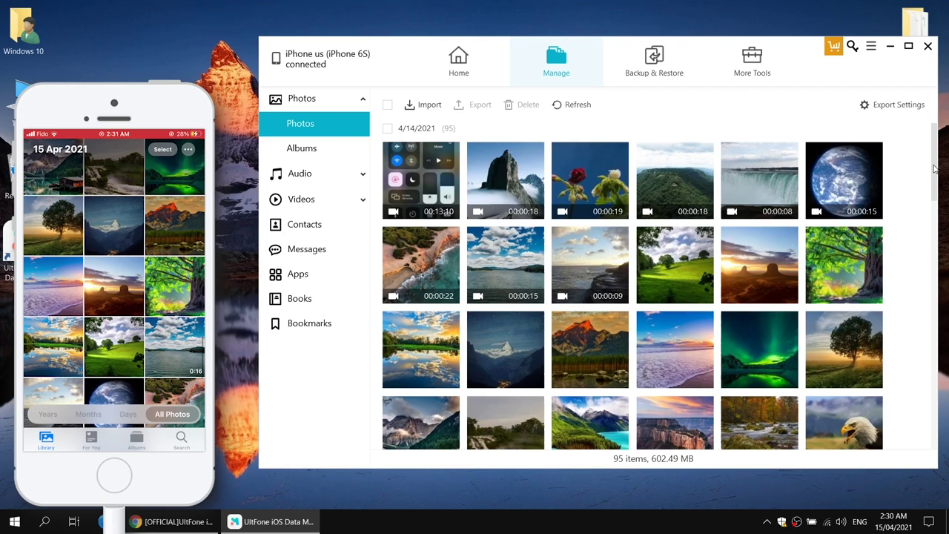
drag(934, 169, 925, 144)
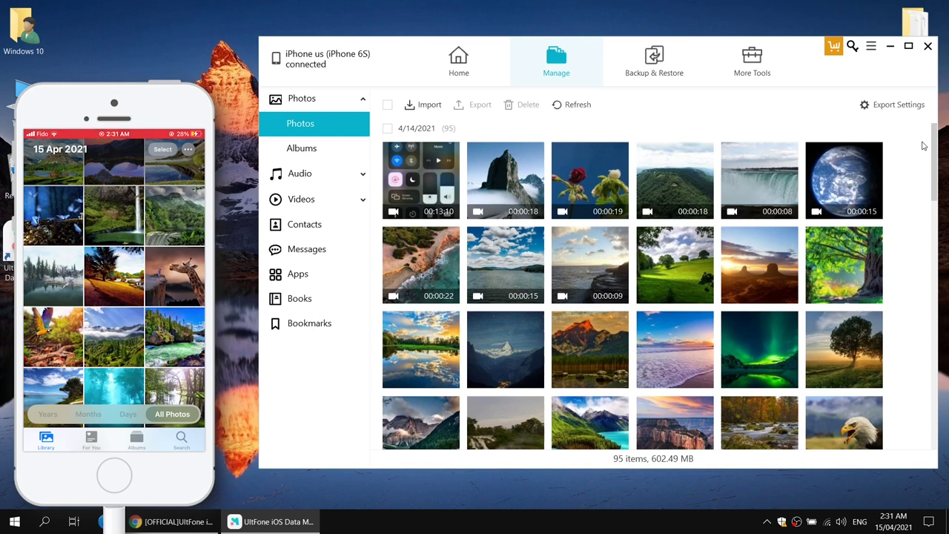
click(428, 108)
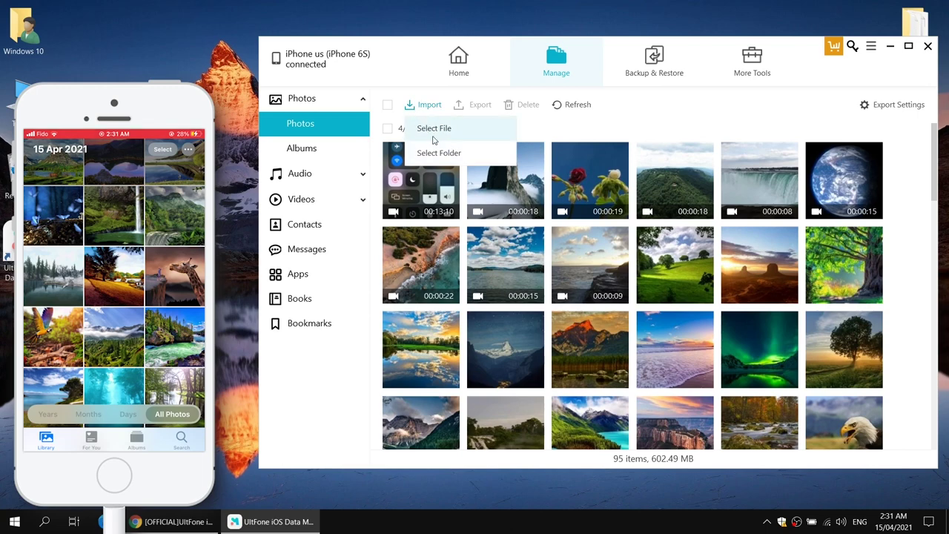
click(434, 138)
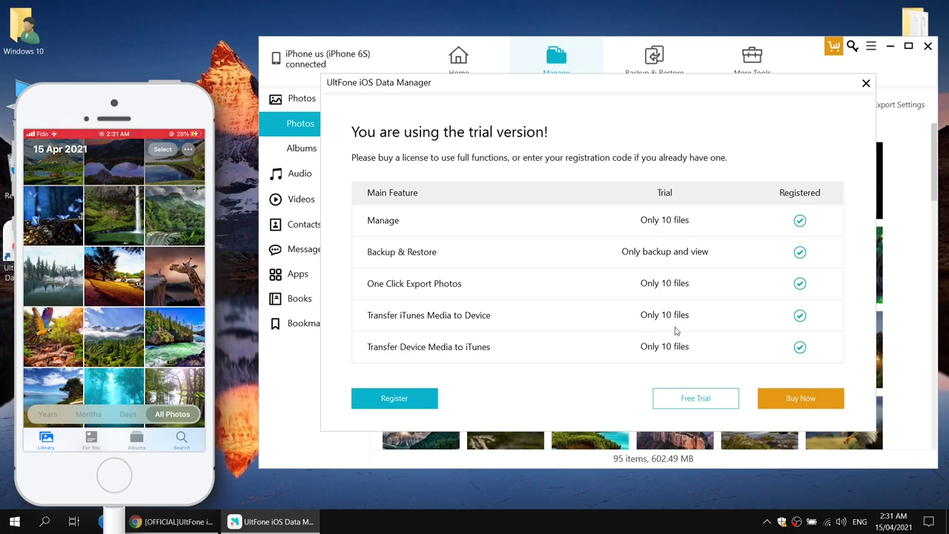
click(867, 83)
click(415, 101)
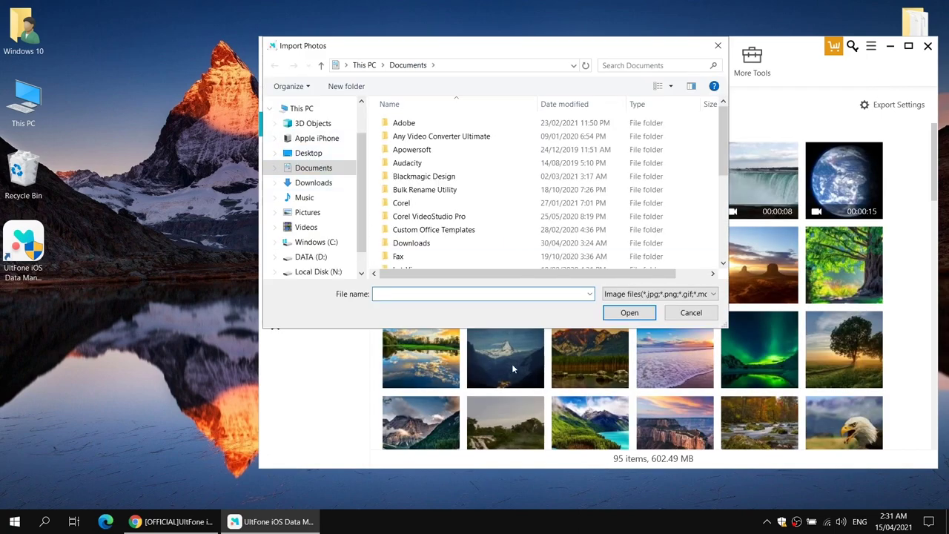
click(675, 315)
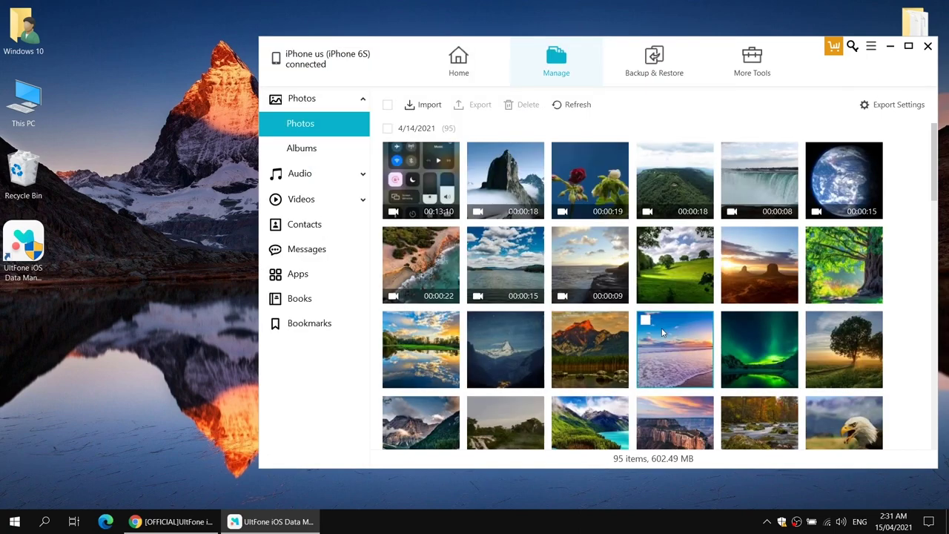
Select all the iPhone photos dated 4/14/2021 and export them to the Desktop with the free trial.
click(387, 128)
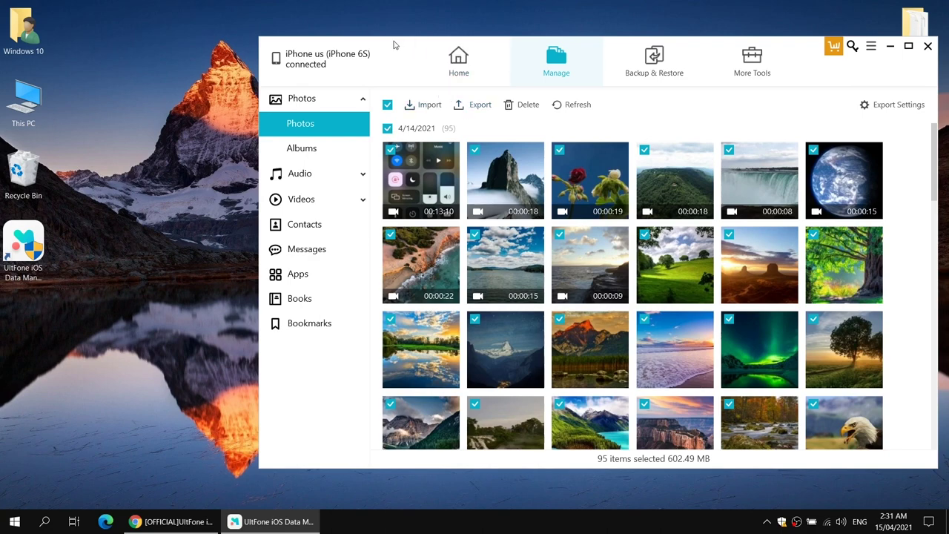
drag(393, 46, 278, 58)
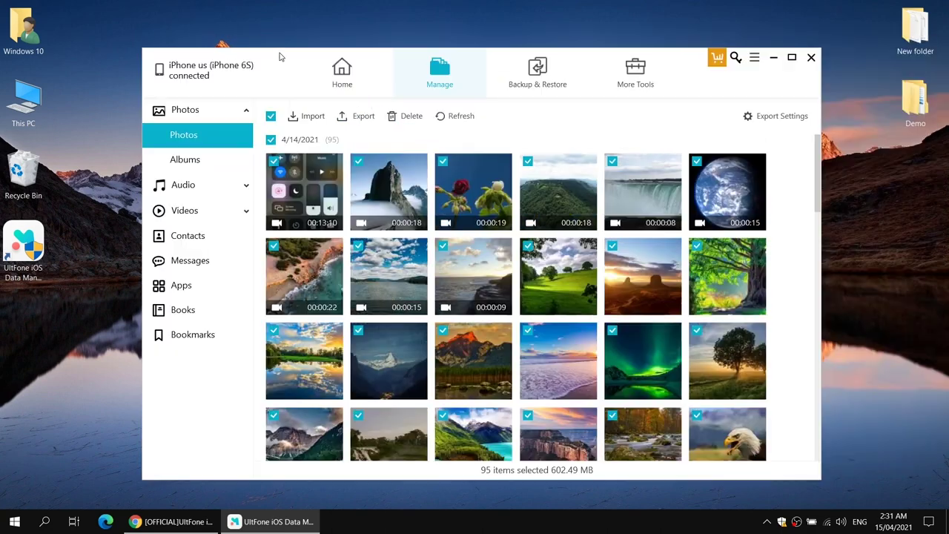
click(360, 117)
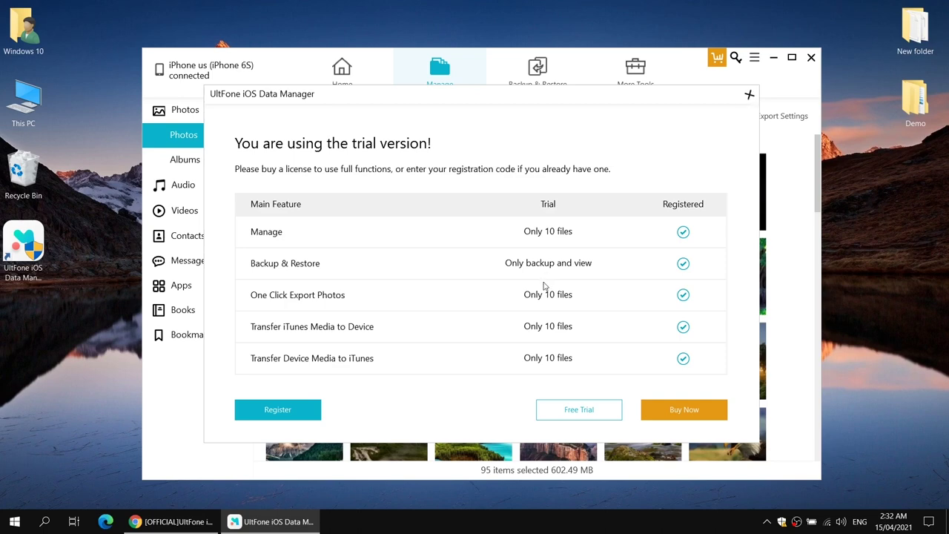
click(591, 417)
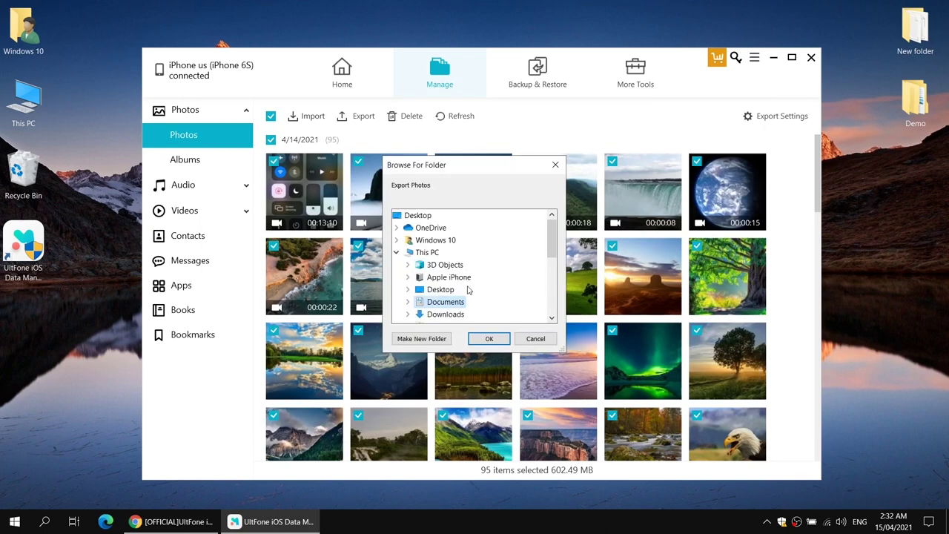
double_click(440, 290)
click(489, 339)
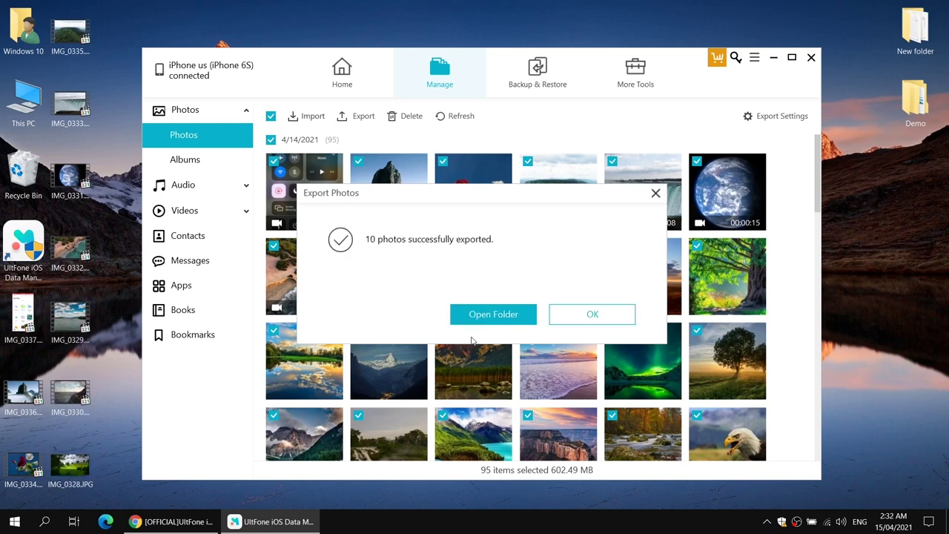
click(592, 314)
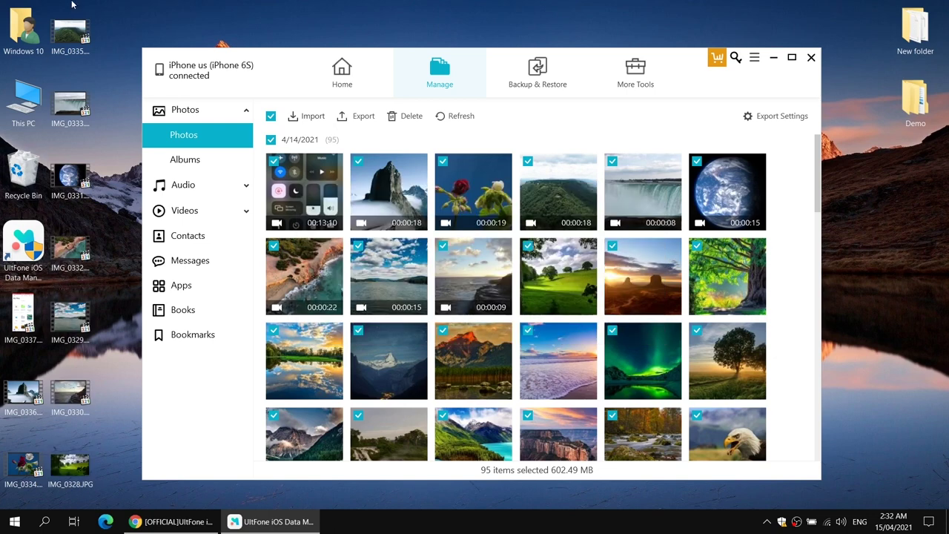
Move all the exported IMG files from the desktop to the Recycle Bin.
drag(49, 3, 21, 172)
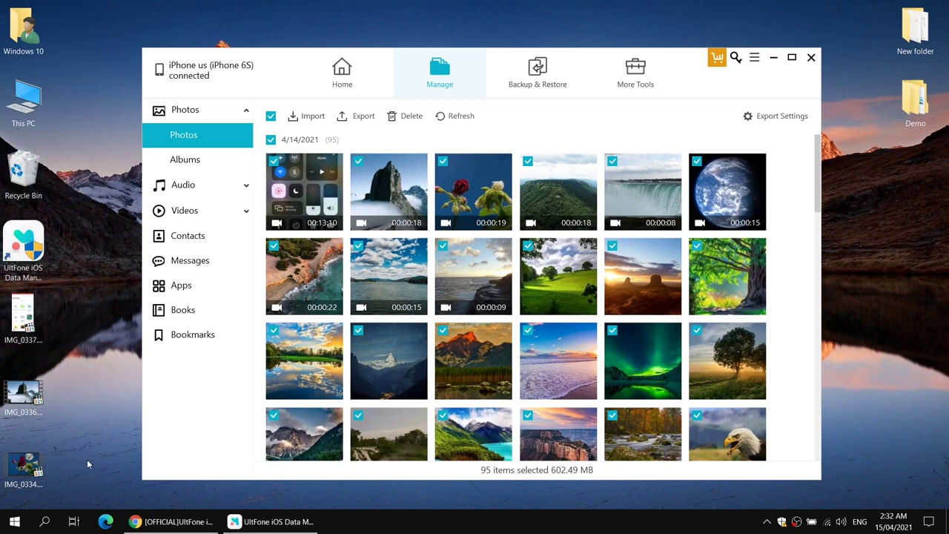
drag(37, 330, 10, 174)
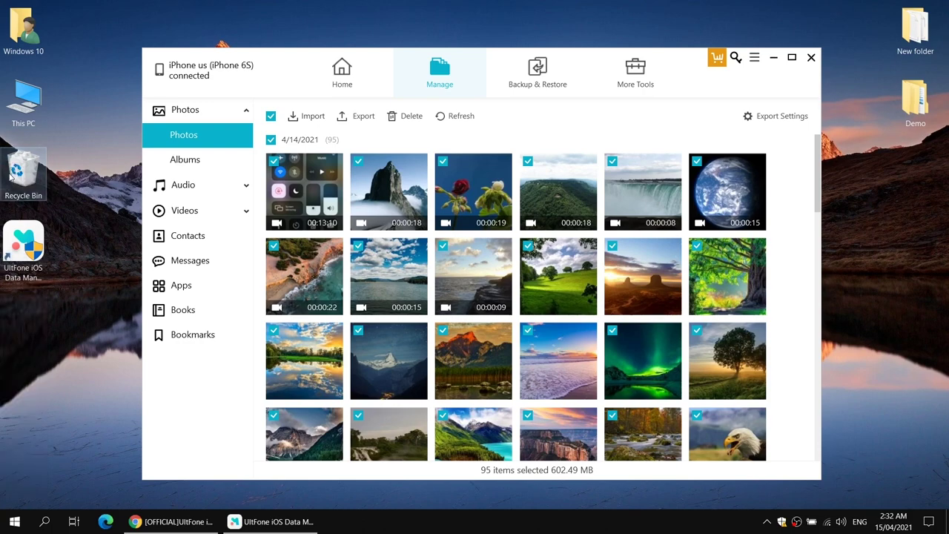
Switch to File Explorer, maximize its window and open Apple iPhone > Internal Storage > DCIM > 100APPLE.
double_click(16, 108)
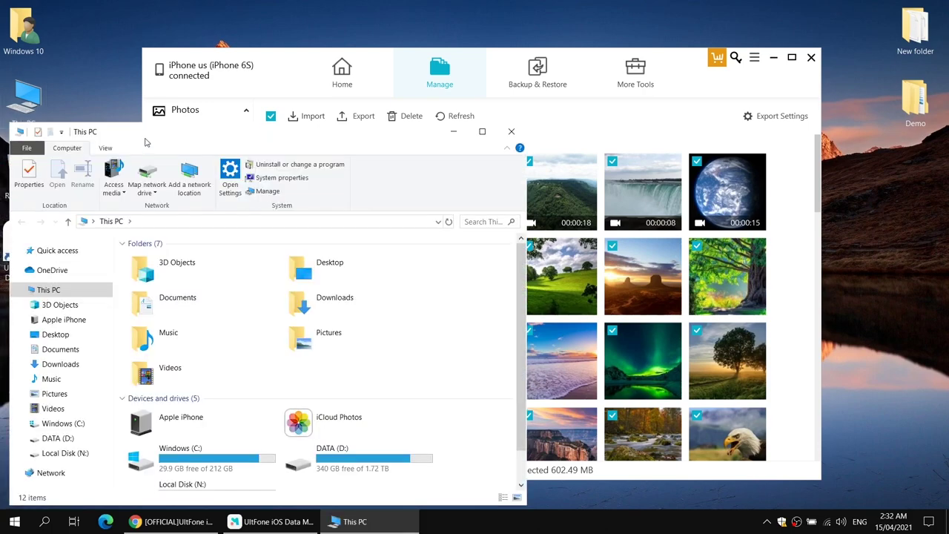
double_click(146, 142)
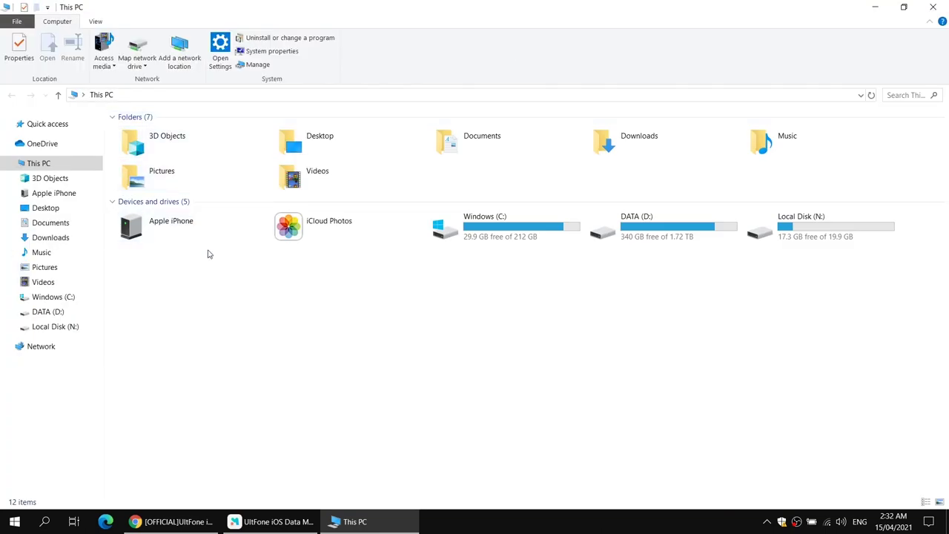
drag(209, 250, 172, 238)
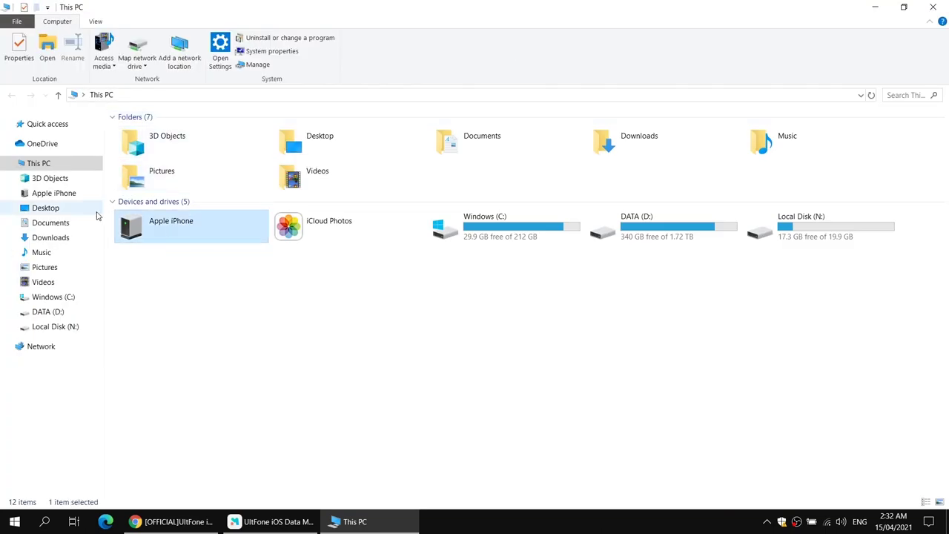
double_click(193, 242)
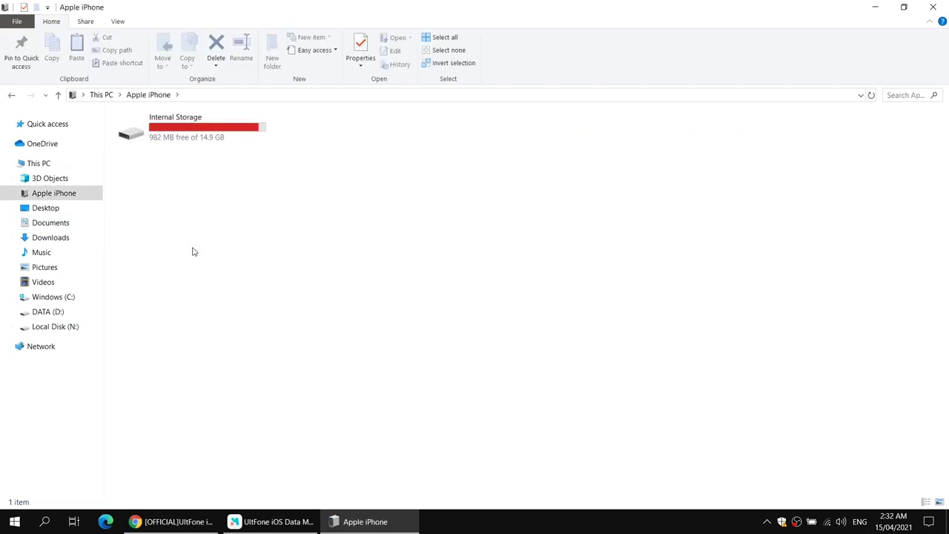
double_click(204, 146)
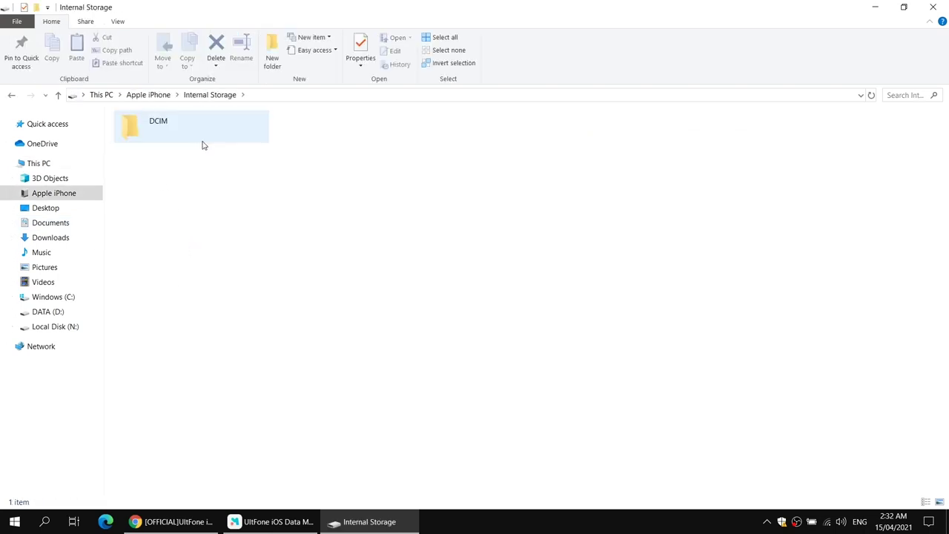
double_click(174, 125)
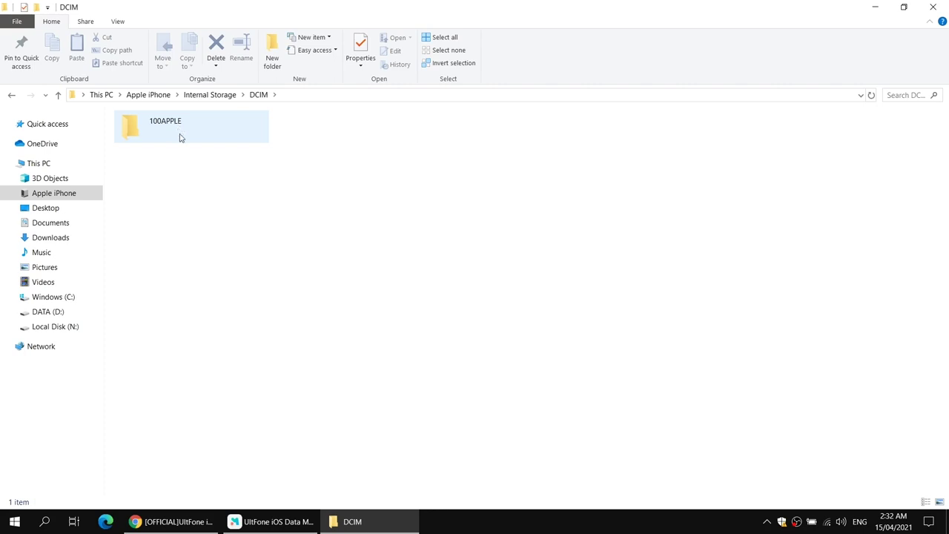
double_click(180, 138)
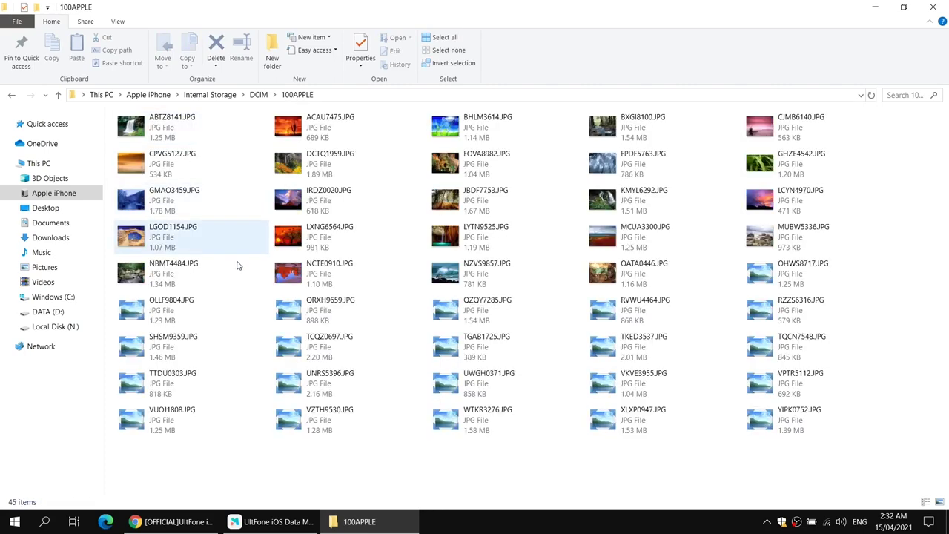
Display the 100APPLE folder's pictures as extra large icons and browse through them.
click(119, 22)
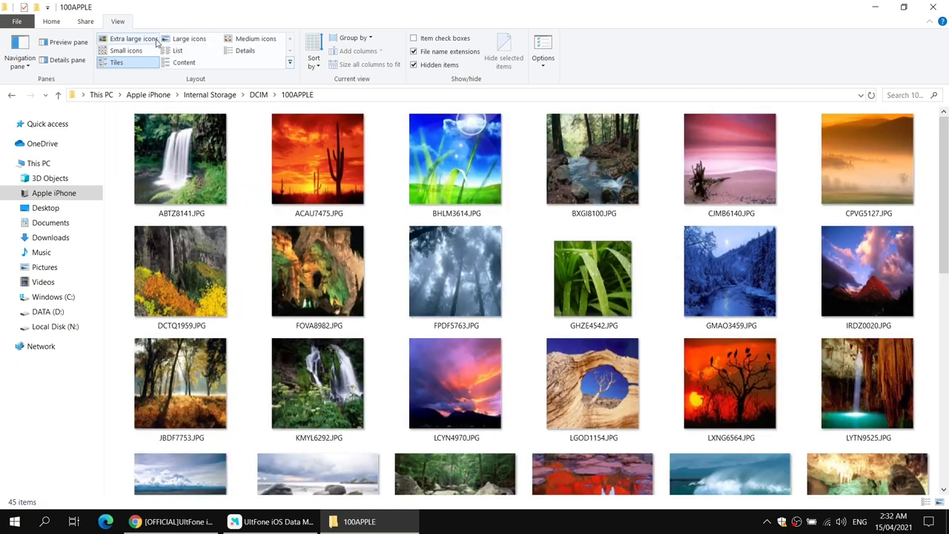
click(132, 38)
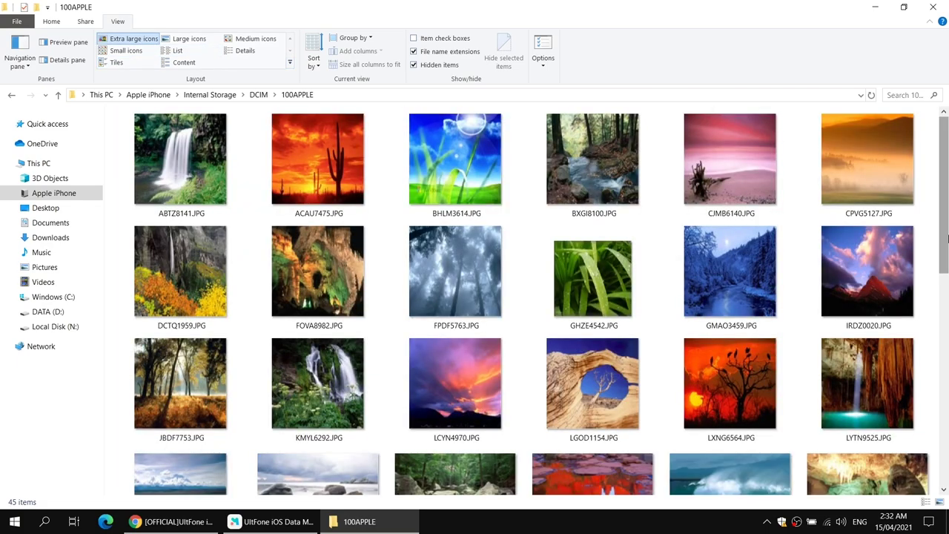
scroll(945, 237, down, 1)
drag(945, 245, 946, 199)
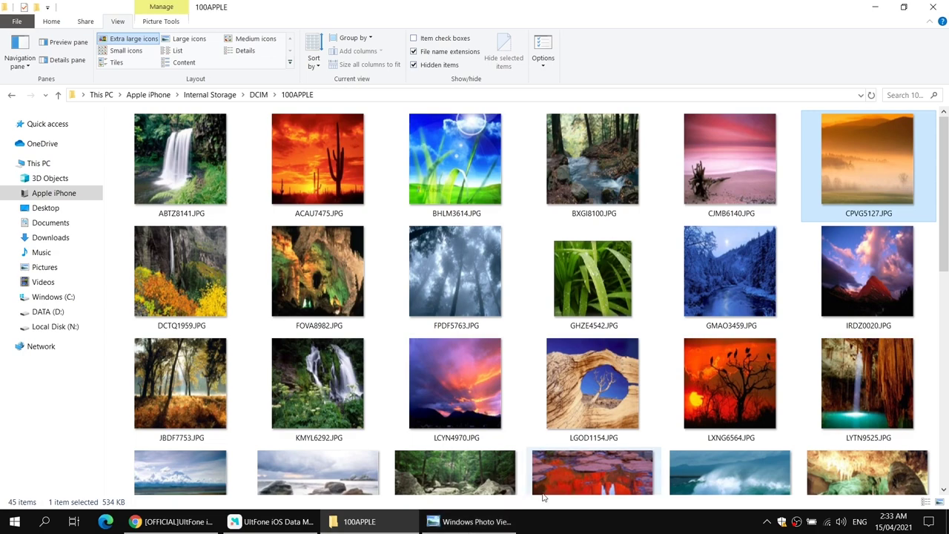
scroll(545, 490, down, 5)
scroll(445, 370, up, 5)
Copy ACAU7475.JPG from the iPhone's 100APPLE folder to the desktop and place it below the UltFone icon.
right_click(296, 152)
click(333, 281)
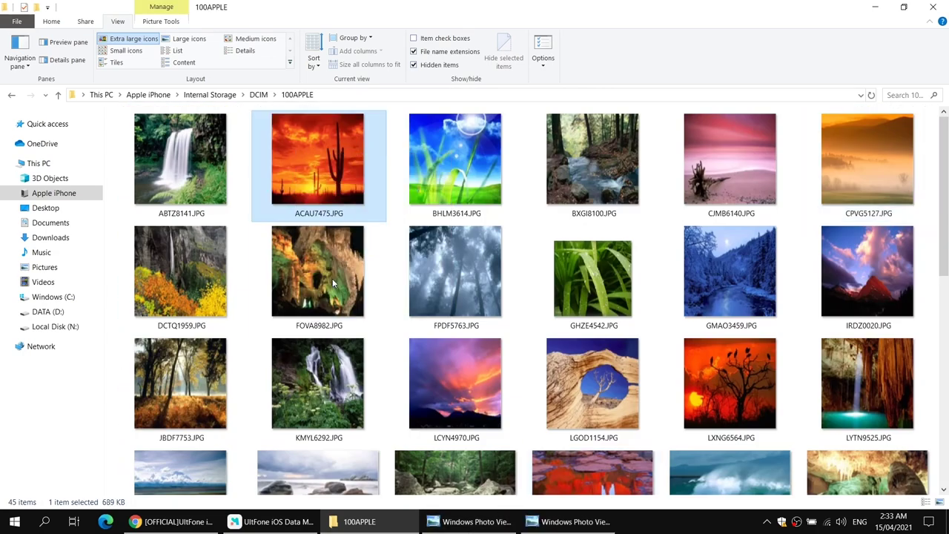
double_click(374, 5)
drag(356, 109, 416, 111)
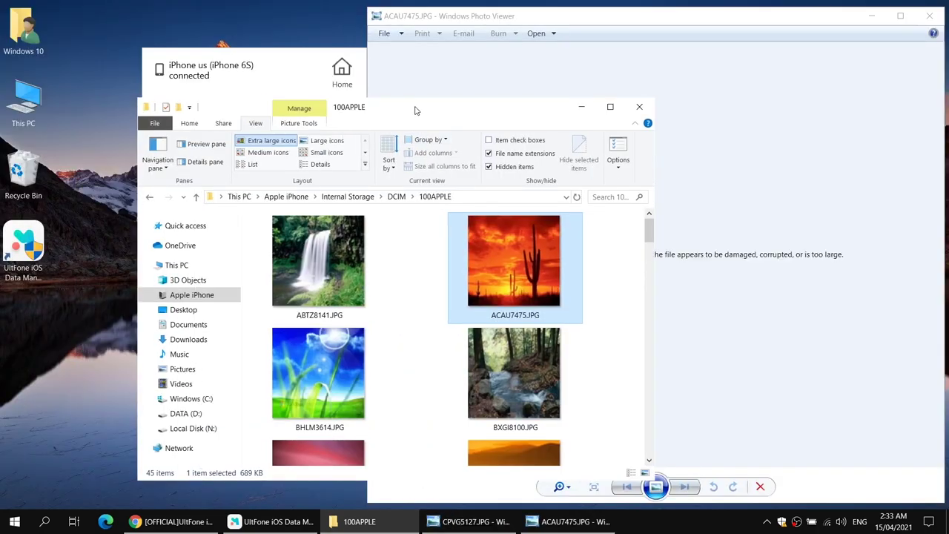
right_click(55, 271)
click(79, 325)
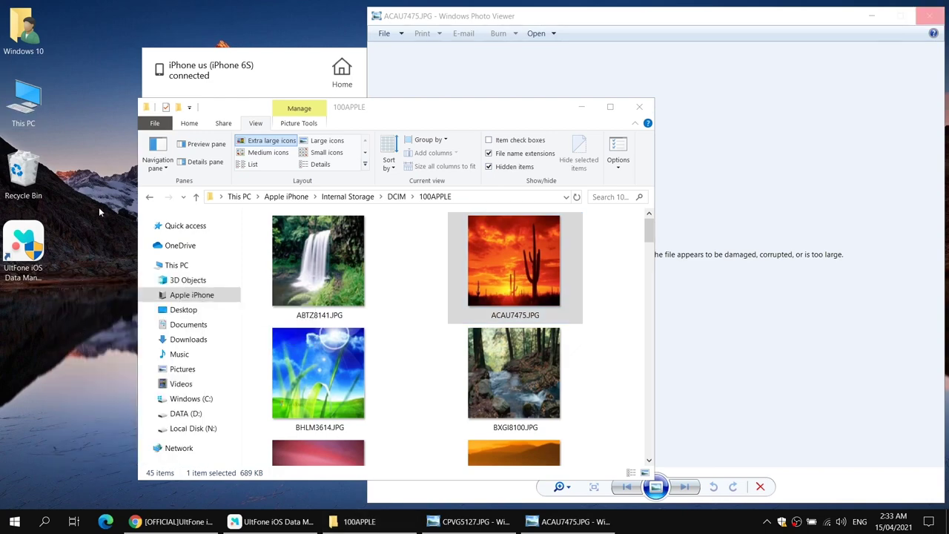
right_click(103, 178)
click(135, 212)
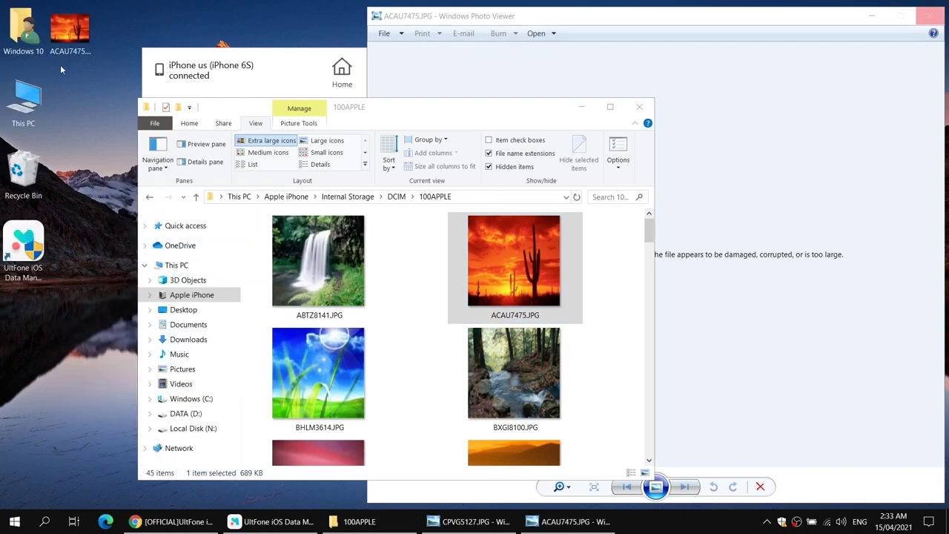
drag(71, 33, 69, 319)
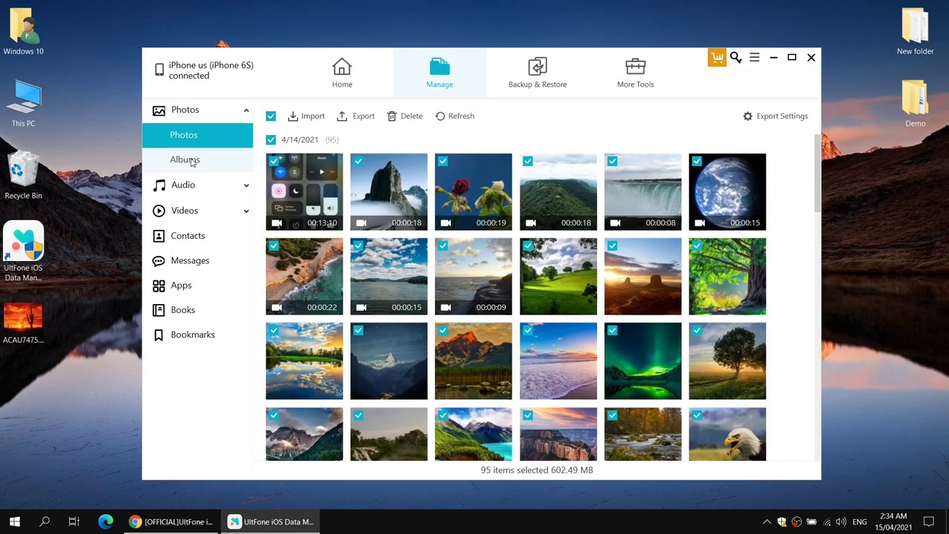
View the iPhone's photo albums and its complete music list in UltFone iOS Data Manager.
click(193, 161)
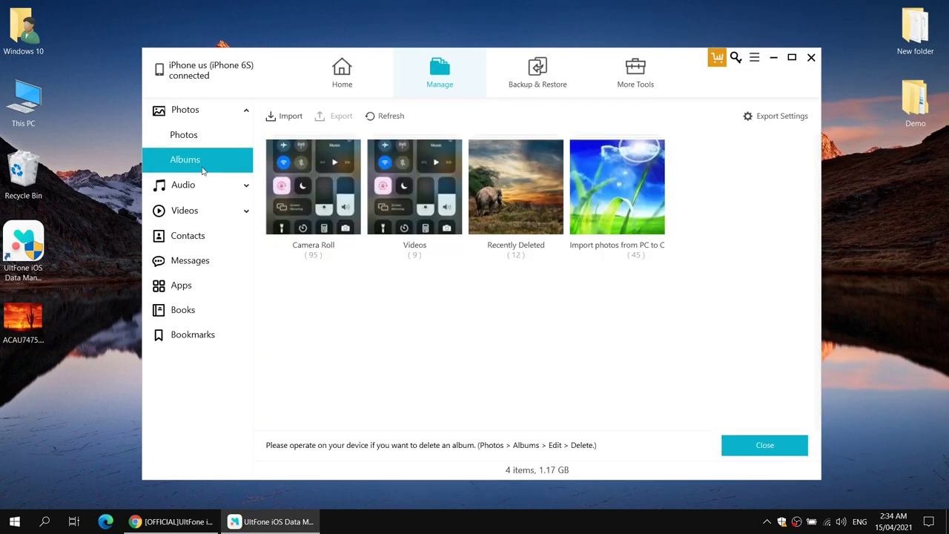
click(205, 185)
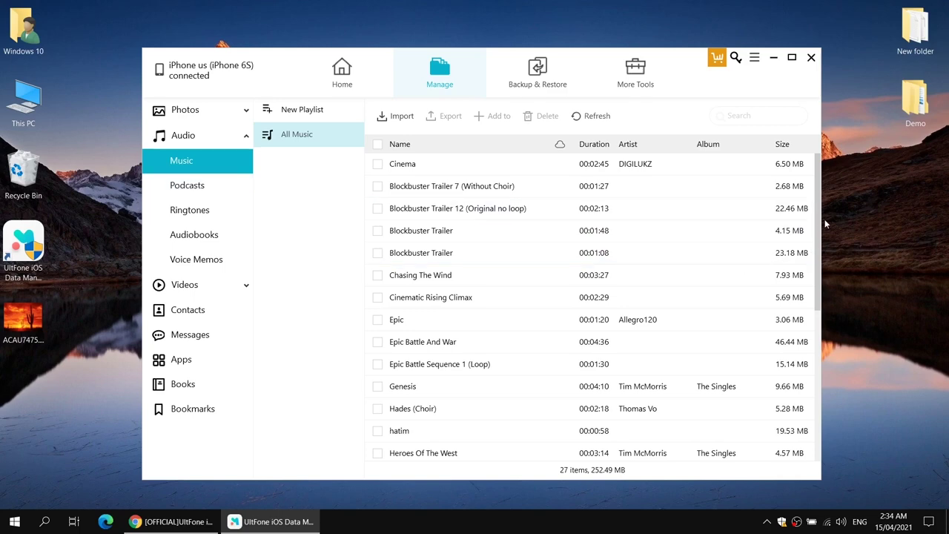
drag(822, 222, 790, 201)
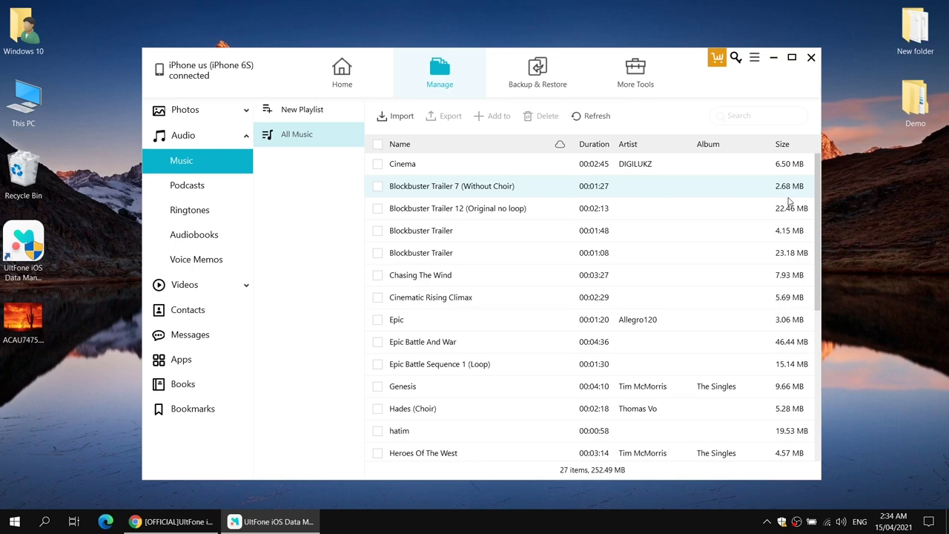
drag(818, 231, 593, 222)
Look through the iPhone's audio podcasts, ringtones, audiobooks and voice memos, trying the selection of the recordings.
click(232, 186)
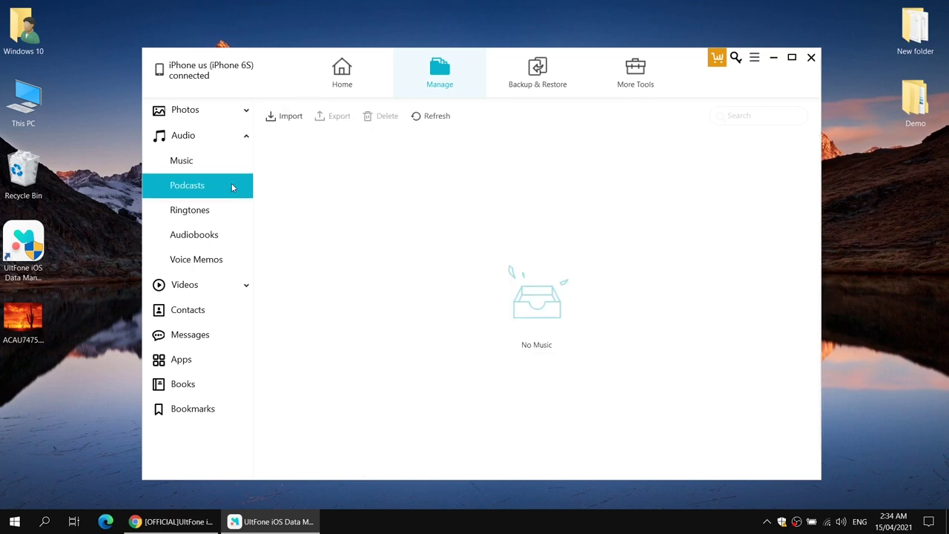
click(230, 210)
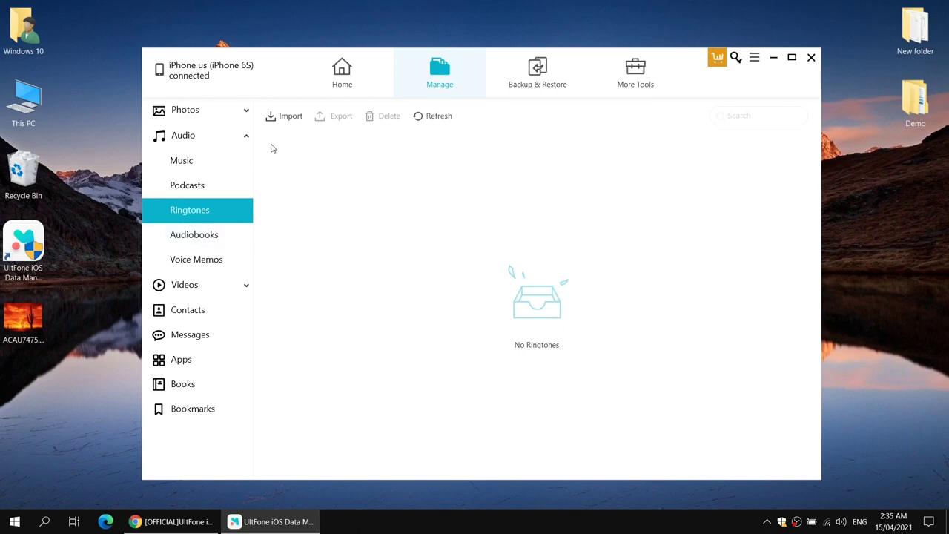
click(237, 244)
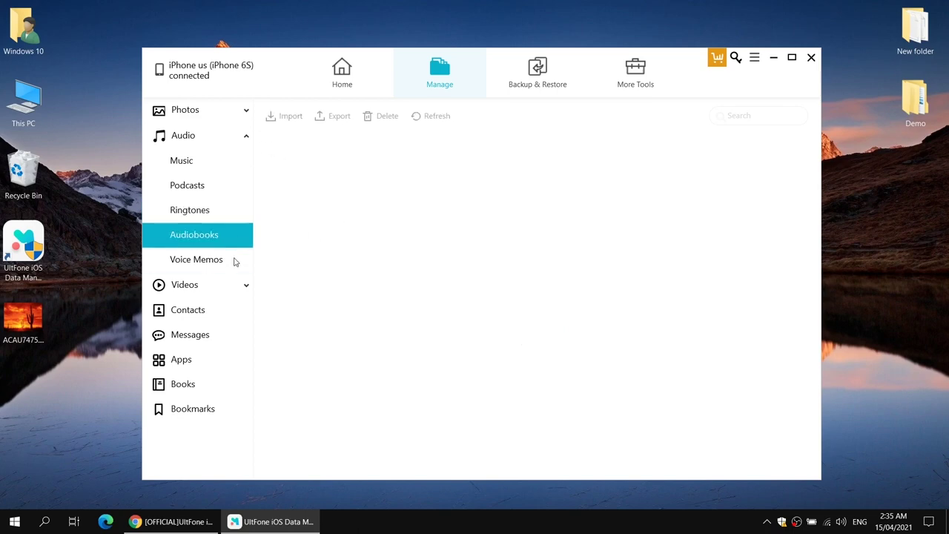
click(235, 262)
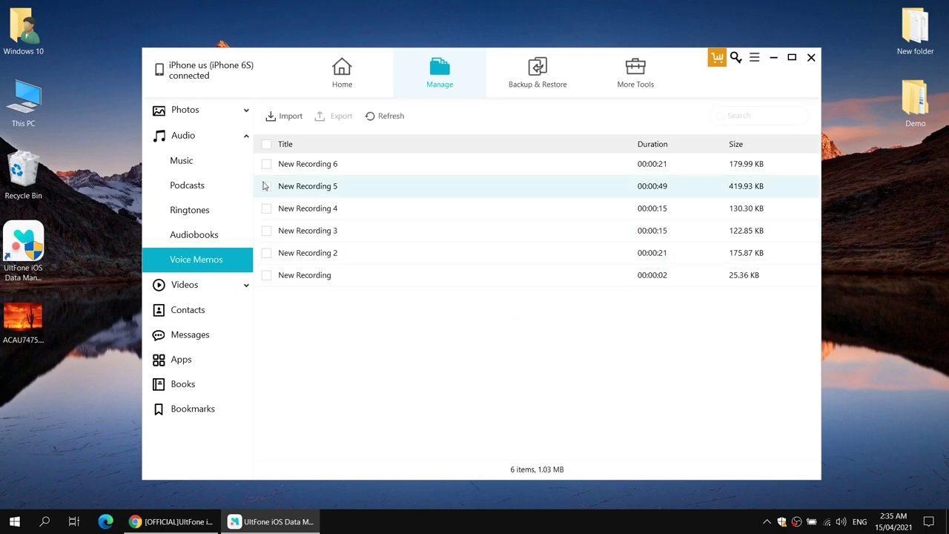
click(266, 144)
click(266, 144)
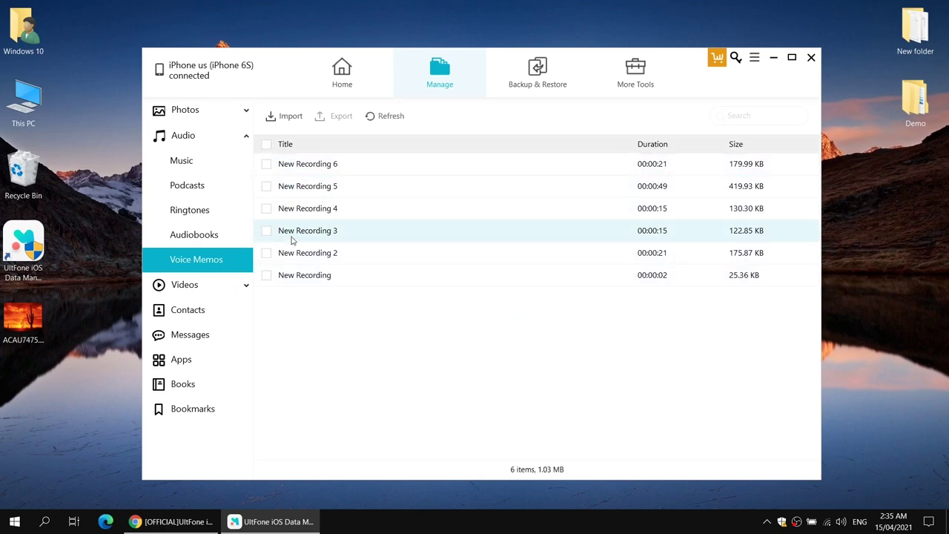
click(266, 186)
click(264, 145)
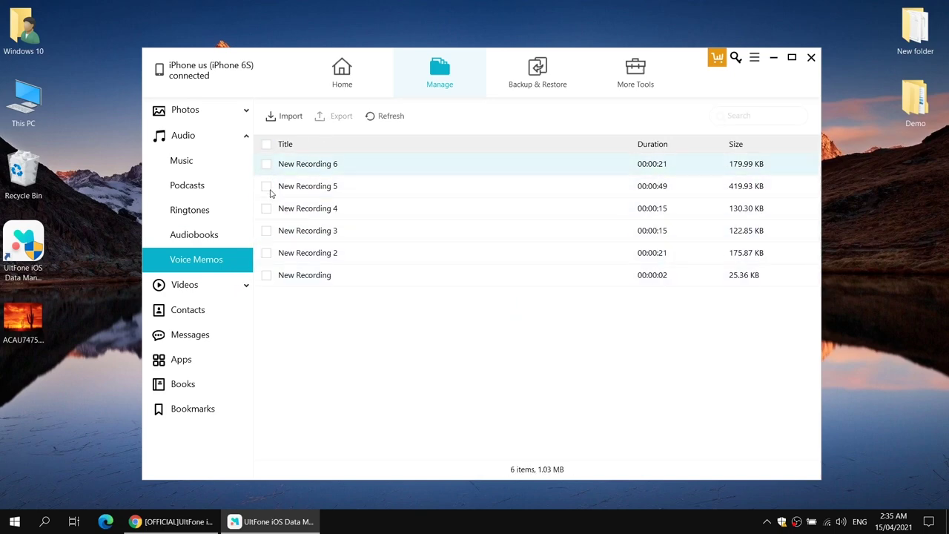
Look through the video categories: Movies, Music Videos, Home Videos, TV Shows and Podcasts.
click(242, 285)
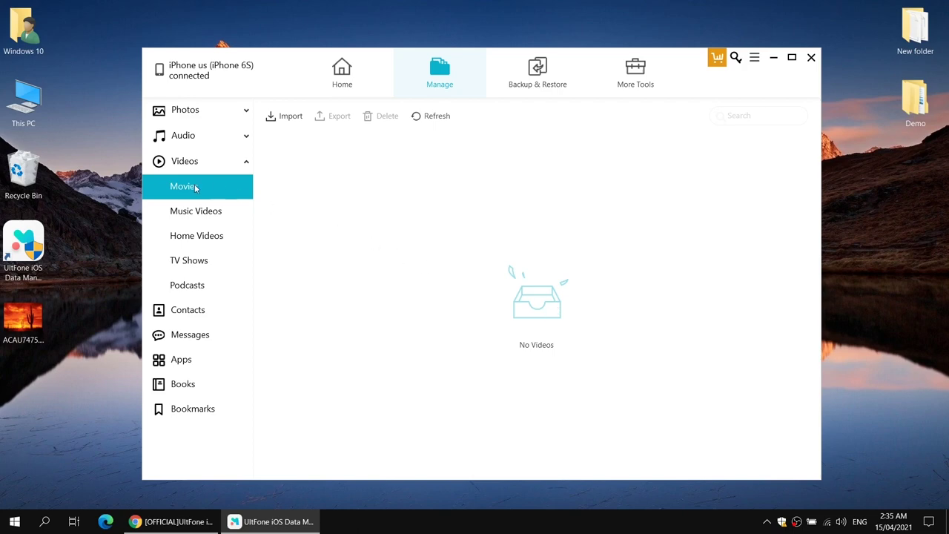
click(198, 211)
click(204, 236)
click(214, 261)
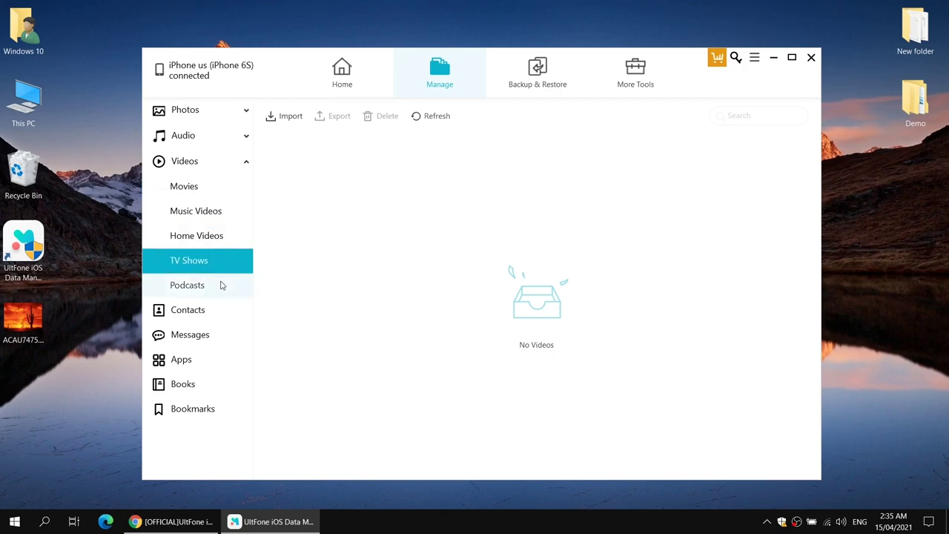
click(220, 285)
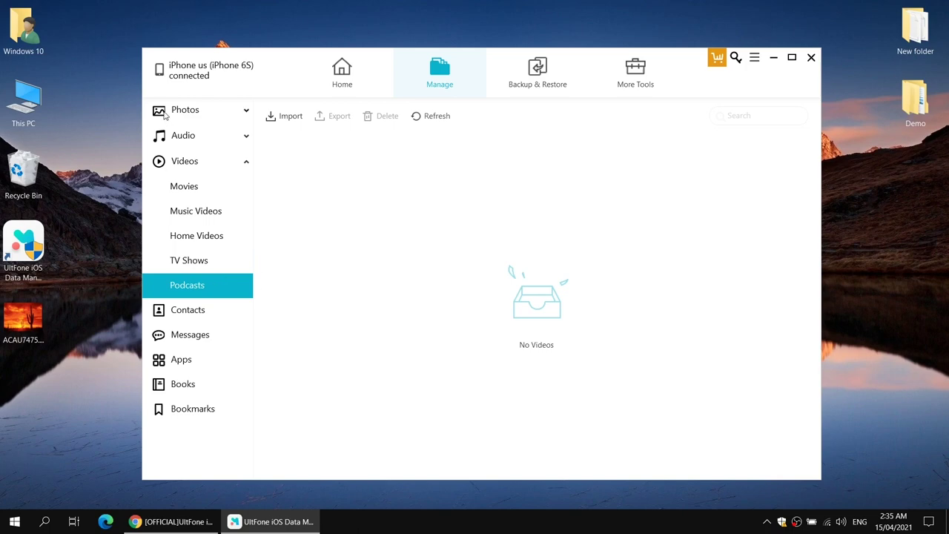
Look through the iPhone's photos, contacts and messages, trying the selection of all photos.
click(166, 111)
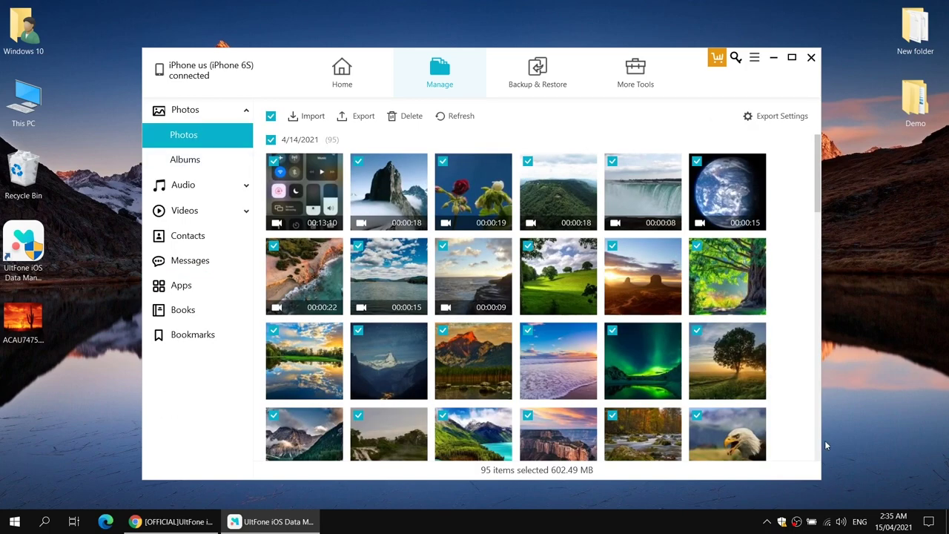
click(270, 117)
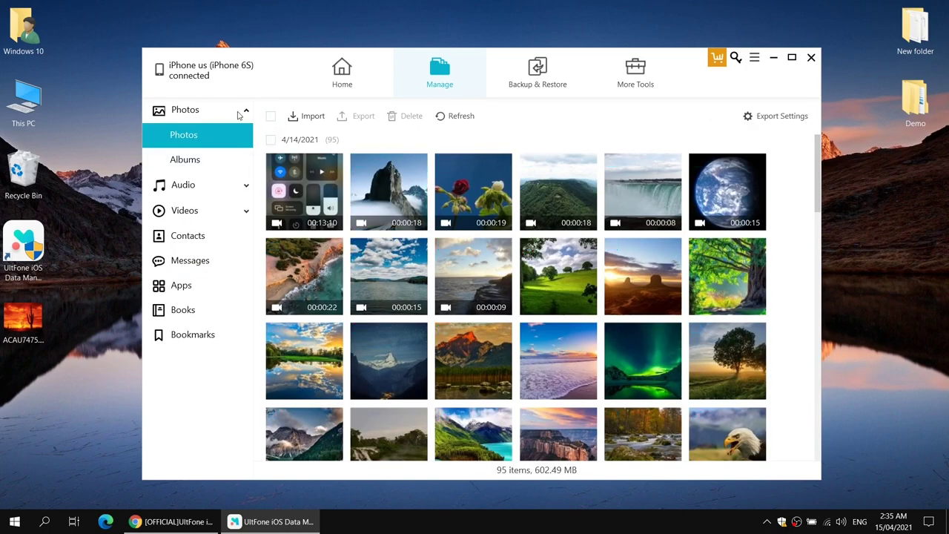
click(245, 111)
click(237, 186)
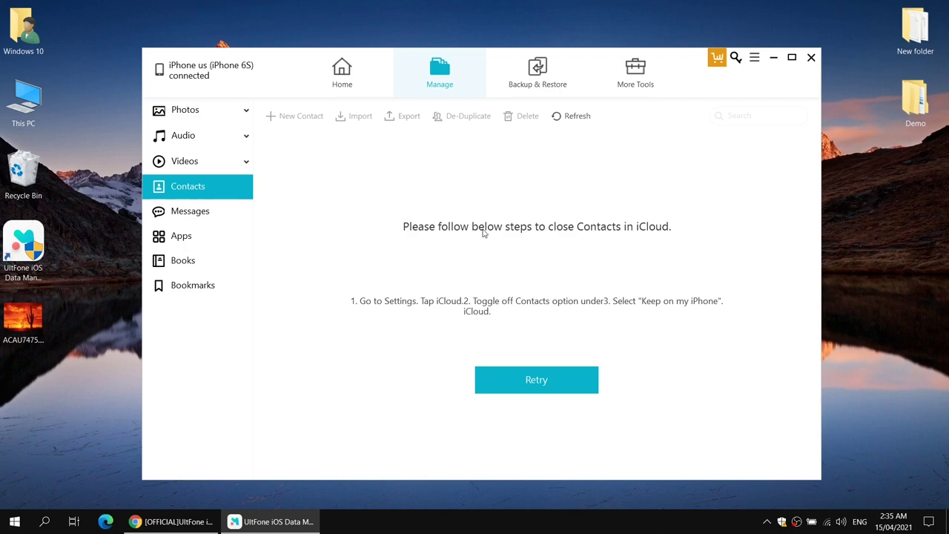
click(225, 207)
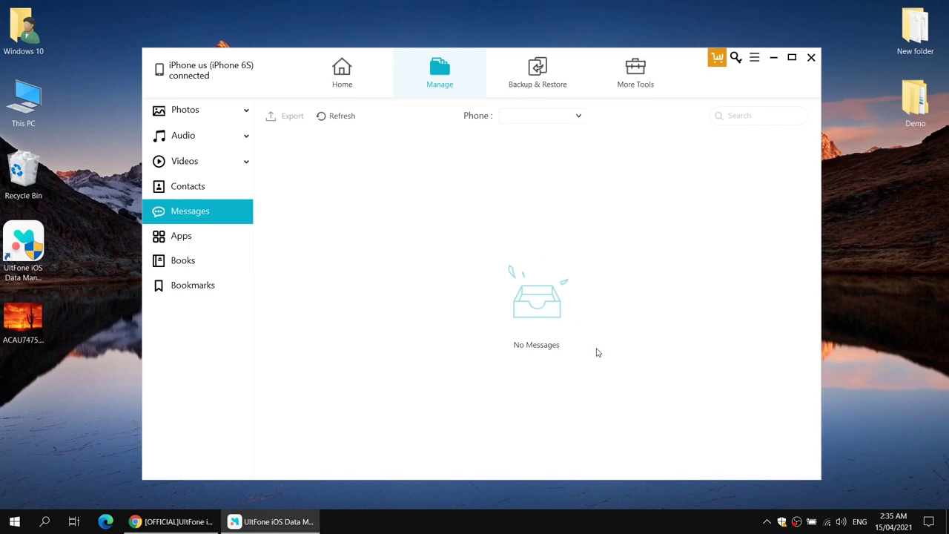
Sort the iPhone's installed apps by name in descending order and try to uninstall VPN Proxy Master.
click(209, 239)
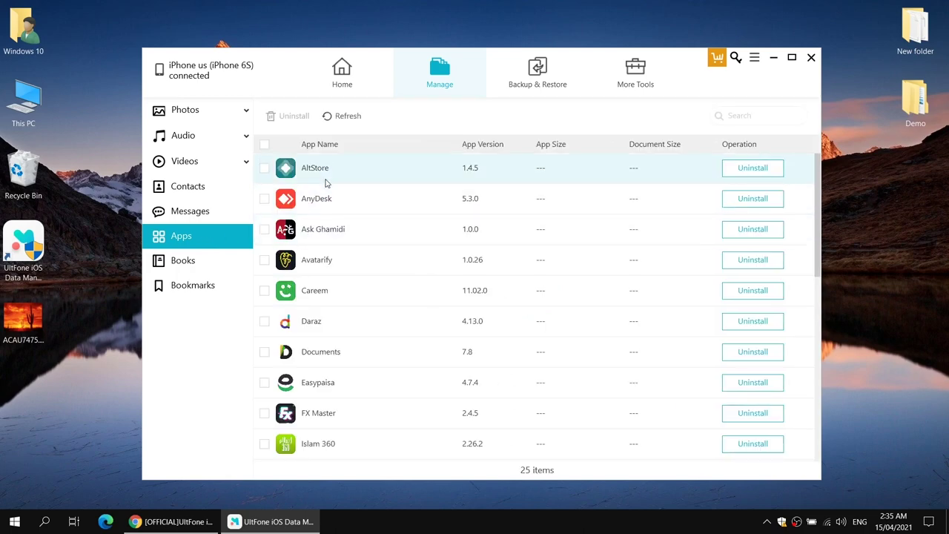
click(327, 145)
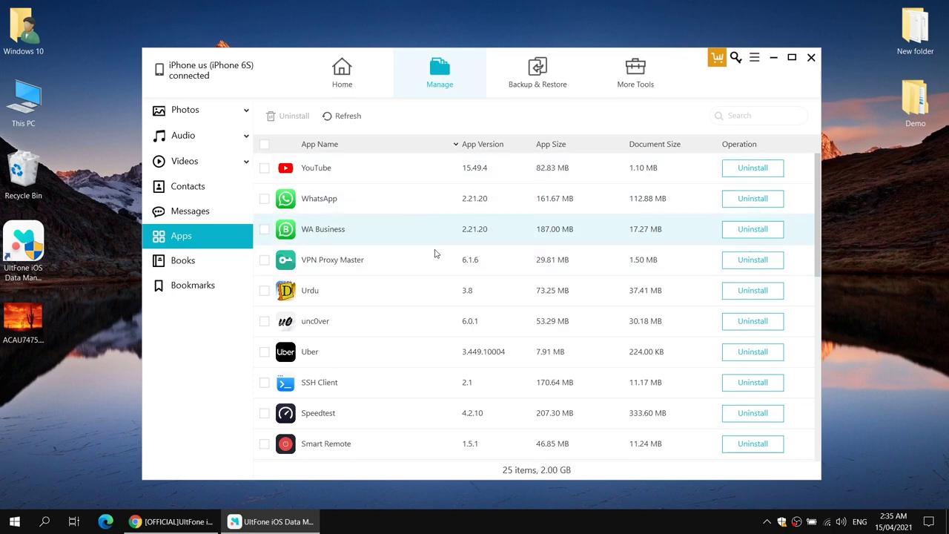
click(752, 259)
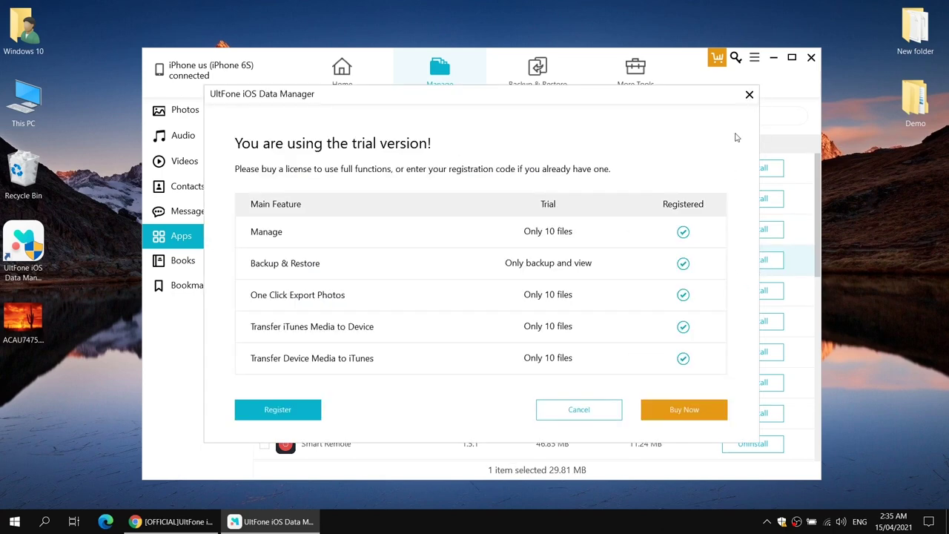
click(749, 95)
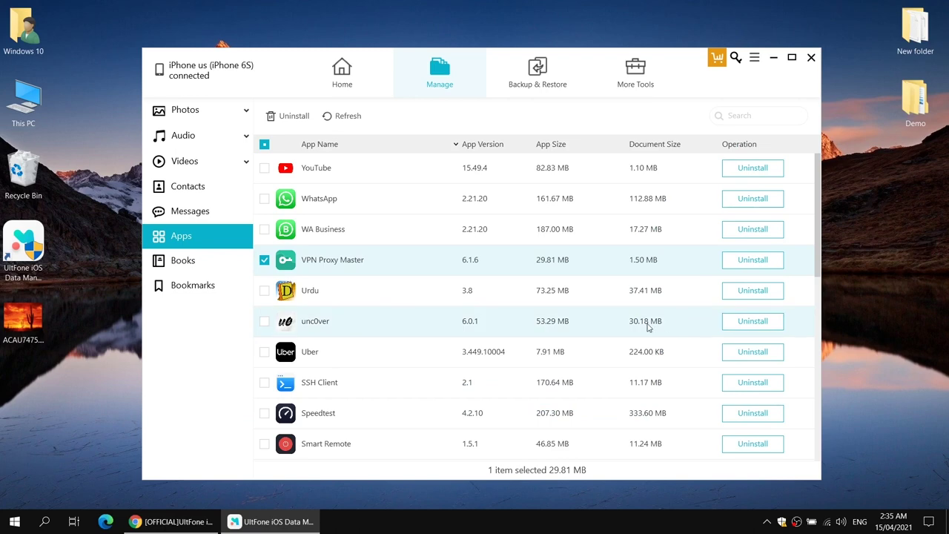
View the iPhone's books and the file types offered for backup, trying the WhatsApp & Attachments option.
click(169, 262)
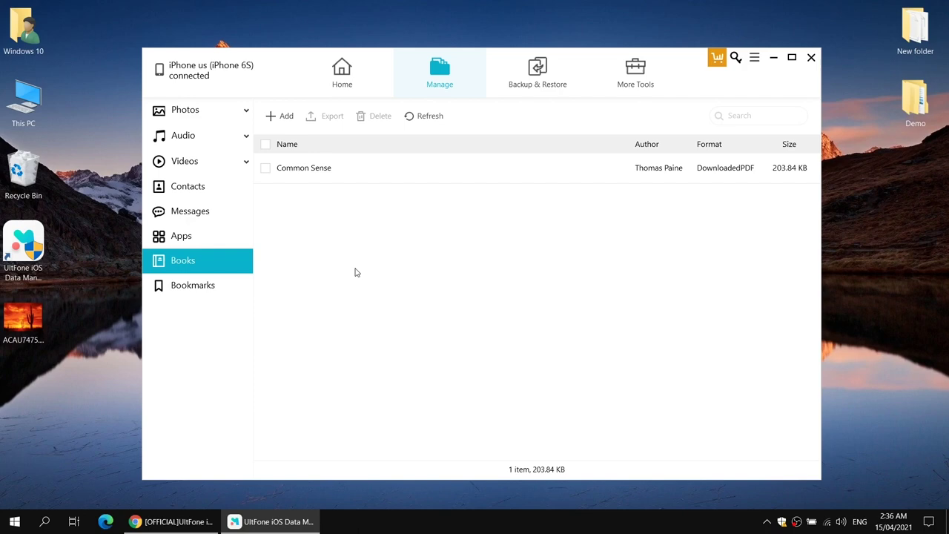
click(445, 70)
click(499, 64)
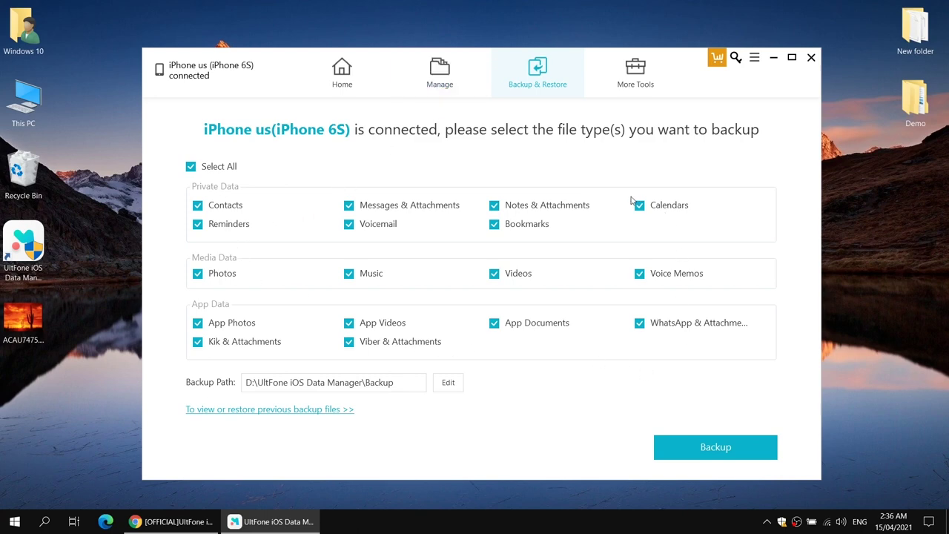
click(679, 329)
click(681, 327)
View the additional repair and online tools, recheck the backup options and return to the home screen.
click(629, 89)
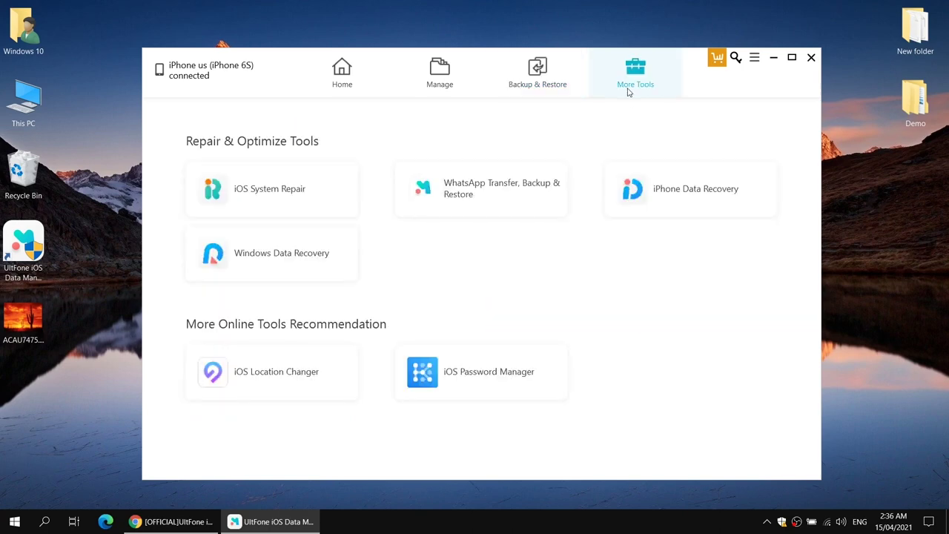
click(538, 74)
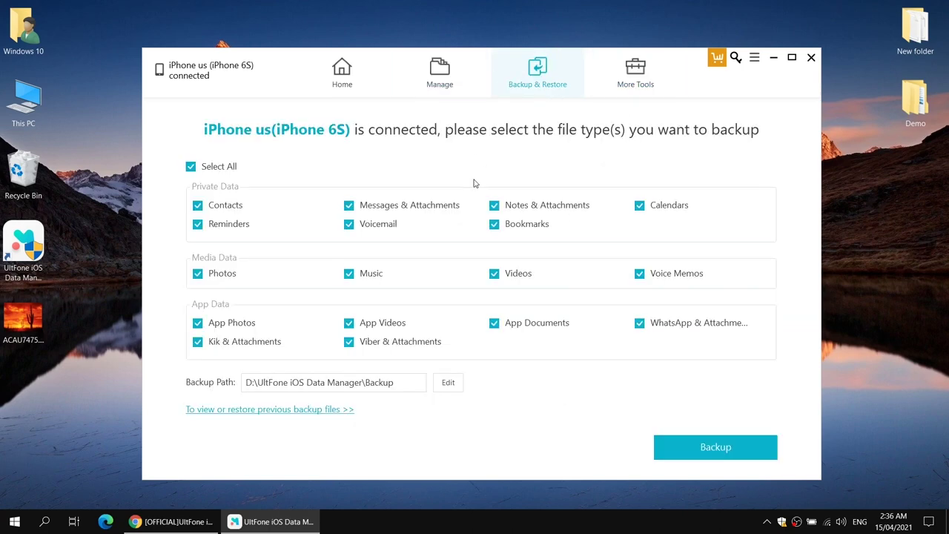
click(466, 76)
click(353, 63)
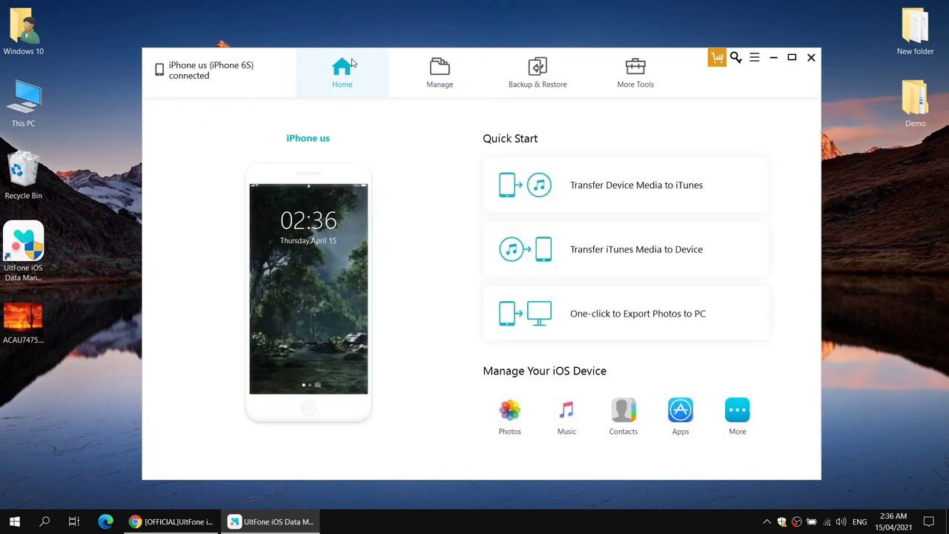
Close UltFone iOS Data Manager and refresh the desktop.
right_click(384, 30)
key(Escape)
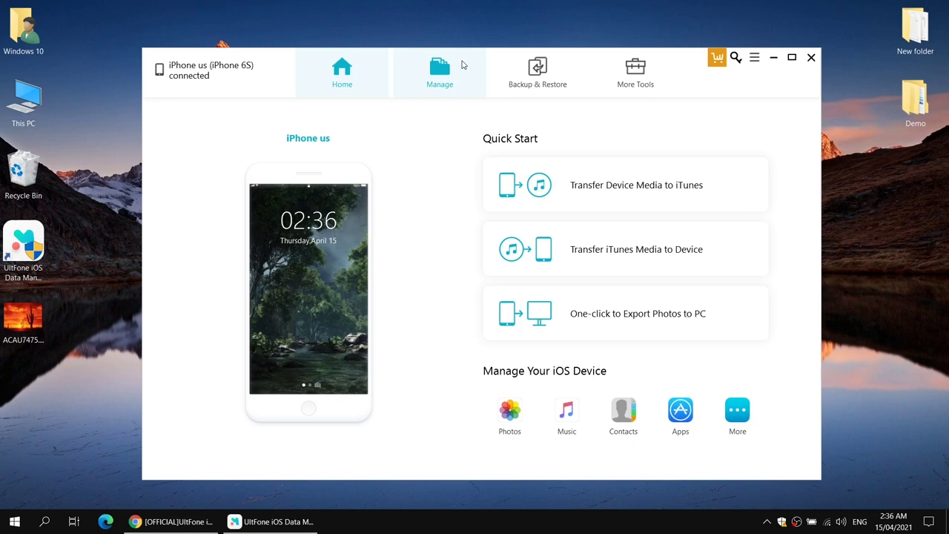
click(812, 58)
right_click(337, 196)
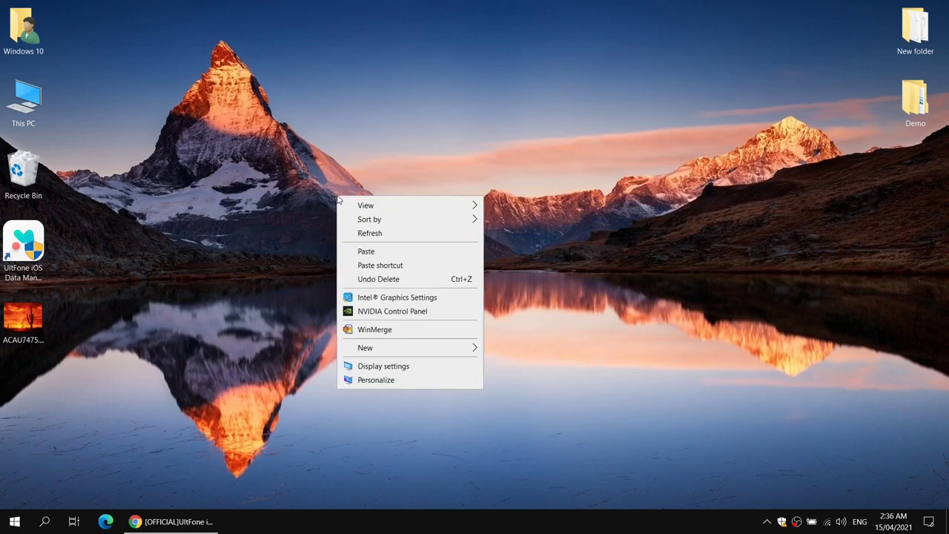
click(358, 235)
Switch to Chrome to show the UltFone iOS Data Manager download page, refreshing the desktop in between.
click(171, 521)
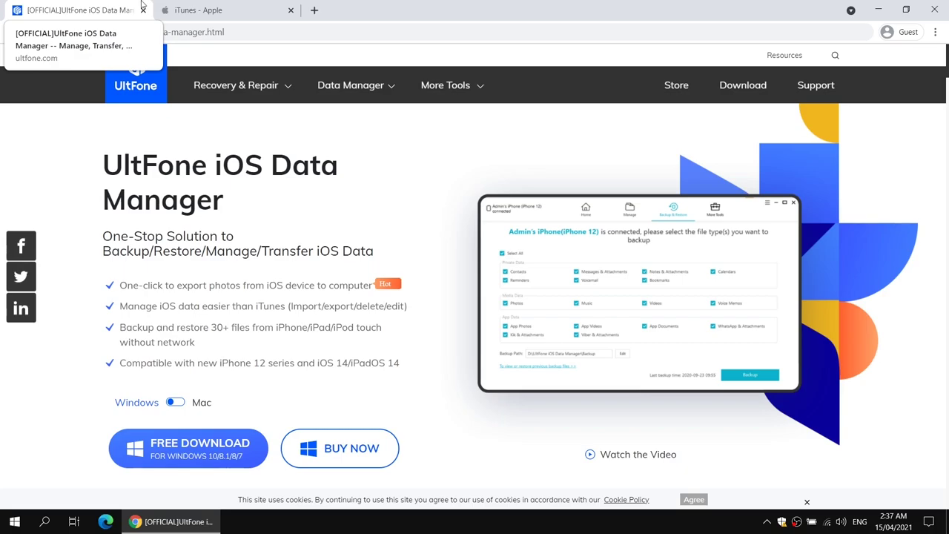
click(161, 516)
right_click(161, 502)
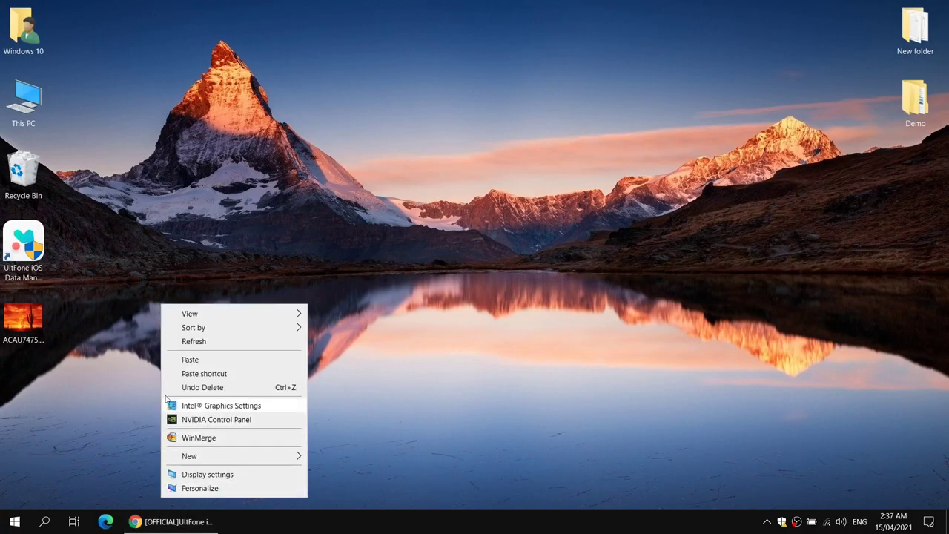
click(164, 344)
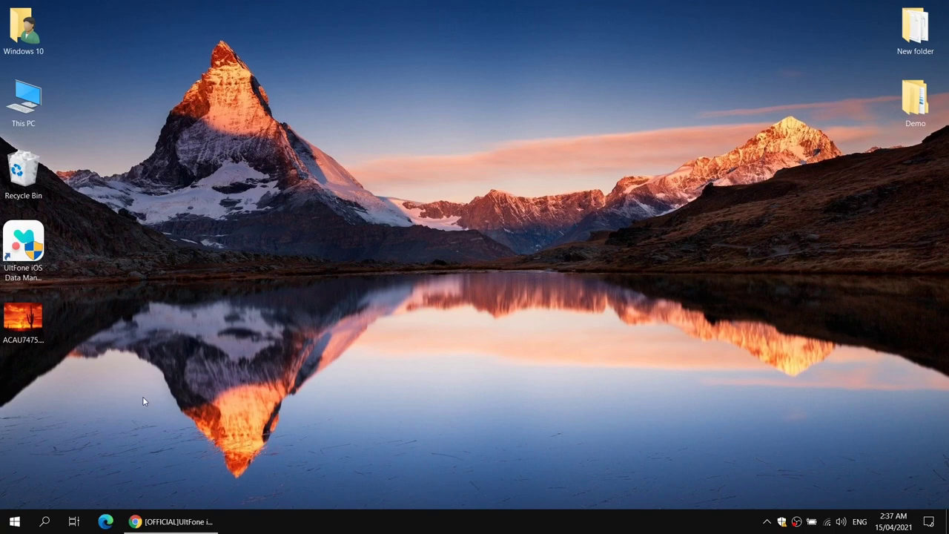
click(208, 522)
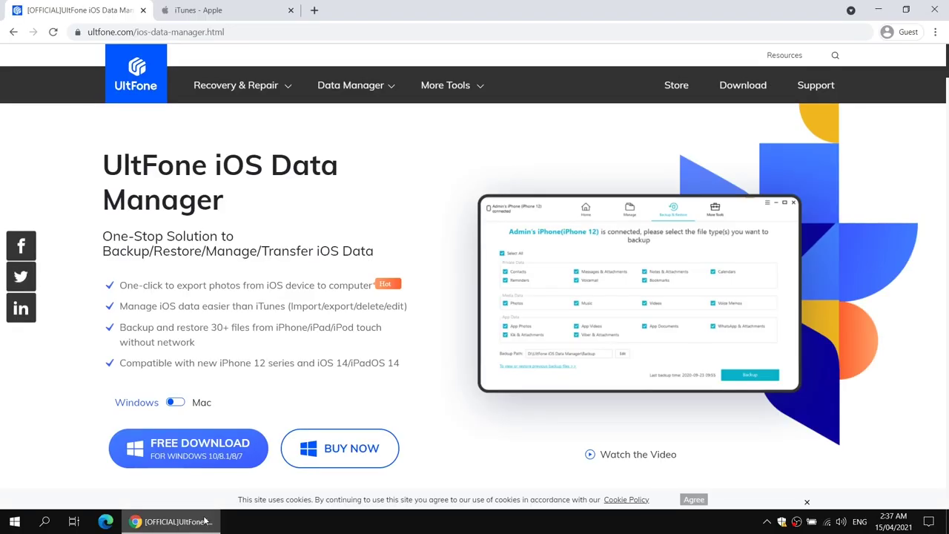